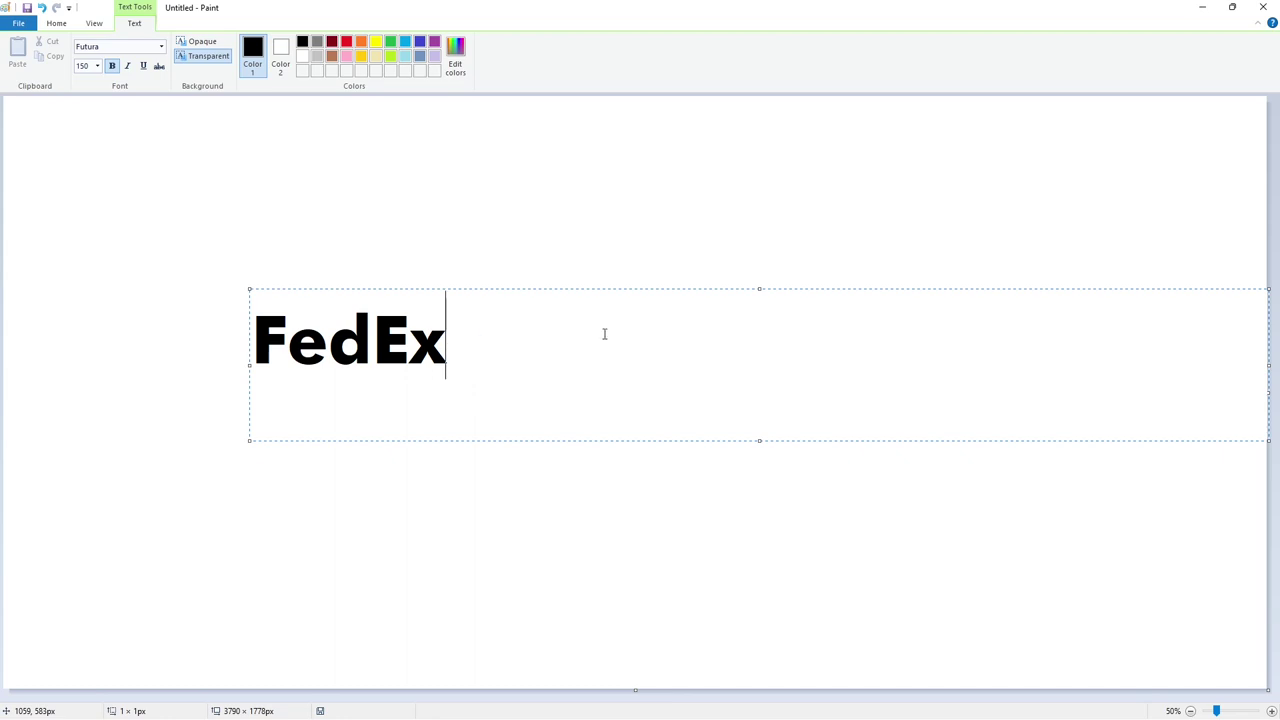
# Enlarge the FedEx text to font size 600 and extend its text box toward the canvas's upper-left corner
pyautogui.hotkey('ctrl', 'a')
pyautogui.click(97, 65)
pyautogui.write('500')
pyautogui.press('Return')
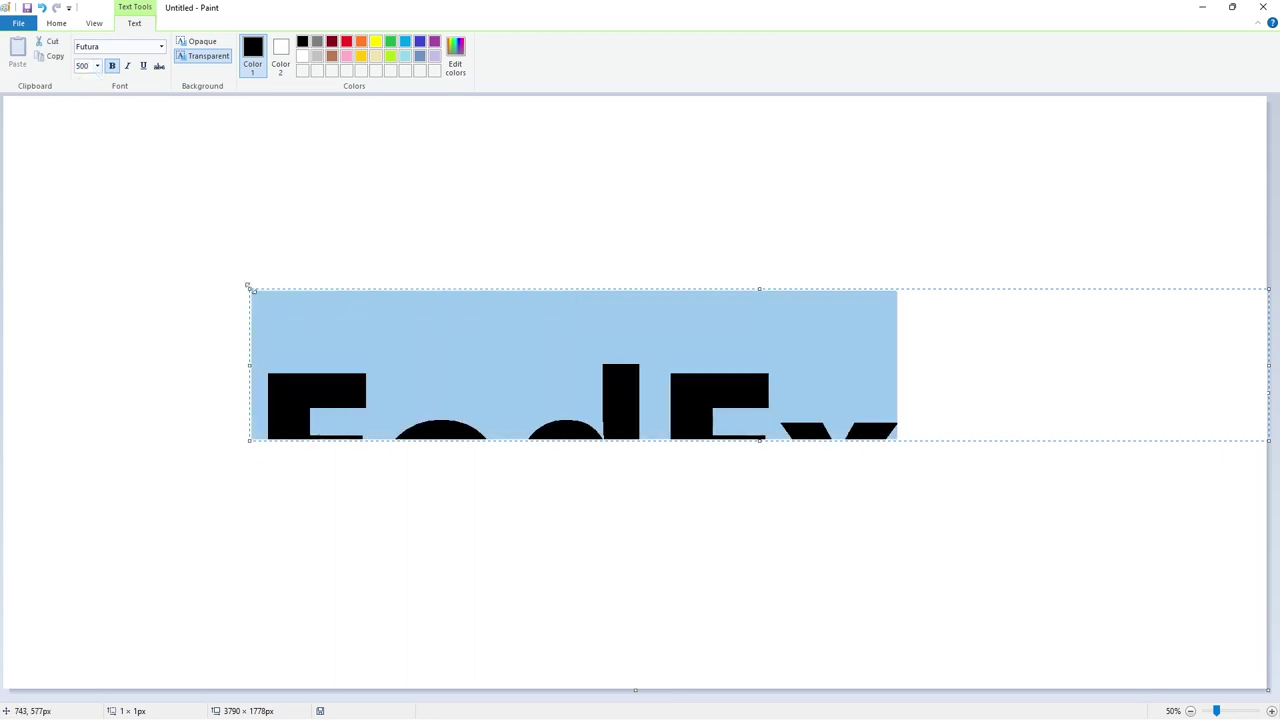
pyautogui.moveTo(248, 287); pyautogui.dragTo(100, 164)
pyautogui.click(97, 65)
pyautogui.write('600')
pyautogui.press('Return')
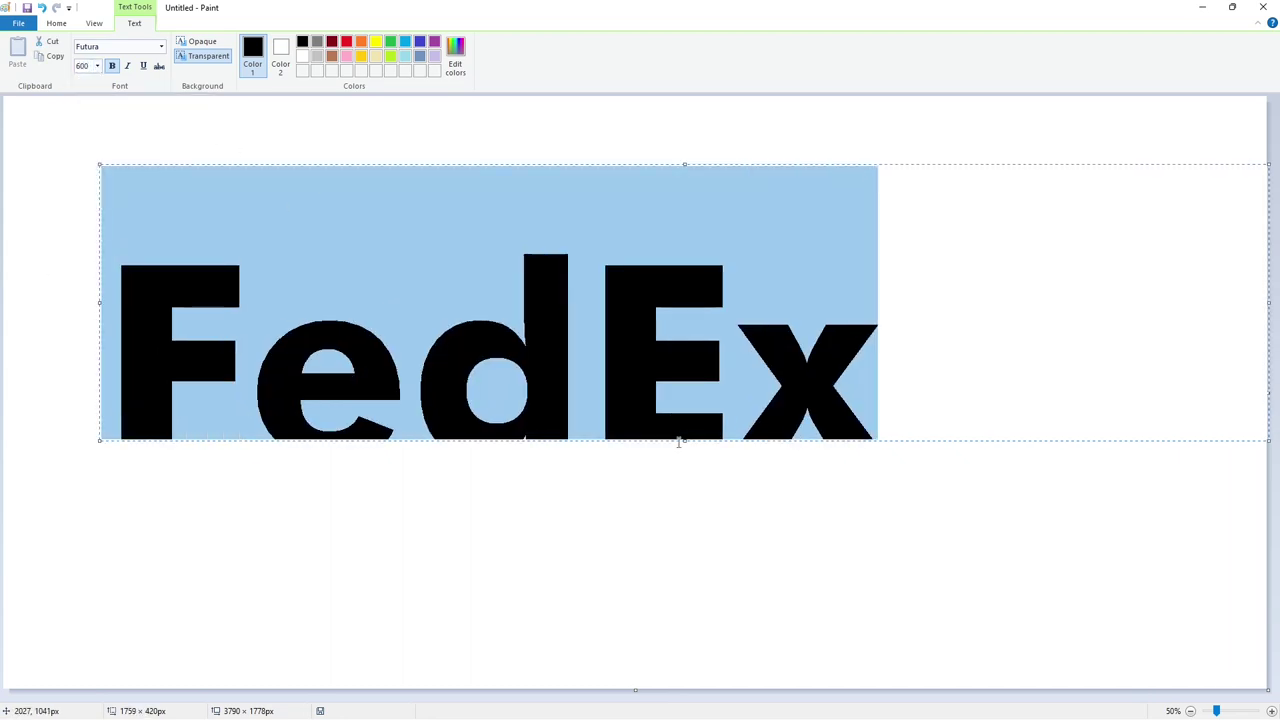
# Extend the text box downward, set the FedEx text to font size 700, and commit it to the canvas
pyautogui.moveTo(679, 441); pyautogui.dragTo(680, 605)
pyautogui.click(97, 66)
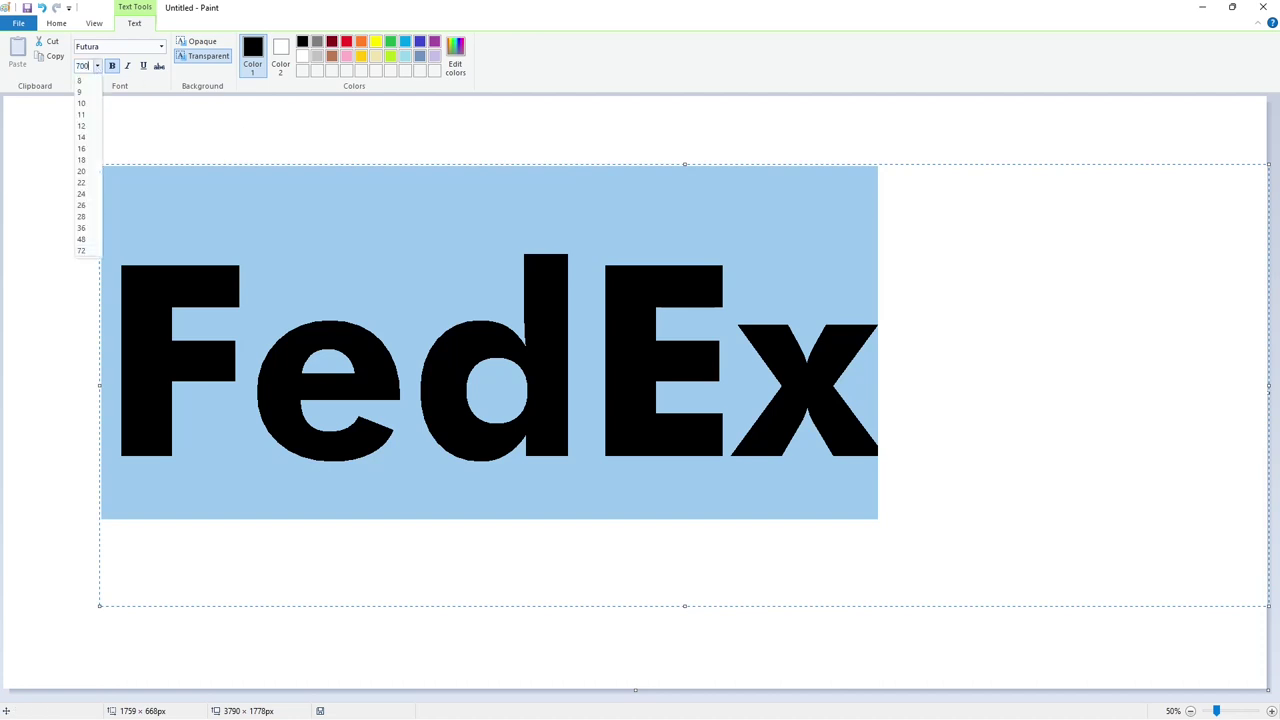
pyautogui.write('700')
pyautogui.press('Return')
pyautogui.click(45, 312)
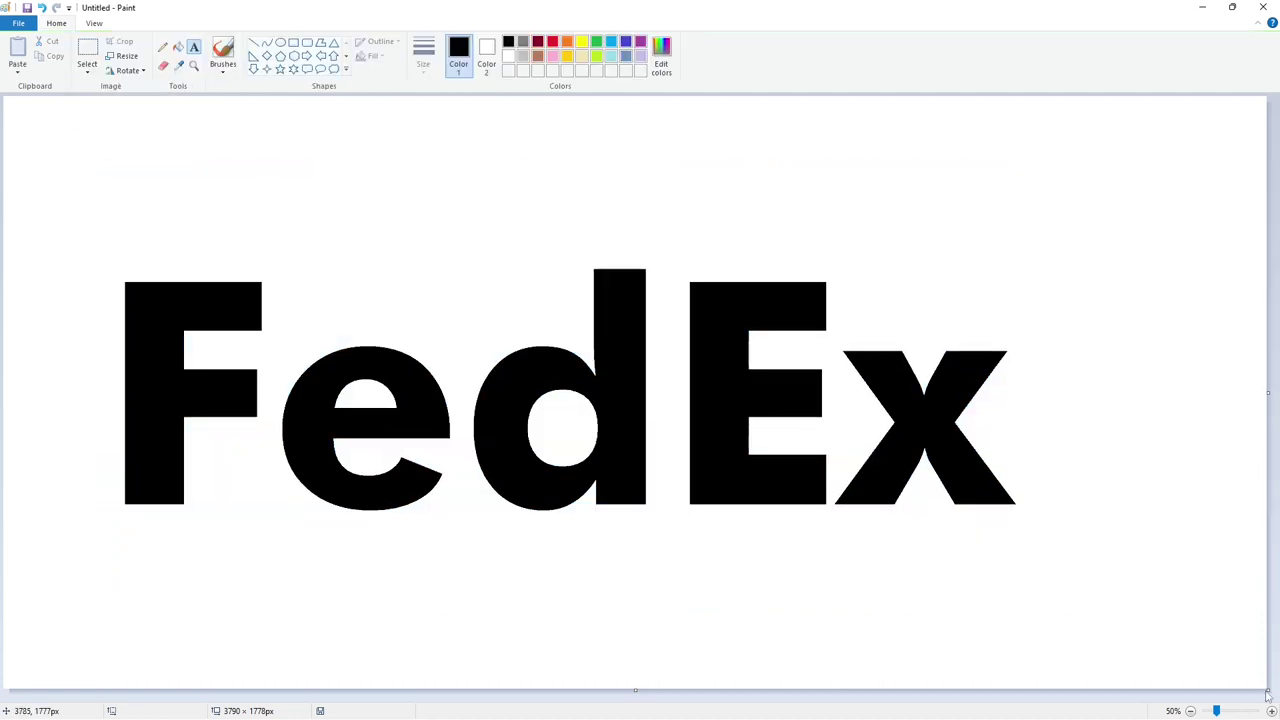
# Copy the lower-left curve of the e over its lower-right end and flip the copy horizontally
pyautogui.click(1271, 711)
pyautogui.scroll(-3, 600, 680)
pyautogui.moveTo(590, 696); pyautogui.dragTo(711, 696)
pyautogui.scroll(1, 726, 627)
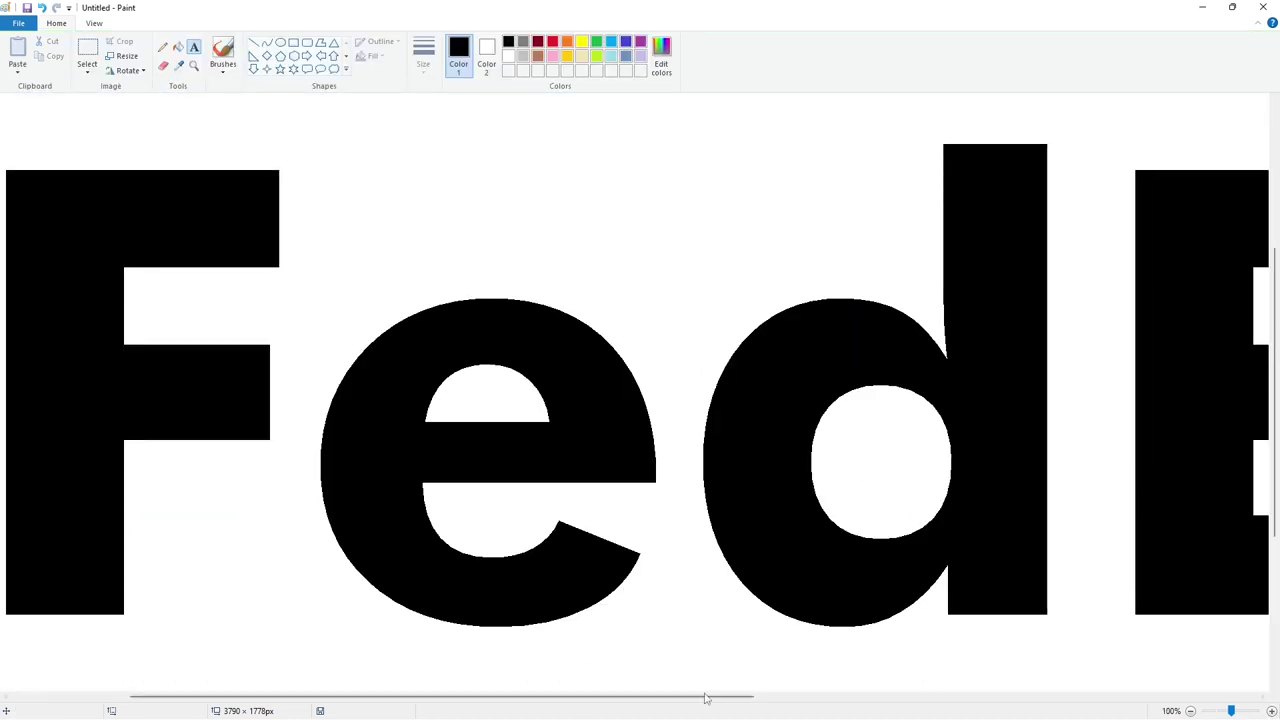
pyautogui.hscroll(-1, 690, 610)
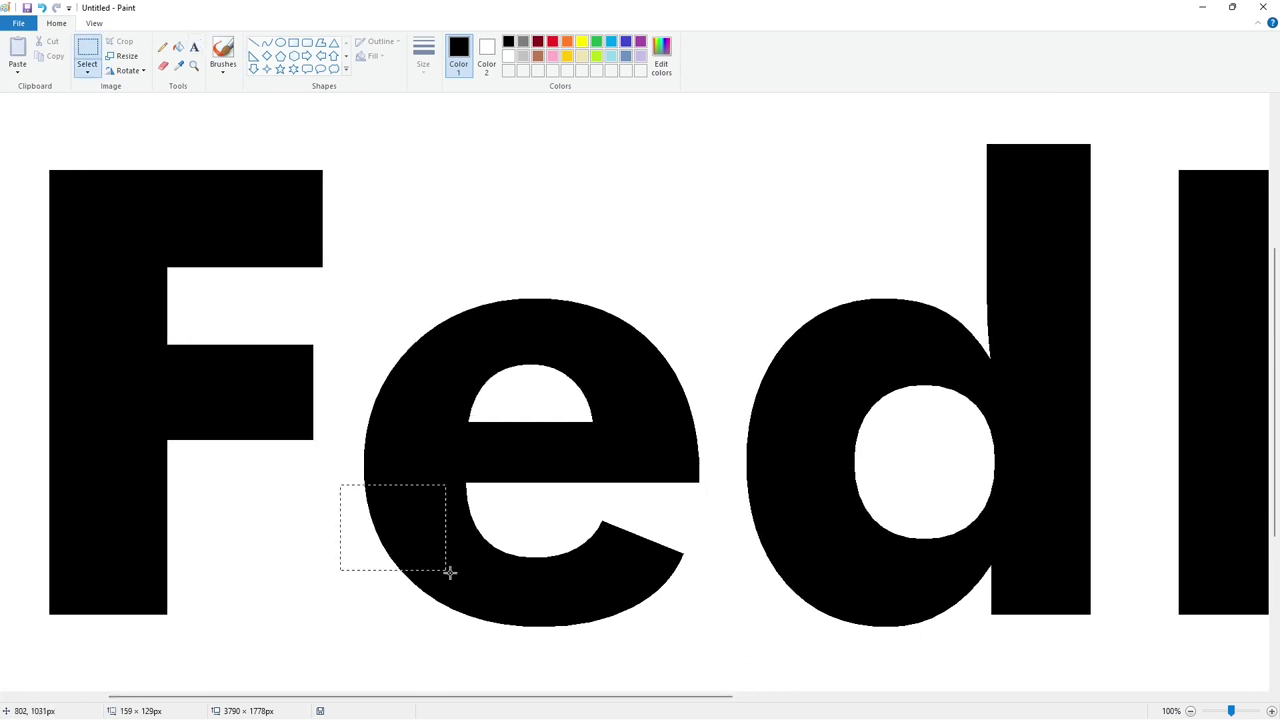
pyautogui.moveTo(495, 586); pyautogui.dragTo(639, 551)
pyautogui.click(87, 72)
pyautogui.click(128, 70)
# Nudge the flipped piece right and down until it lines up with the e's bottom curve, then deselect it
pyautogui.press('Right')
pyautogui.press('Right')
pyautogui.press('Right')
pyautogui.press('Right')
pyautogui.press('Right')
pyautogui.press('Right')
pyautogui.press('Right')
pyautogui.press('Right')
pyautogui.press('Right')
pyautogui.press('Right')
pyautogui.press('Right')
pyautogui.press('Right')
pyautogui.press('Right')
pyautogui.press('Right')
pyautogui.press('Right')
pyautogui.press('Right')
pyautogui.press('Right')
pyautogui.press('Right')
pyautogui.press('Right')
pyautogui.press('Right')
pyautogui.press('Down')
pyautogui.press('Down')
pyautogui.press('Down')
pyautogui.press('Down')
pyautogui.press('Down')
pyautogui.press('Down')
pyautogui.press('Down')
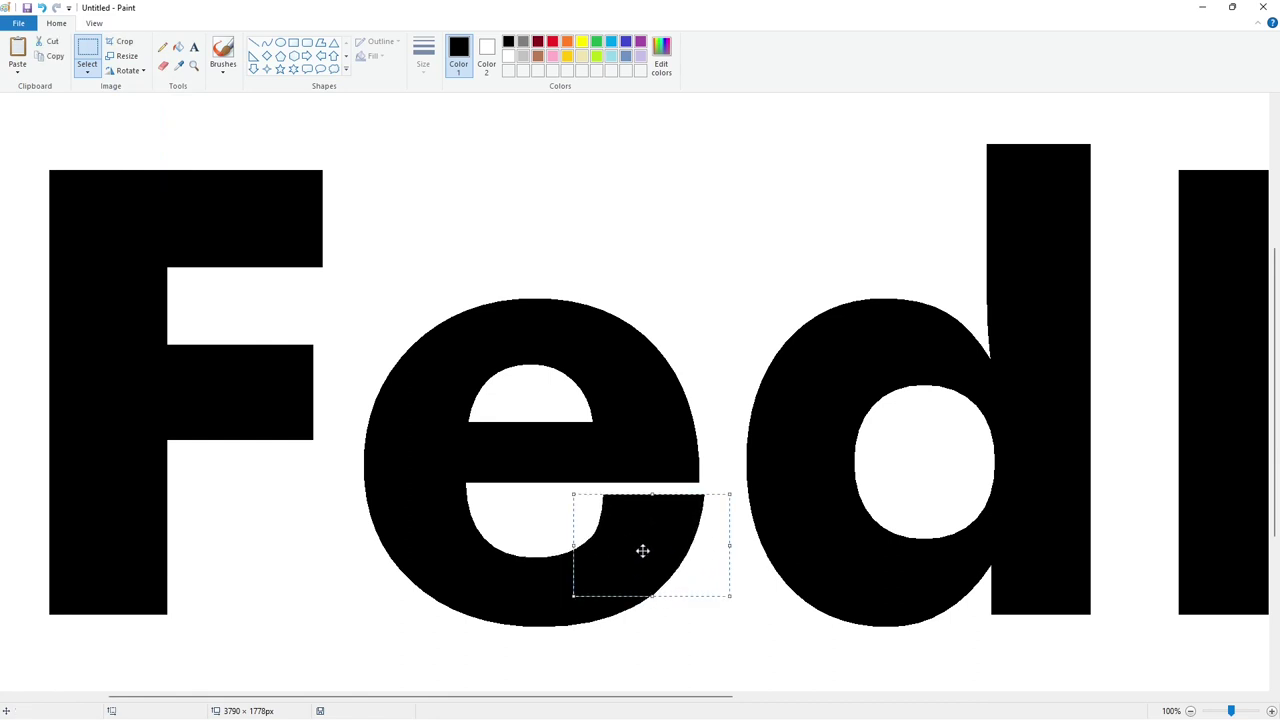
pyautogui.press('Escape')
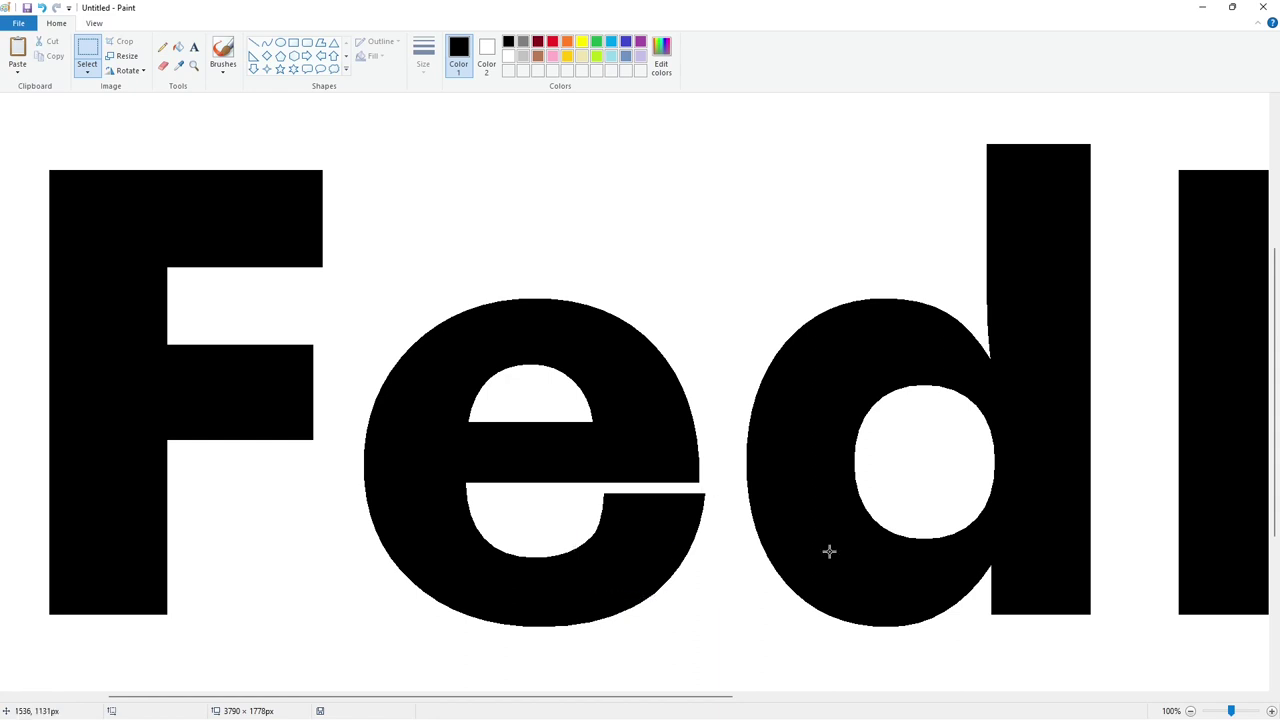
# Draw a purple ellipse over the e and stretch its sides to match the letter's outer edges
pyautogui.click(280, 42)
pyautogui.click(640, 41)
pyautogui.moveTo(388, 300); pyautogui.dragTo(675, 625)
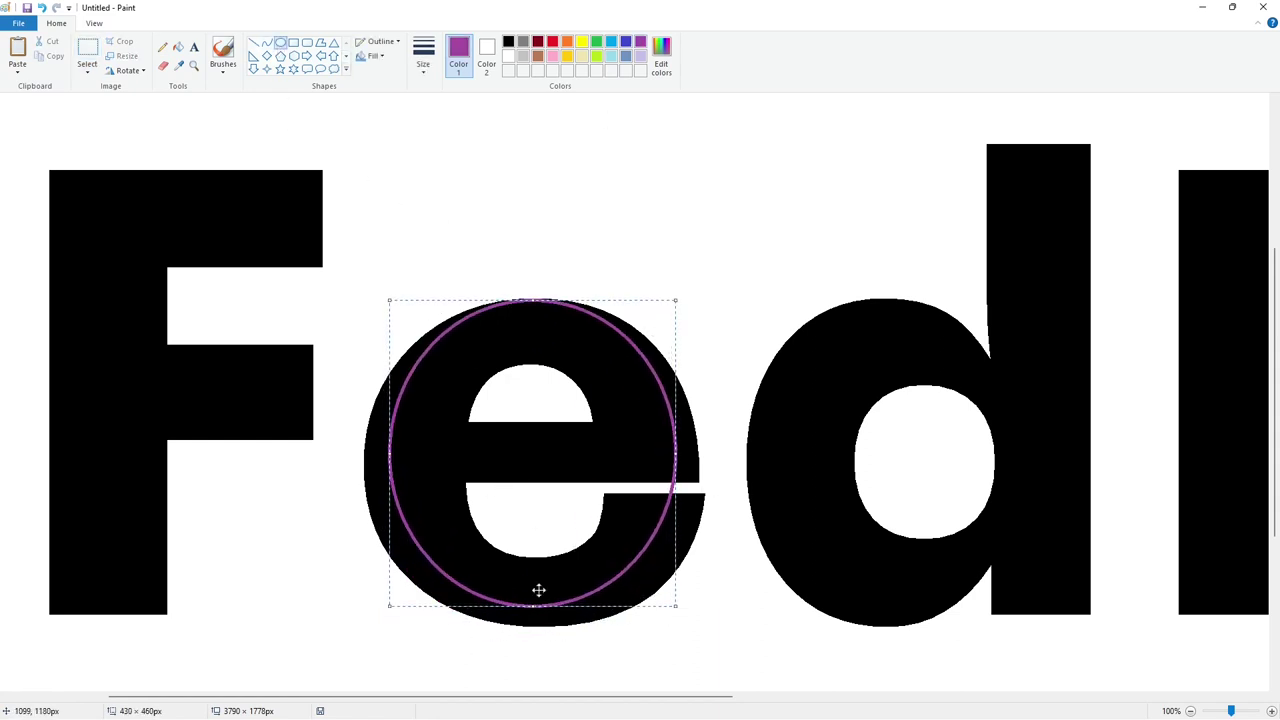
pyautogui.moveTo(389, 463); pyautogui.dragTo(364, 463)
pyautogui.moveTo(675, 463); pyautogui.dragTo(703, 471)
# Fill the letters F, d, E and x with purple
pyautogui.click(178, 47)
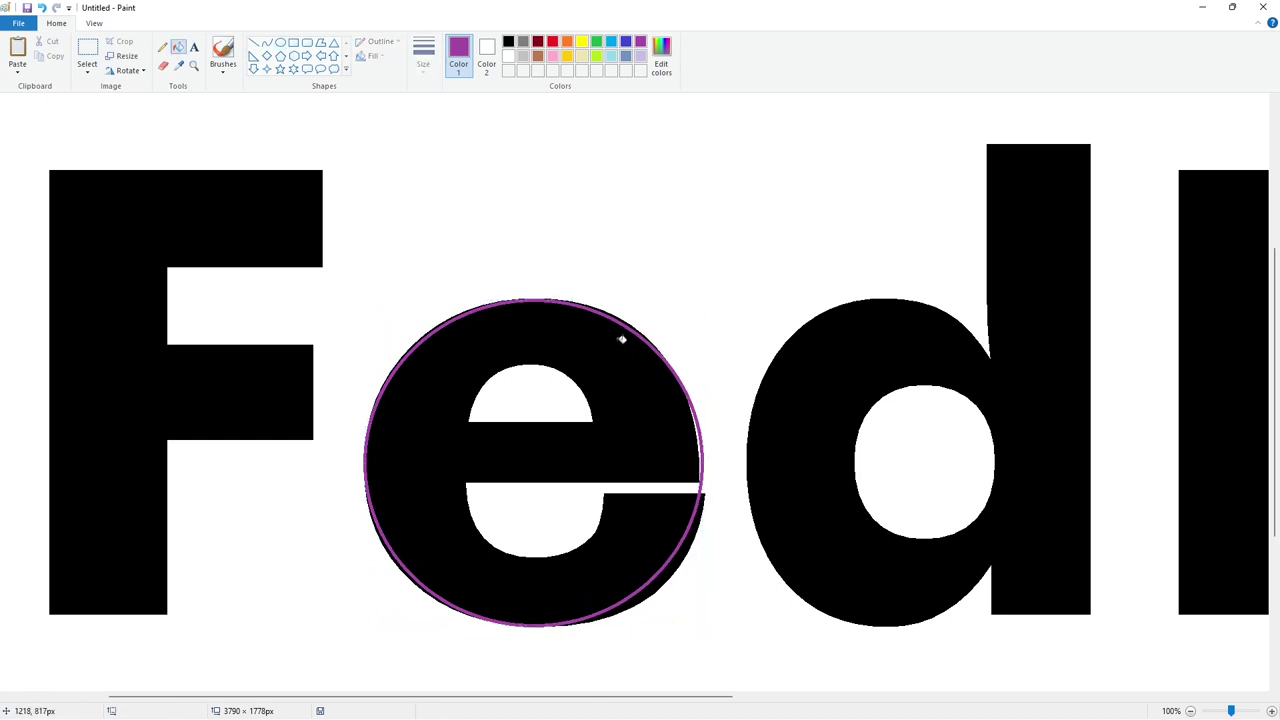
pyautogui.click(284, 205)
pyautogui.click(1046, 383)
pyautogui.moveTo(654, 698); pyautogui.dragTo(825, 698)
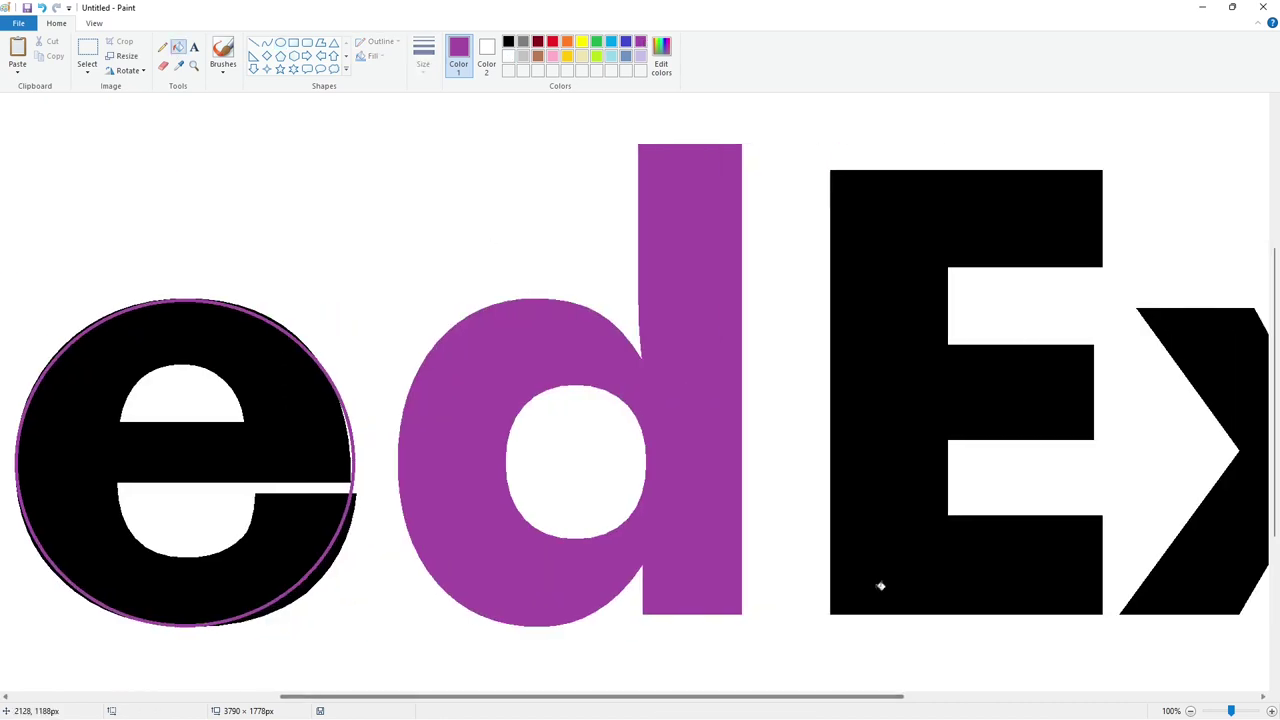
pyautogui.click(880, 586)
pyautogui.click(1160, 592)
# Fill the background black and then white to remove the parts of the e outside the purple ellipse
pyautogui.click(509, 42)
pyautogui.click(464, 187)
pyautogui.click(509, 57)
pyautogui.click(478, 170)
pyautogui.moveTo(726, 697); pyautogui.dragTo(536, 697)
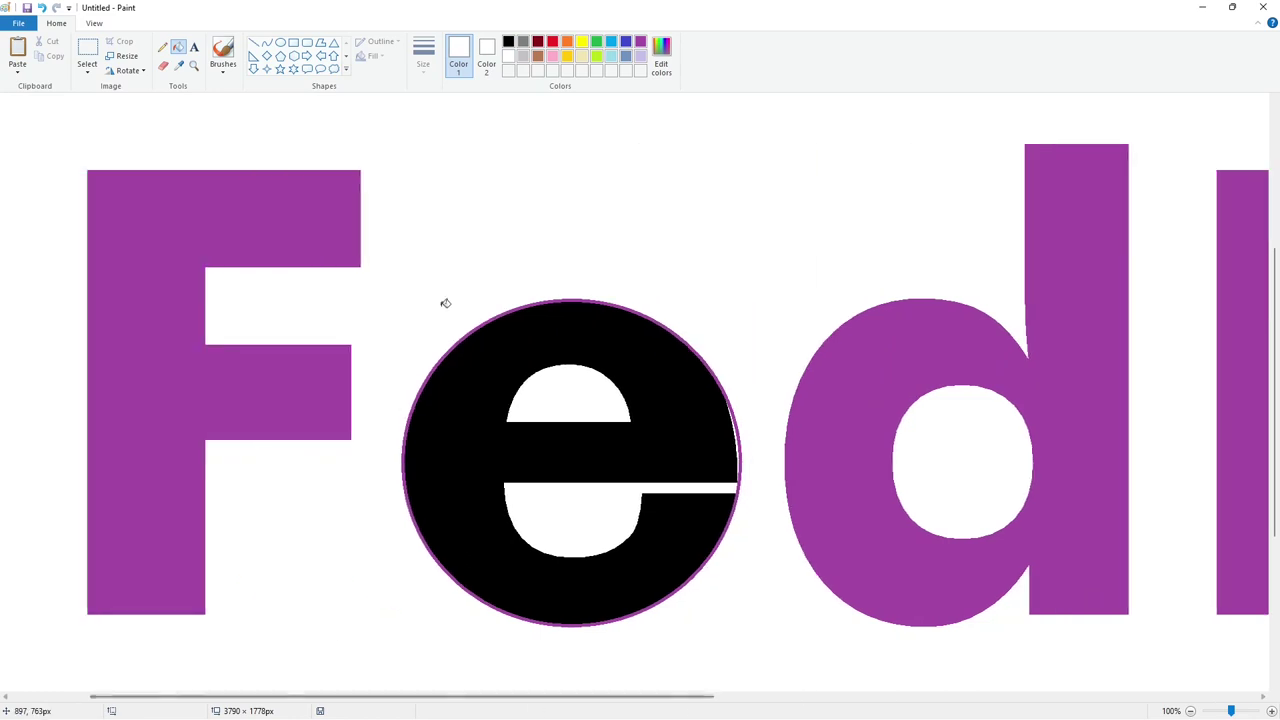
# Fill the e and its openings inside the ellipse with purple to make a solid disc
pyautogui.click(641, 42)
pyautogui.click(623, 337)
pyautogui.click(590, 398)
pyautogui.click(594, 508)
# Refill the background around the purple letters with black, then with white again
pyautogui.click(509, 42)
pyautogui.click(500, 180)
pyautogui.click(509, 57)
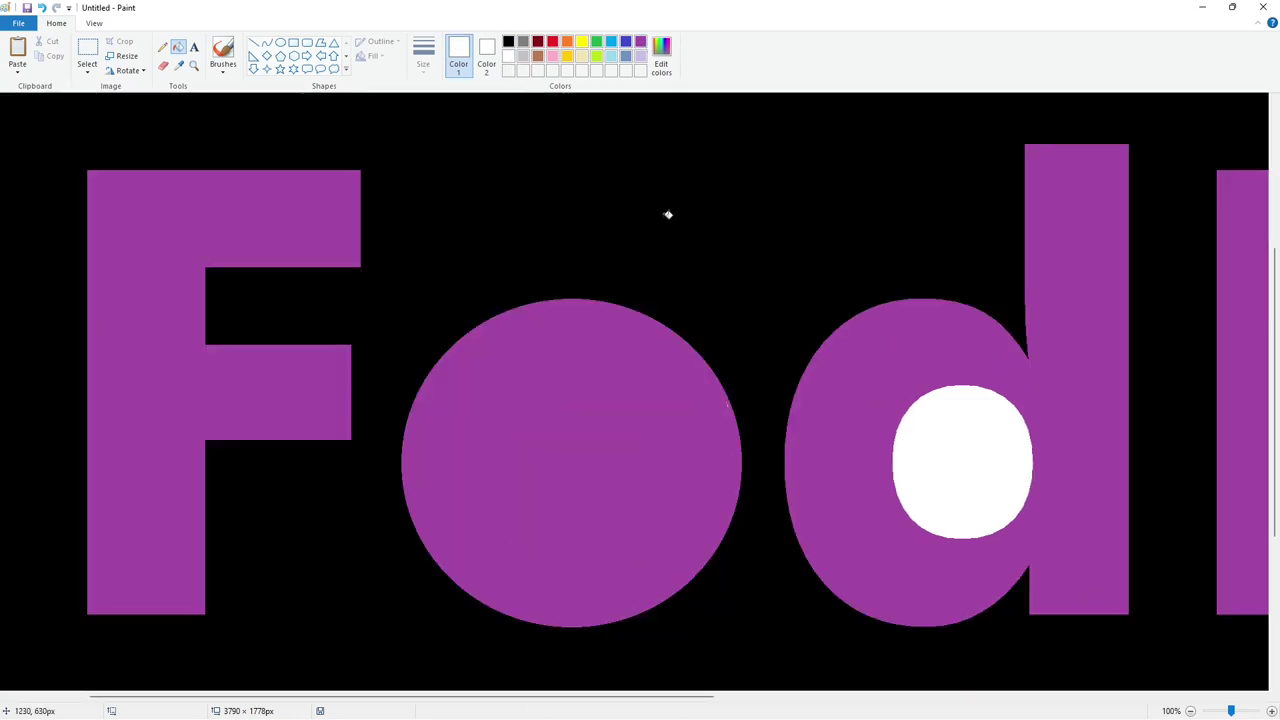
pyautogui.click(668, 214)
# Fill the disc black, recolor the background blue, and refill the disc white
pyautogui.click(509, 42)
pyautogui.click(607, 462)
pyautogui.click(626, 42)
pyautogui.click(509, 57)
pyautogui.click(605, 474)
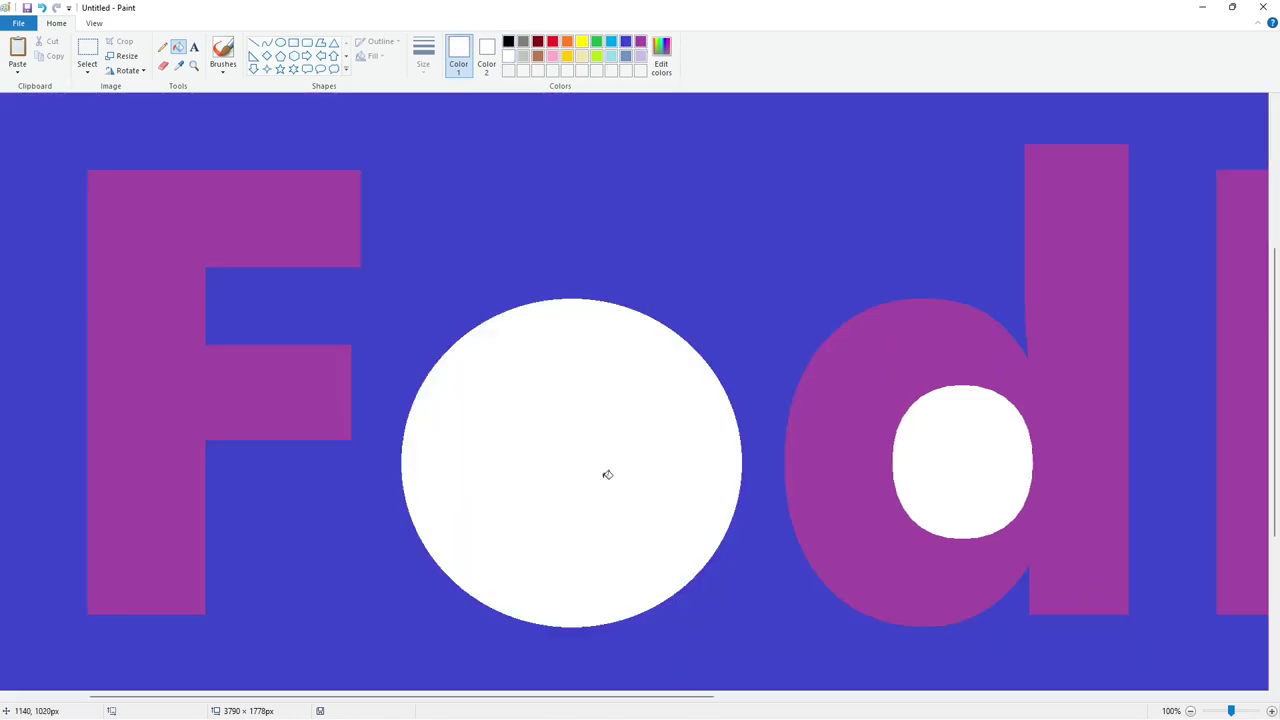
# Fill the disc black and the background around the letters white
pyautogui.click(511, 43)
pyautogui.click(566, 420)
pyautogui.click(509, 56)
pyautogui.click(654, 246)
# Draw a white-outlined ellipse inside the black disc, adjusting its size and nudging it until it is centered
pyautogui.moveTo(587, 696); pyautogui.dragTo(604, 696)
pyautogui.click(281, 43)
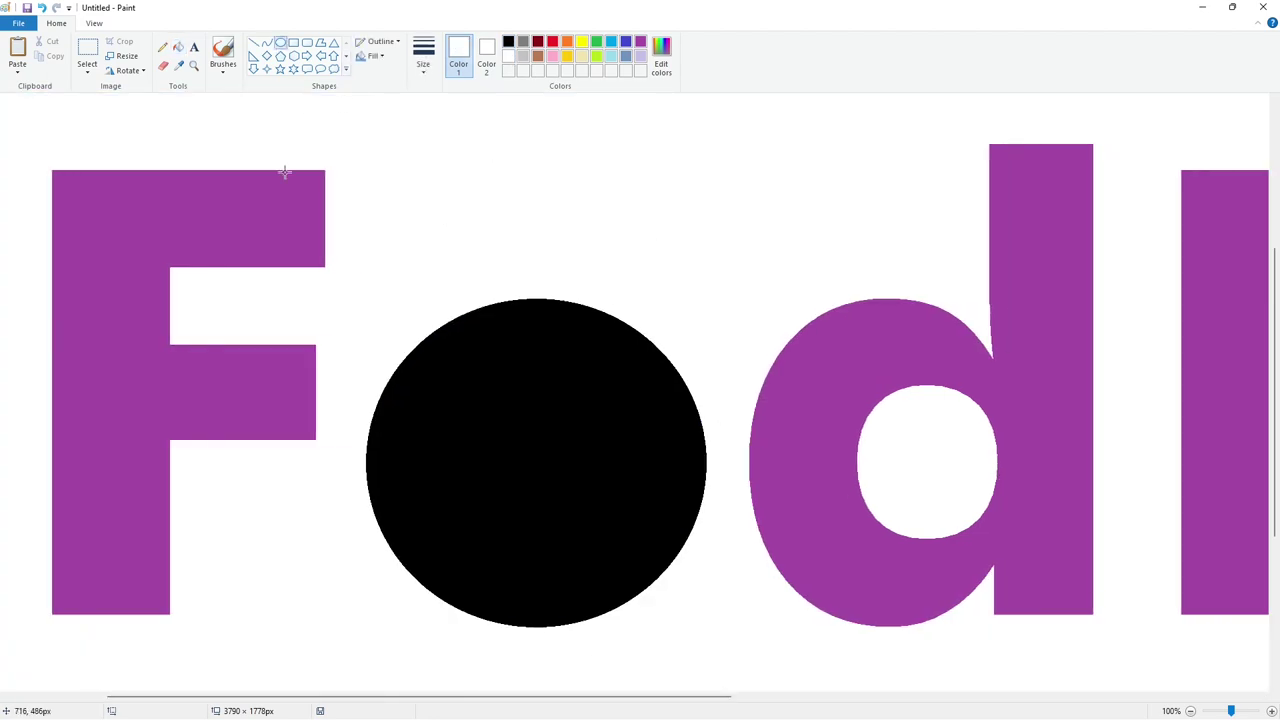
pyautogui.moveTo(461, 382); pyautogui.dragTo(632, 563)
pyautogui.moveTo(586, 450); pyautogui.dragTo(574, 438)
pyautogui.moveTo(535, 369); pyautogui.dragTo(535, 363)
pyautogui.moveTo(535, 553); pyautogui.dragTo(535, 562)
pyautogui.moveTo(620, 462); pyautogui.dragTo(625, 462)
pyautogui.press('Up')
pyautogui.press('Up')
pyautogui.press('Up')
pyautogui.press('Right')
pyautogui.press('Right')
pyautogui.press('Right')
pyautogui.press('Right')
pyautogui.click(390, 240)
# Hollow out the disc by filling the inner ellipse white and recoloring its outline purple, then black
pyautogui.click(178, 47)
pyautogui.click(493, 438)
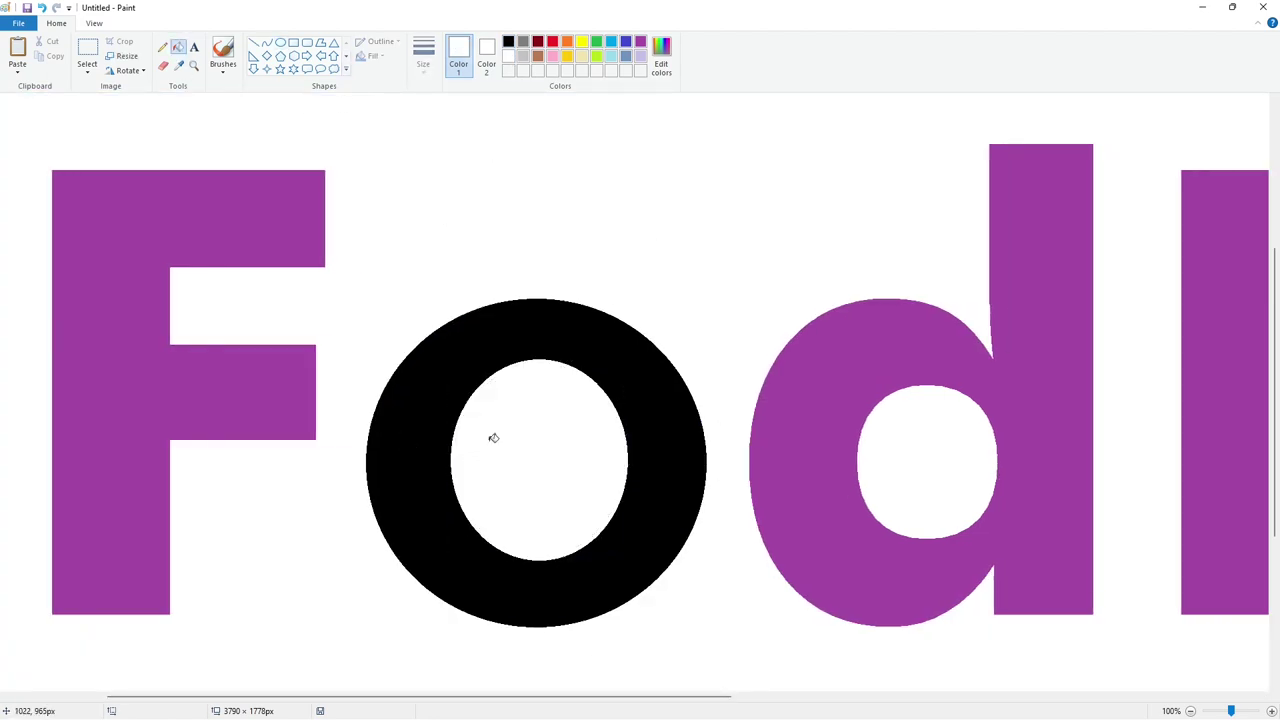
pyautogui.hotkey('ctrl', 'z')
pyautogui.click(643, 42)
pyautogui.click(599, 388)
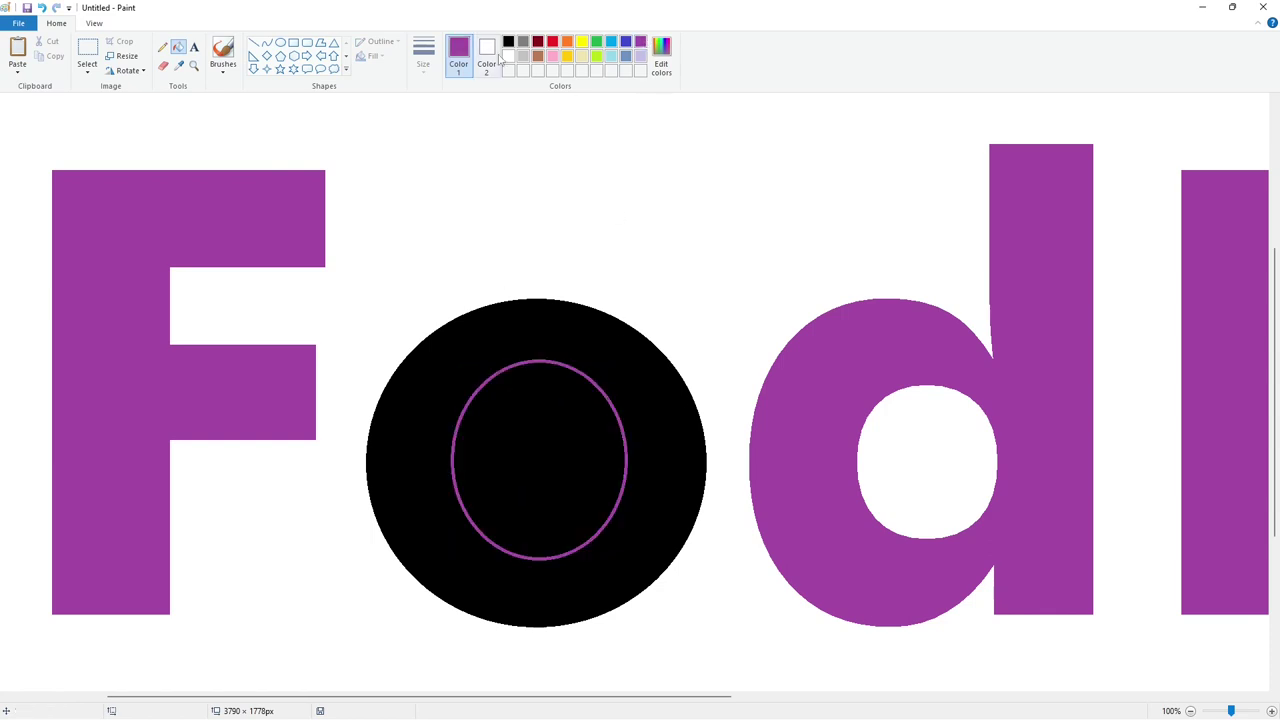
pyautogui.click(509, 56)
pyautogui.click(570, 415)
pyautogui.click(508, 42)
pyautogui.click(599, 388)
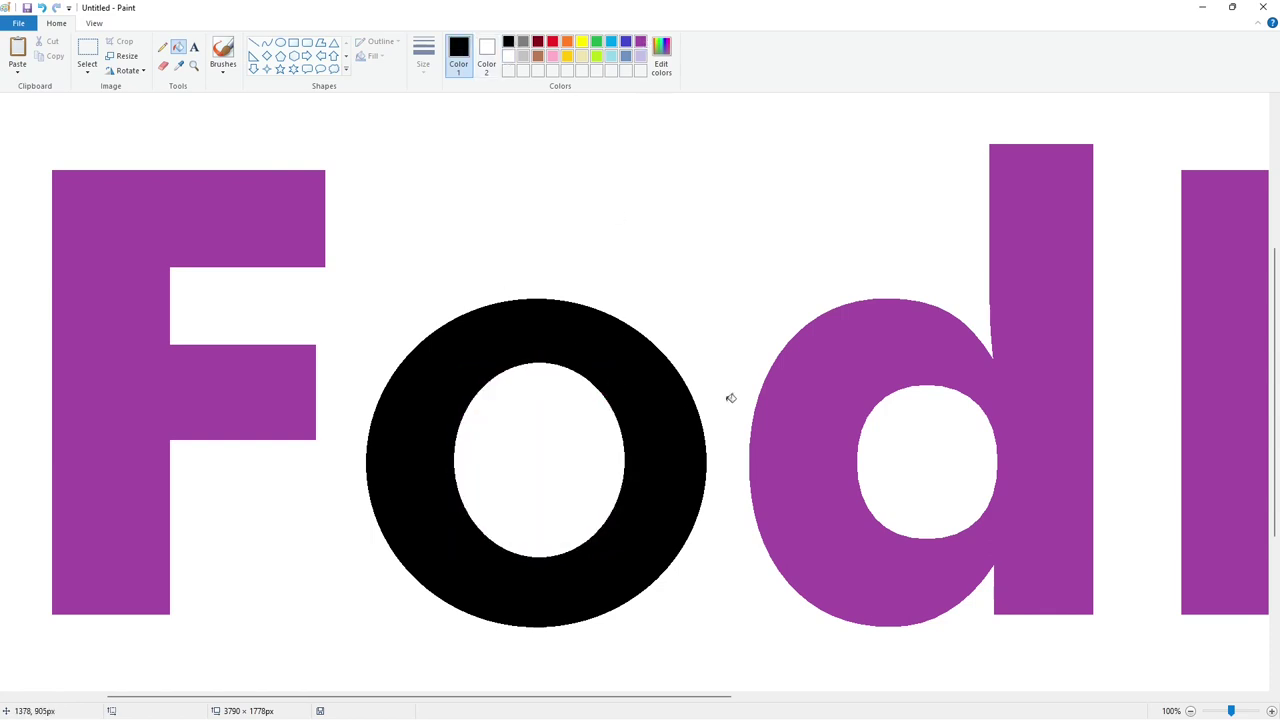
# Draw a thicker black ellipse, about 250 × 285 px, along the inner edge of the o to narrow its opening
pyautogui.click(281, 43)
pyautogui.moveTo(476, 394); pyautogui.dragTo(600, 547)
pyautogui.click(423, 56)
pyautogui.click(448, 170)
pyautogui.moveTo(551, 443); pyautogui.dragTo(553, 414)
pyautogui.moveTo(539, 517); pyautogui.dragTo(558, 556)
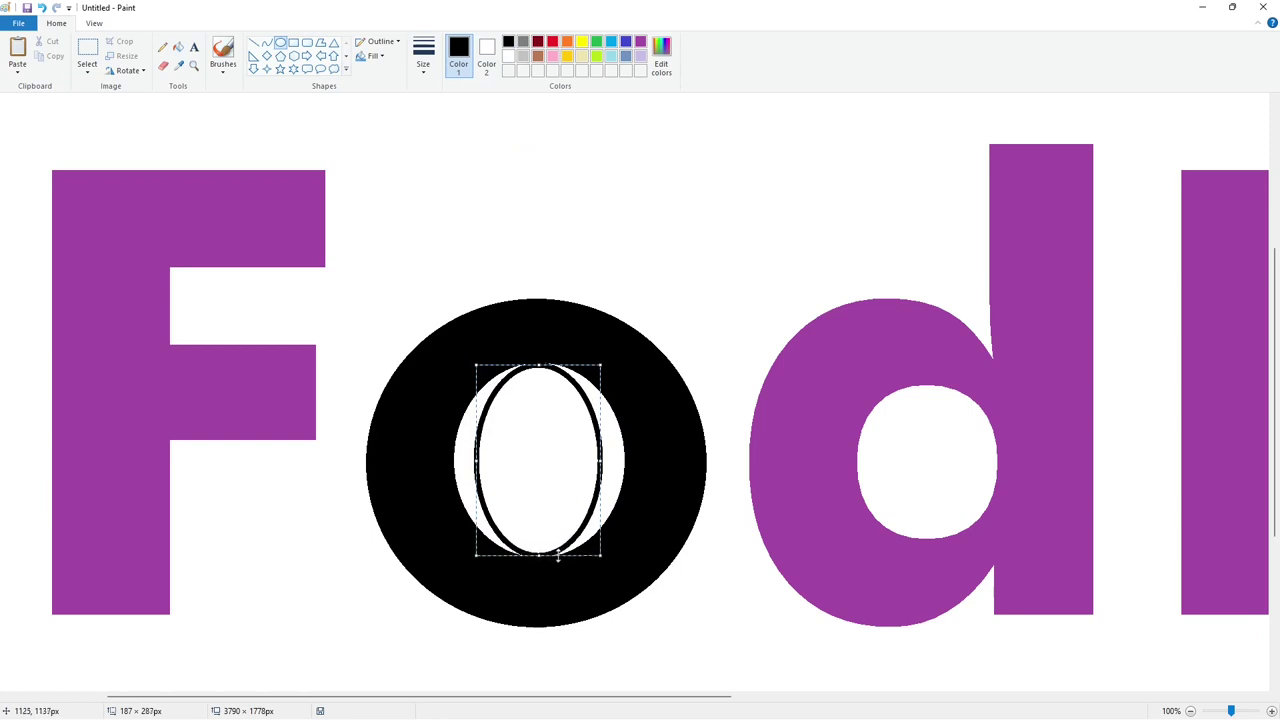
pyautogui.moveTo(600, 461); pyautogui.dragTo(622, 461)
pyautogui.moveTo(476, 461); pyautogui.dragTo(456, 461)
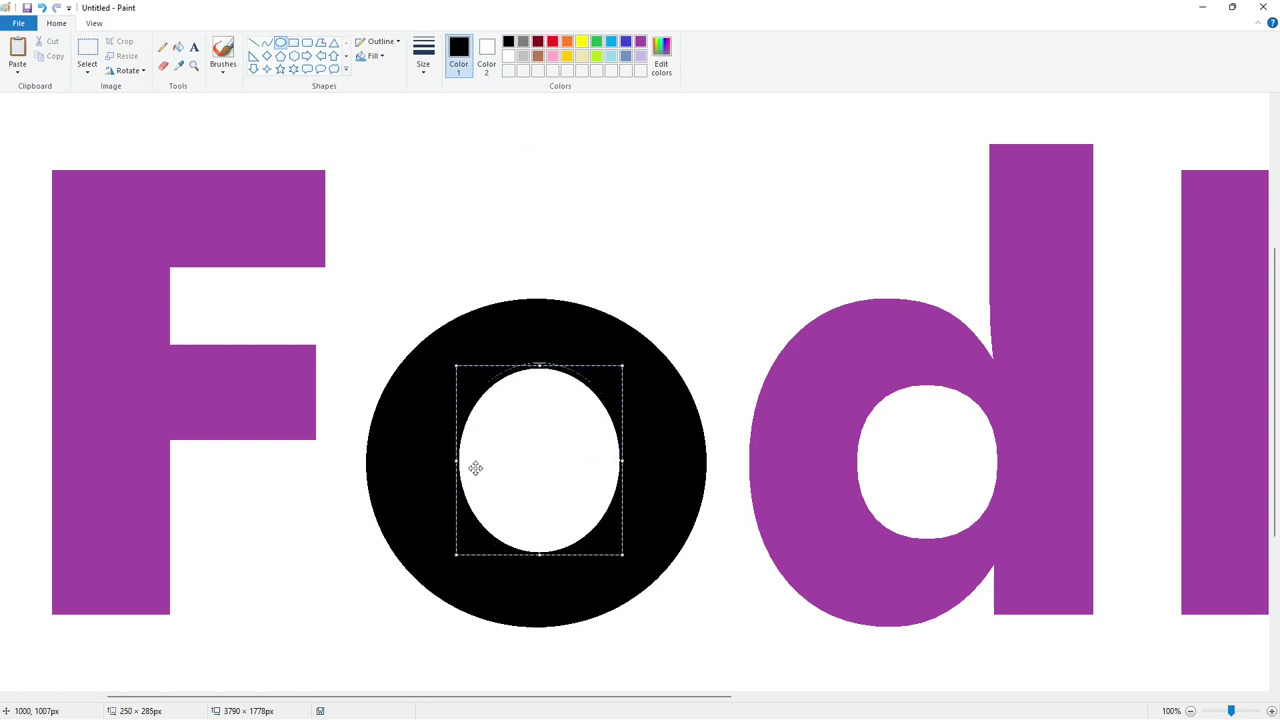
pyautogui.click(693, 454)
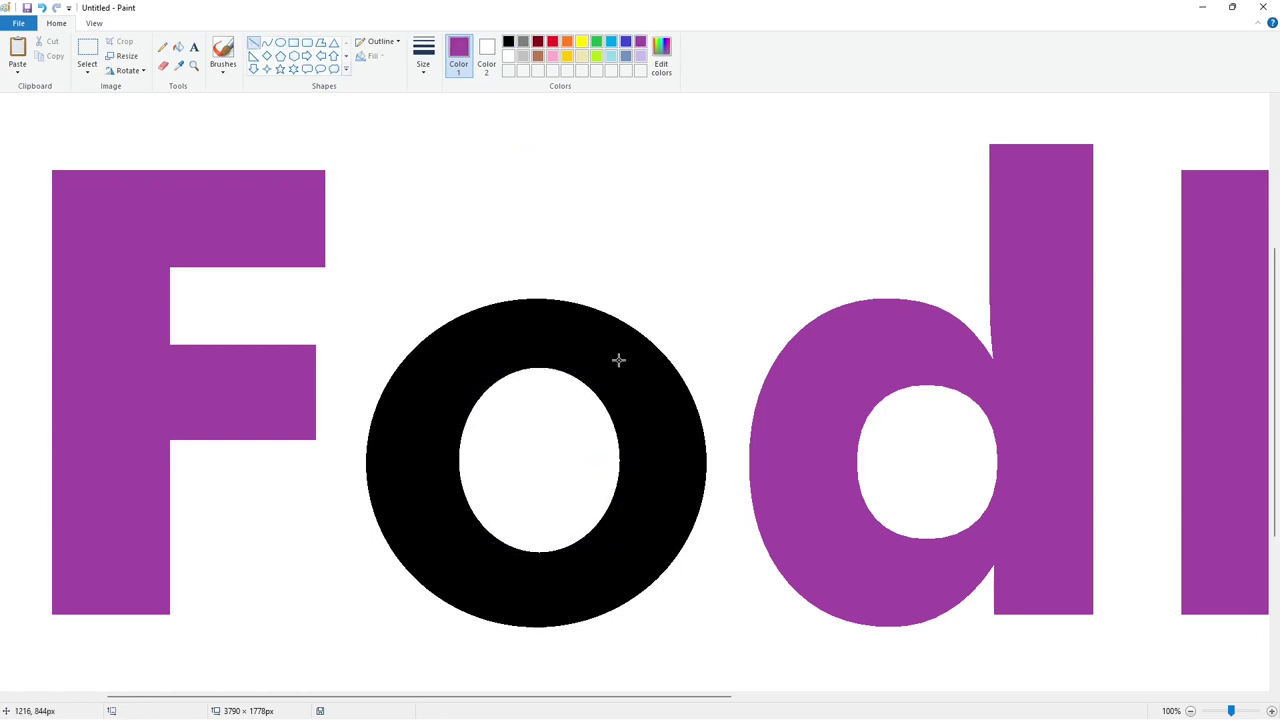
# Draw horizontal lines across the o: purple near mid-height, black above it, and white below it through the right side
pyautogui.moveTo(427, 470); pyautogui.dragTo(428, 470)
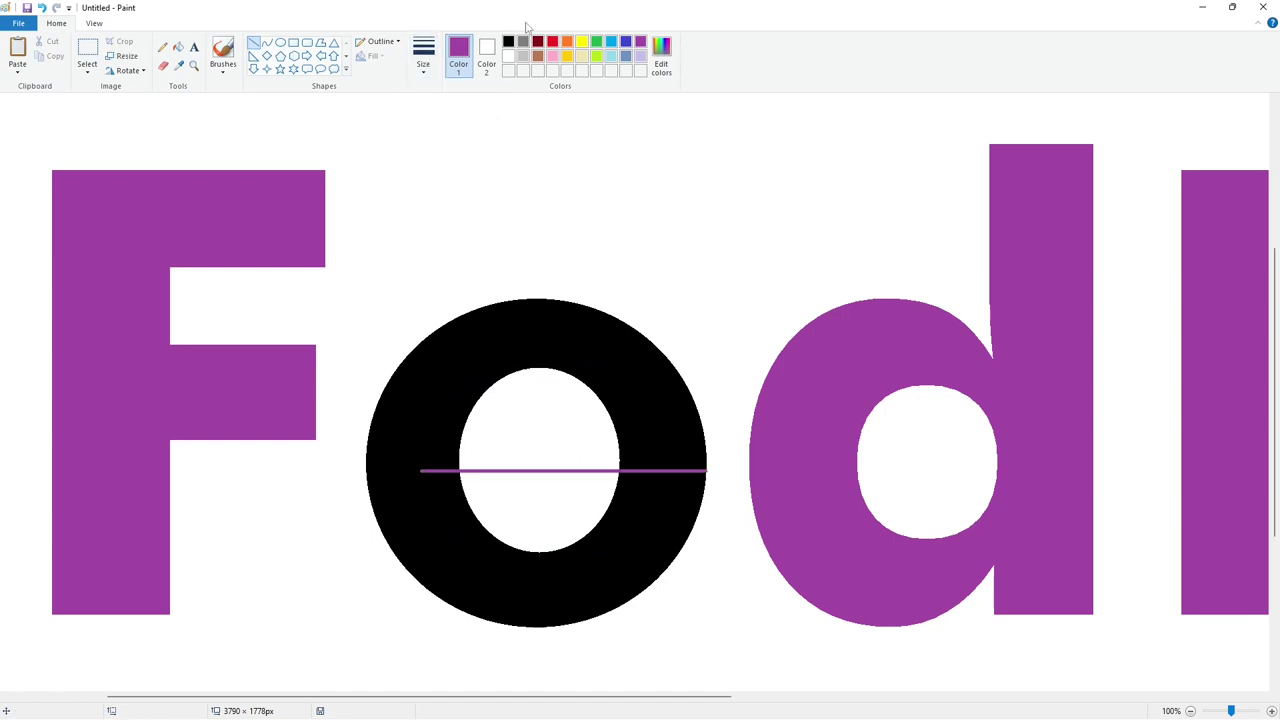
pyautogui.press('Up')
pyautogui.press('Up')
pyautogui.press('Up')
pyautogui.press('Up')
pyautogui.press('Up')
pyautogui.press('Up')
pyautogui.press('Up')
pyautogui.press('Up')
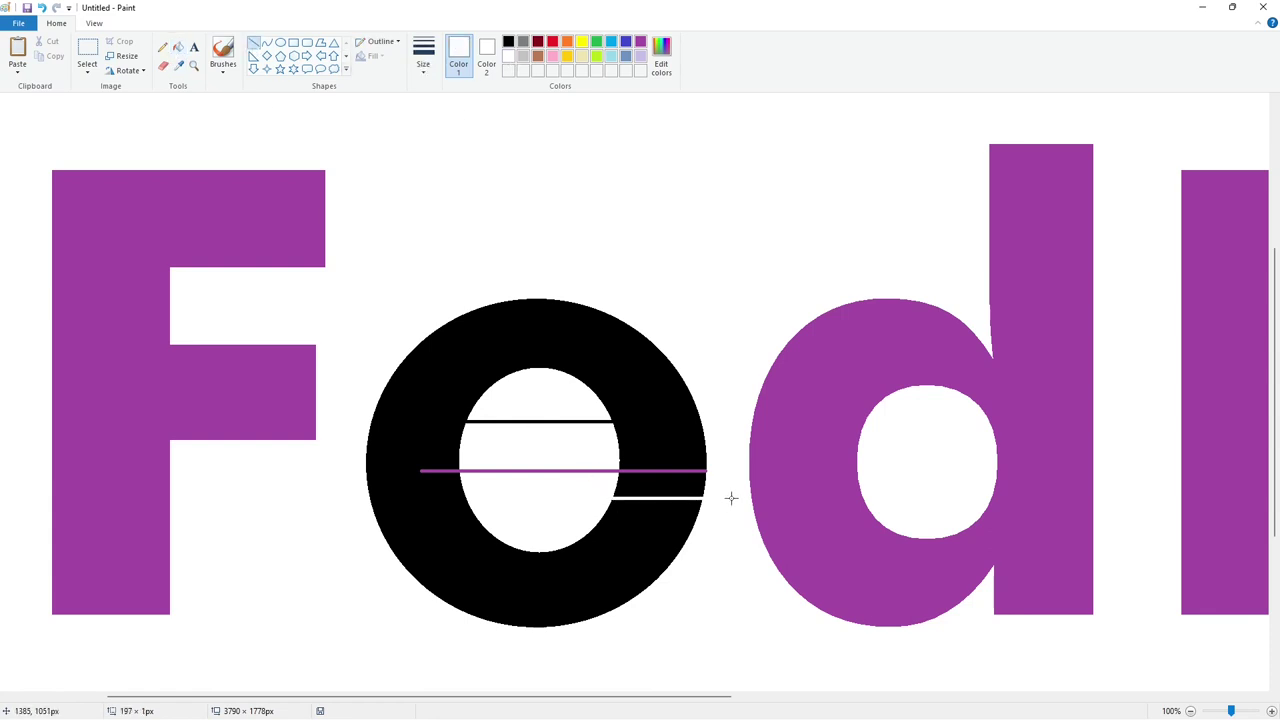
# Fill the gap on the letter's right side white and the crossbar black to form the e
pyautogui.click(178, 47)
pyautogui.click(655, 489)
pyautogui.click(508, 41)
pyautogui.click(591, 467)
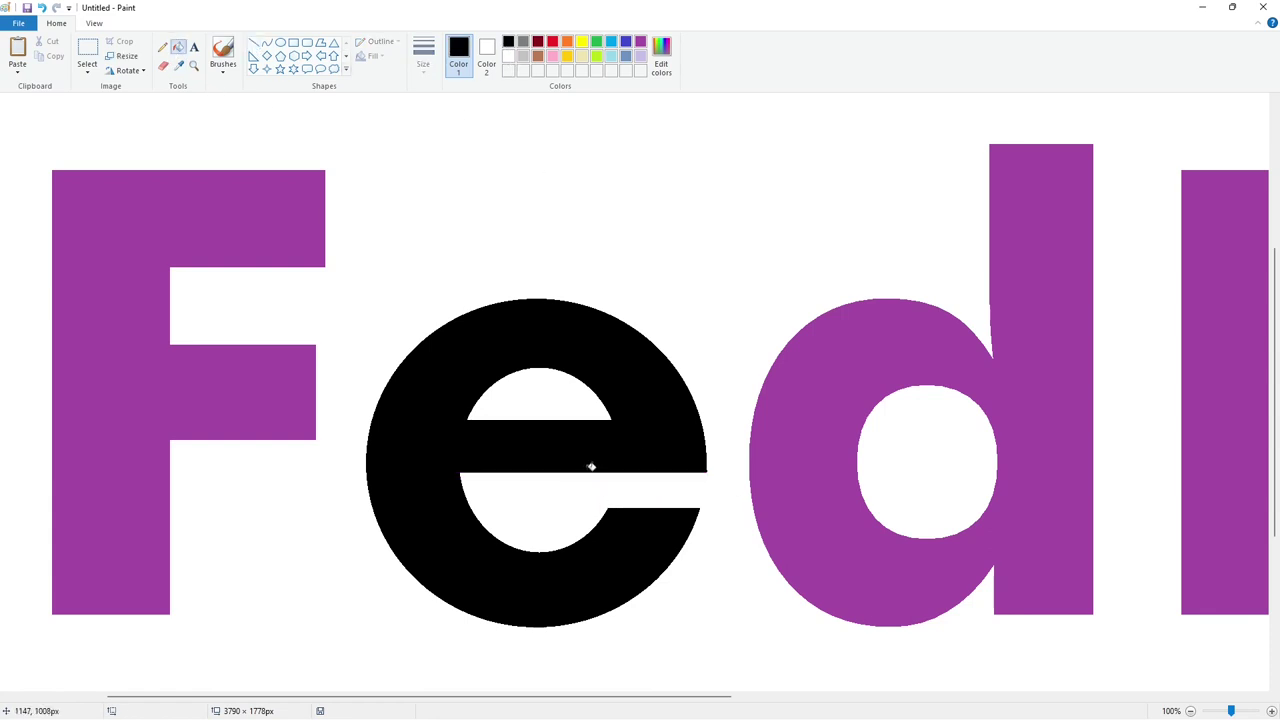
pyautogui.click(94, 54)
pyautogui.moveTo(347, 275); pyautogui.dragTo(722, 660)
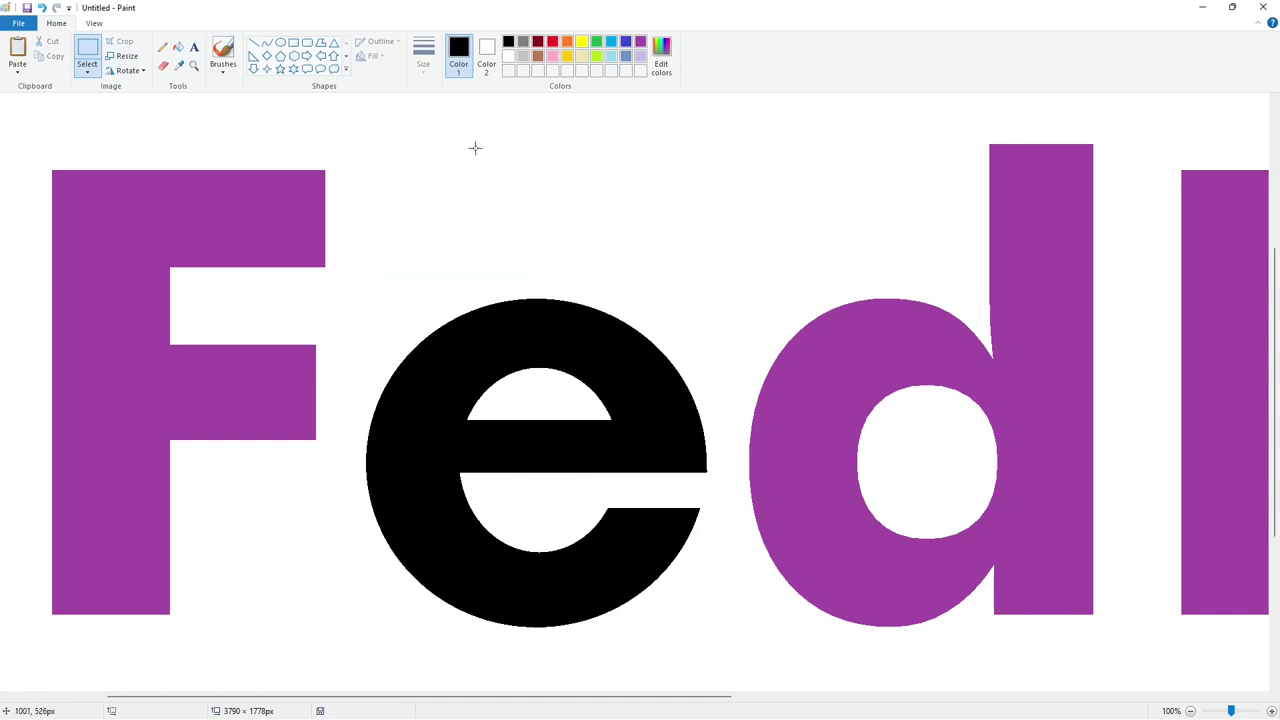
# Erase the purple F by filling it with white
pyautogui.moveTo(722, 699); pyautogui.dragTo(625, 700)
pyautogui.click(1190, 711)
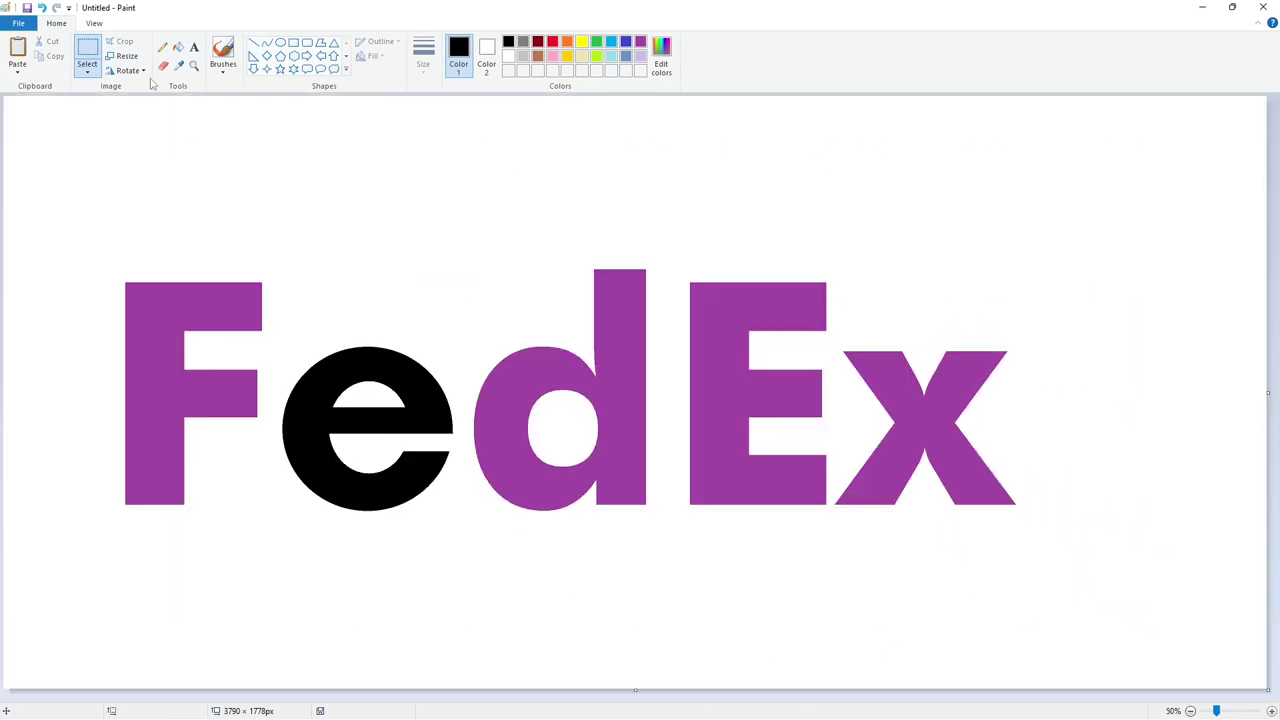
pyautogui.click(178, 47)
pyautogui.click(508, 56)
pyautogui.click(218, 299)
# Add a black text letter F in front of the e
pyautogui.click(194, 47)
pyautogui.click(508, 41)
pyautogui.click(108, 462)
pyautogui.write('F')
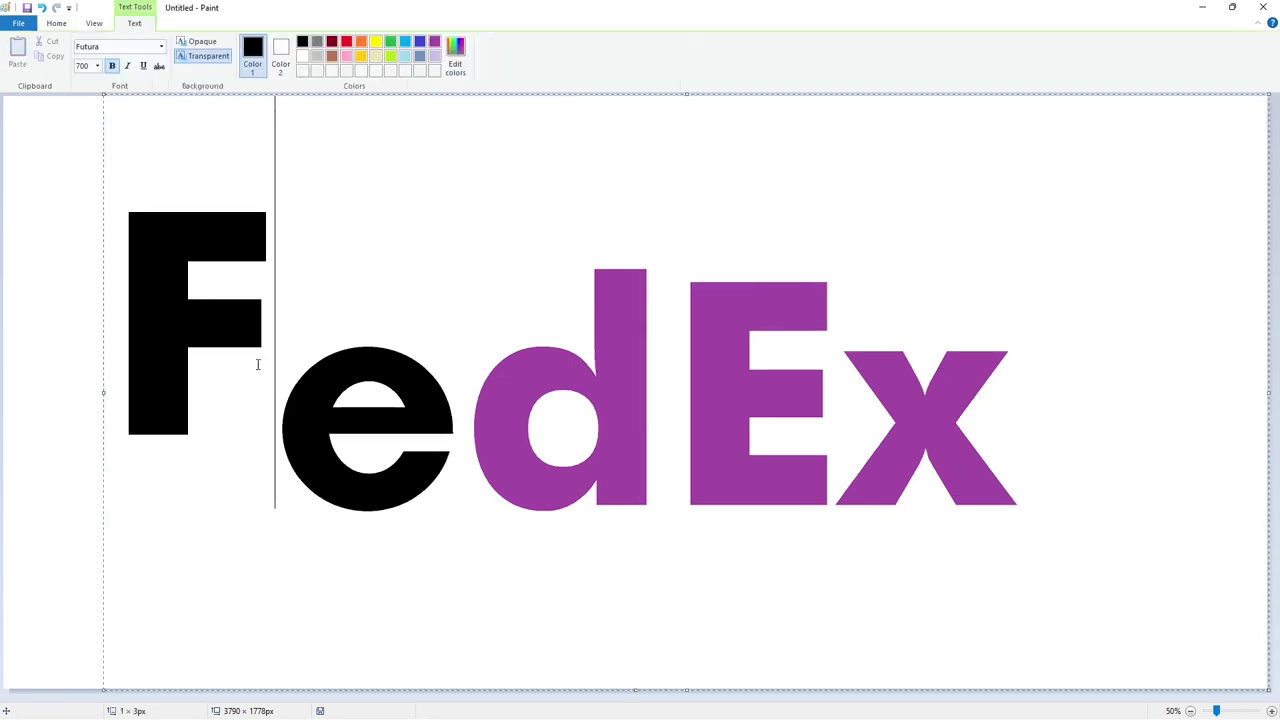
# Enlarge the black F to font size 880, position it just before the e, and commit the text
pyautogui.moveTo(104, 95); pyautogui.dragTo(150, 94)
pyautogui.hotkey('ctrl', 'a')
pyautogui.click(98, 66)
pyautogui.write('900')
pyautogui.press('Return')
pyautogui.hotkey('ctrl', 'a')
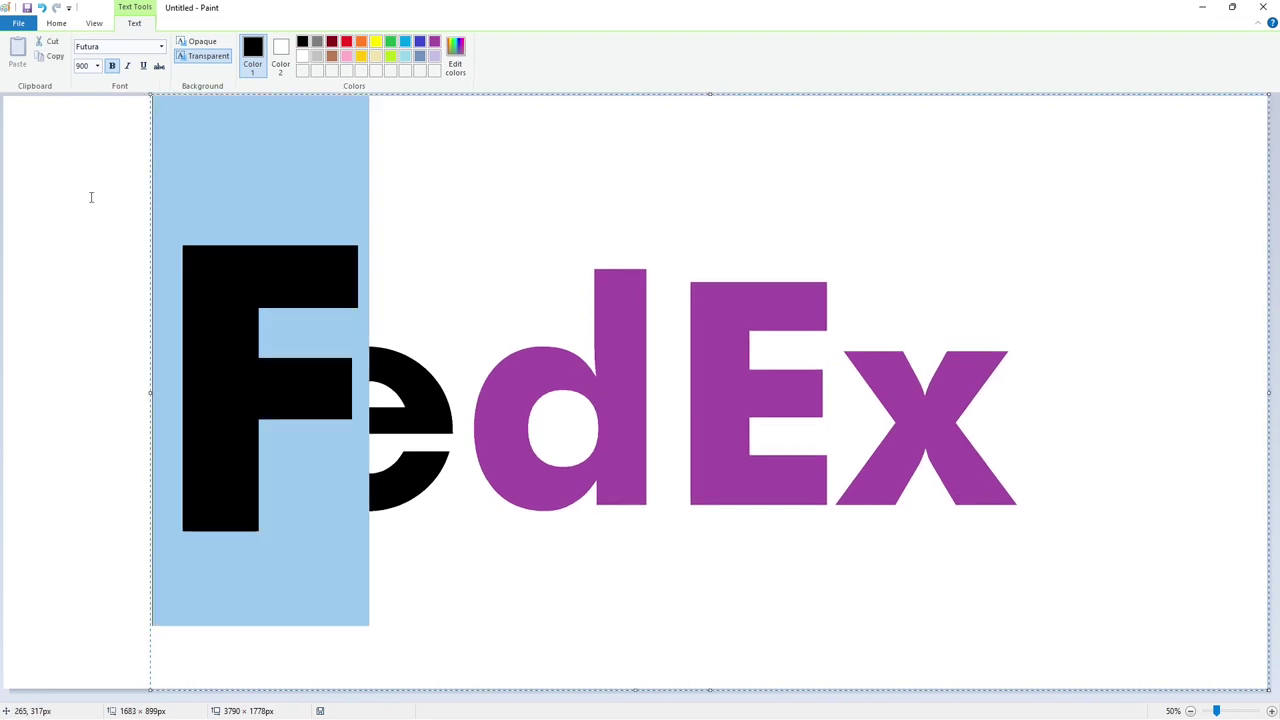
pyautogui.click(98, 66)
pyautogui.press('Return')
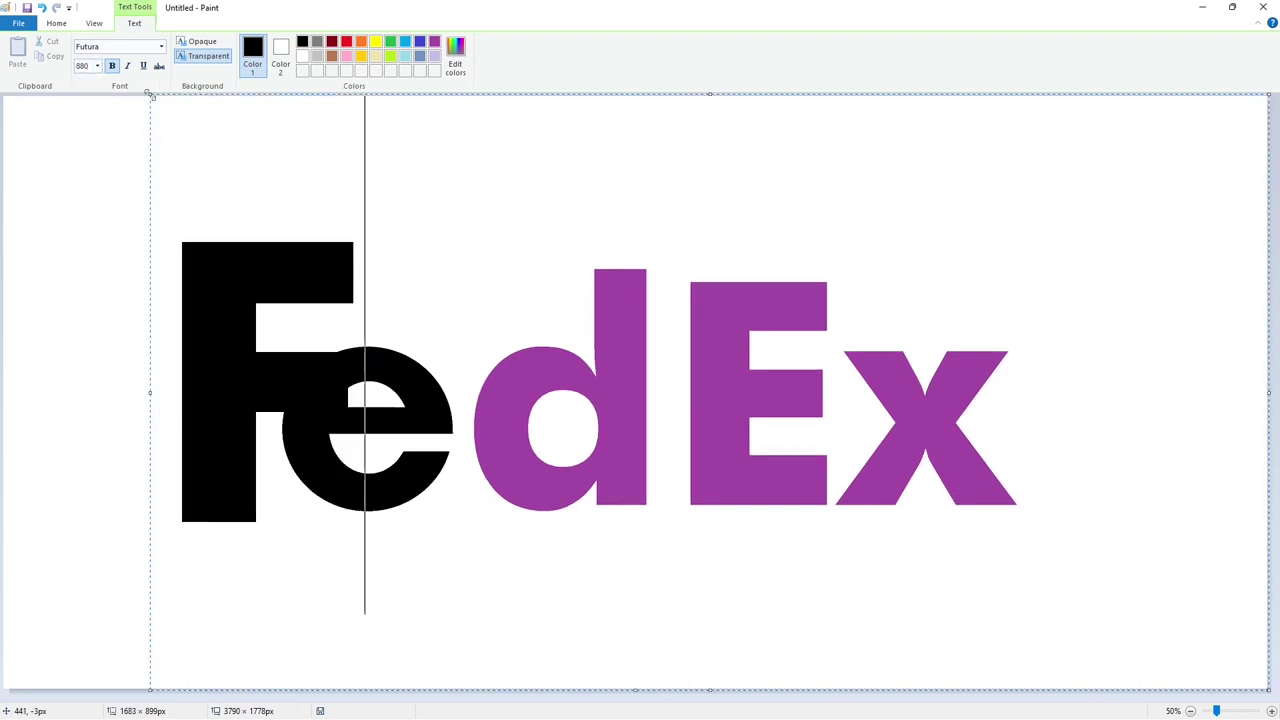
pyautogui.moveTo(150, 95); pyautogui.dragTo(54, 114)
pyautogui.click(27, 166)
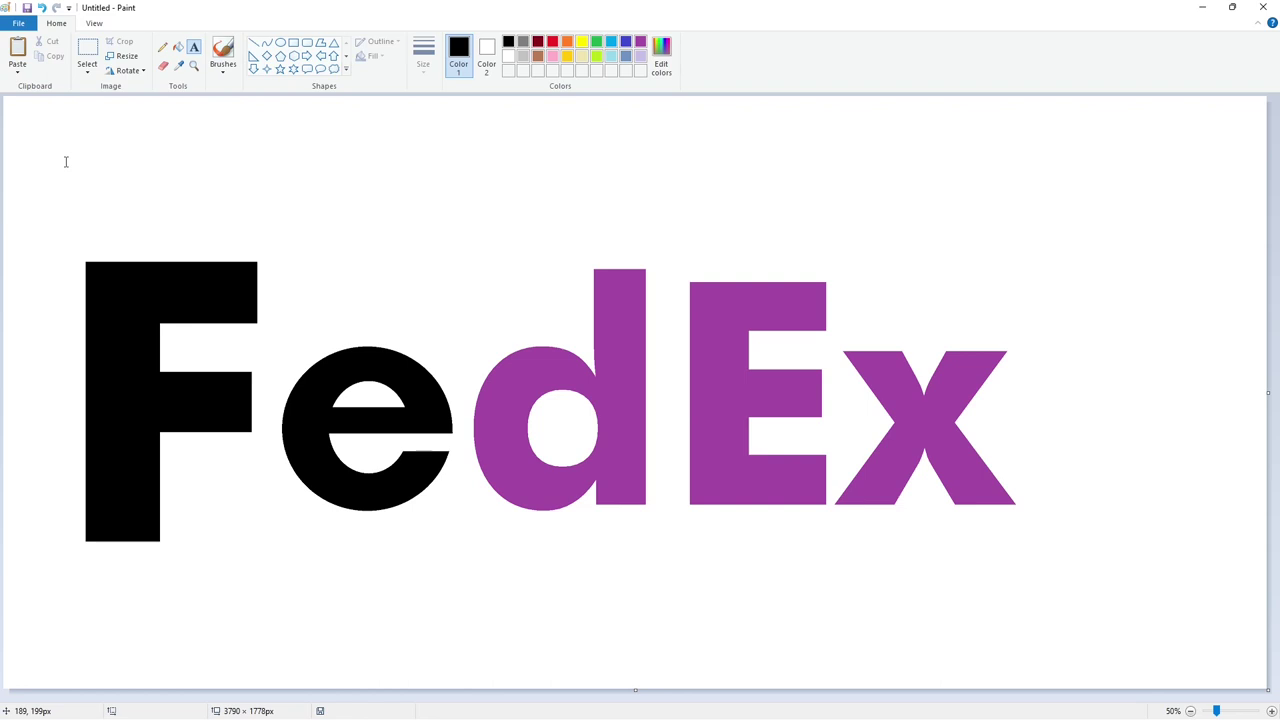
# Copy the black F to the clipboard, then erase it from the canvas by filling it white
pyautogui.click(87, 50)
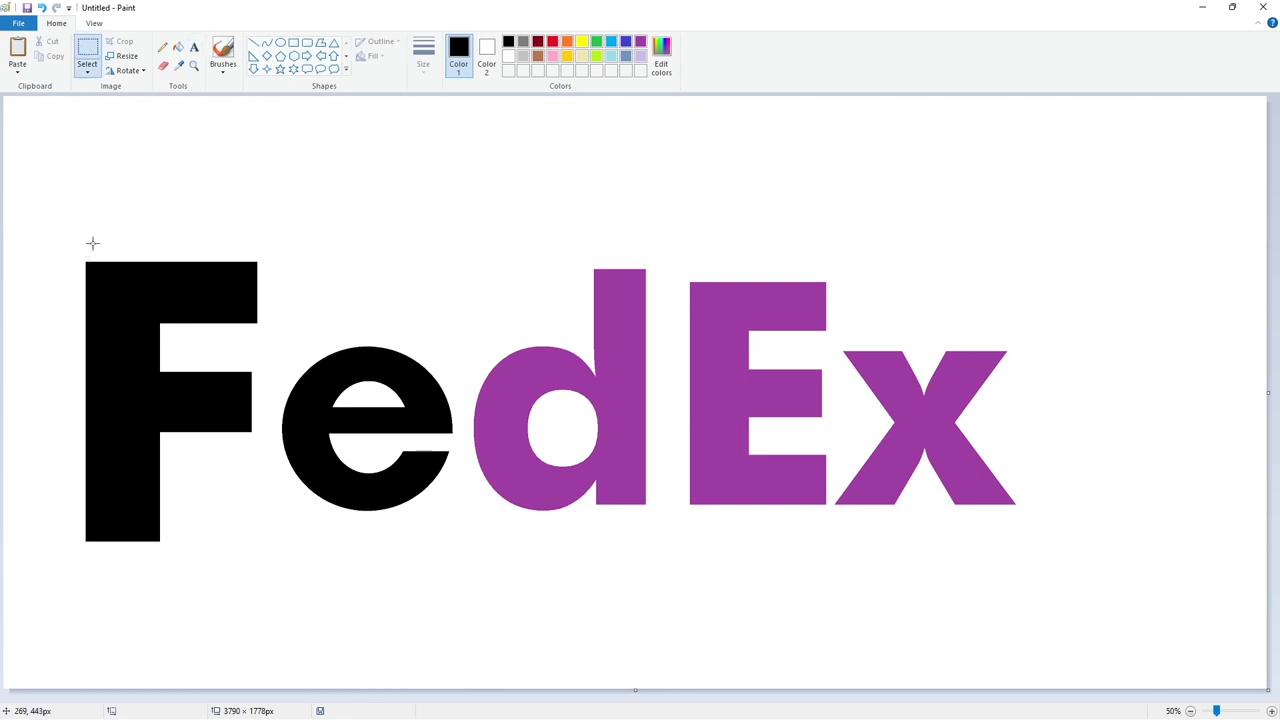
pyautogui.moveTo(50, 199); pyautogui.dragTo(269, 619)
pyautogui.hotkey('ctrl', 'c')
pyautogui.click(178, 47)
pyautogui.click(508, 57)
pyautogui.click(206, 279)
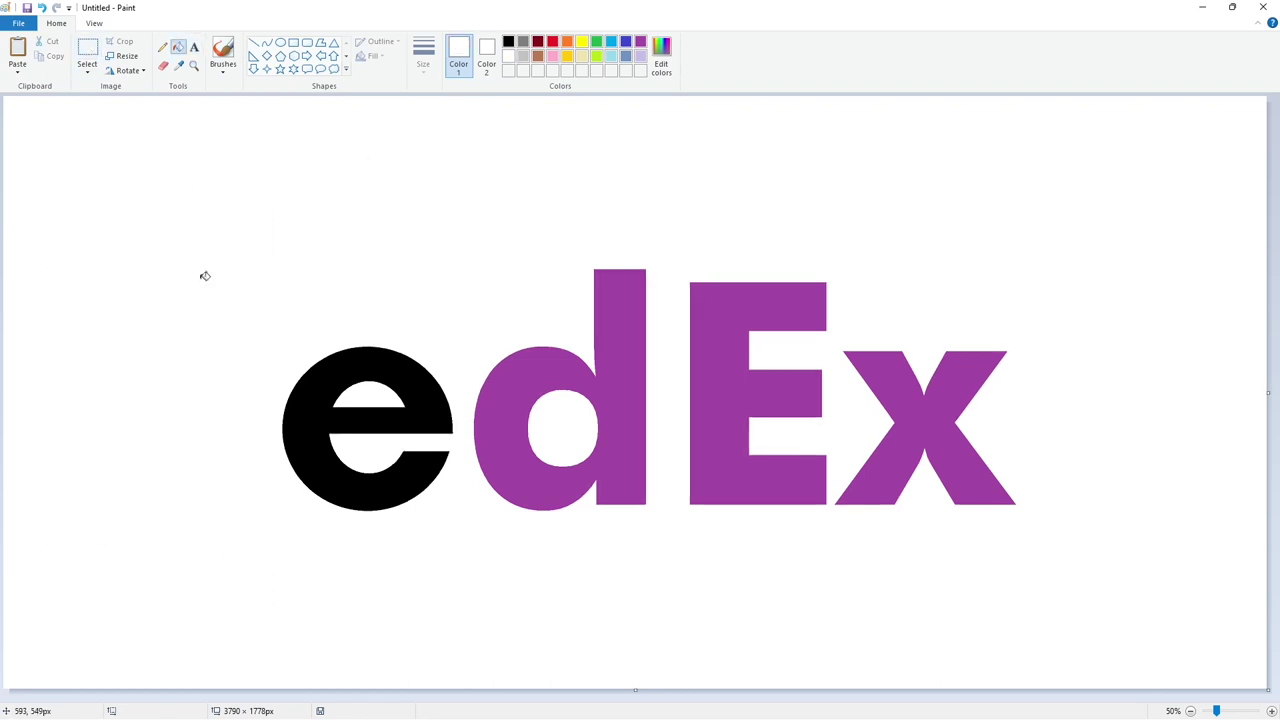
# Paste the copied black F and position it so its middle arm overlaps the e's upper side, with both baselines level
pyautogui.hotkey('ctrl', 'v')
pyautogui.moveTo(73, 320); pyautogui.dragTo(319, 392)
pyautogui.press('Down')
pyautogui.press('Down')
pyautogui.press('Right')
pyautogui.press('Right')
pyautogui.press('Right')
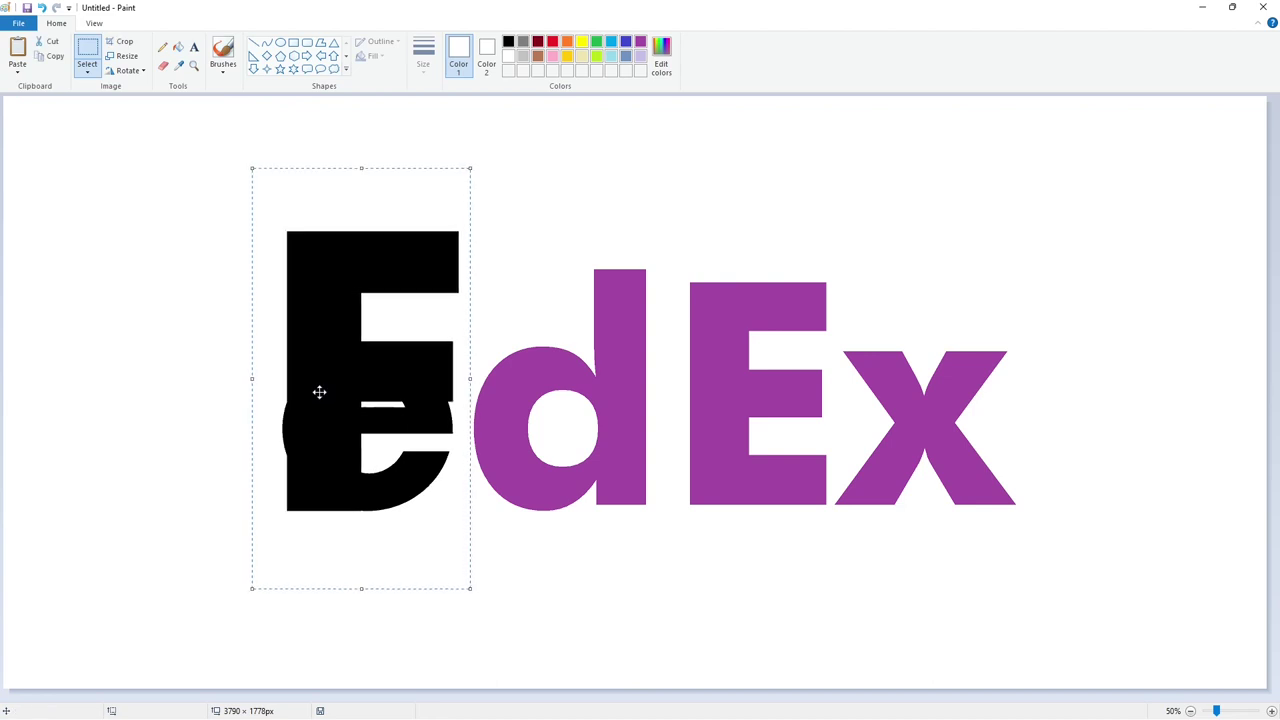
pyautogui.press('Left')
pyautogui.press('Left')
pyautogui.press('Left')
pyautogui.press('Left')
pyautogui.press('Left')
pyautogui.press('Left')
pyautogui.press('Left')
pyautogui.press('Left')
pyautogui.press('Left')
pyautogui.press('Left')
pyautogui.press('Left')
pyautogui.press('Left')
pyautogui.press('Left')
pyautogui.press('Left')
pyautogui.press('Left')
pyautogui.press('Left')
pyautogui.press('Left')
pyautogui.press('Left')
pyautogui.press('Left')
pyautogui.press('Left')
pyautogui.press('Left')
pyautogui.press('Left')
pyautogui.press('Left')
pyautogui.press('Left')
pyautogui.press('Left')
pyautogui.press('Left')
pyautogui.press('Left')
pyautogui.press('Left')
pyautogui.press('Left')
pyautogui.press('Left')
pyautogui.press('Left')
pyautogui.press('Left')
pyautogui.press('Left')
pyautogui.press('Left')
pyautogui.press('Left')
pyautogui.press('Left')
pyautogui.press('Left')
pyautogui.press('Left')
pyautogui.press('Left')
pyautogui.press('Left')
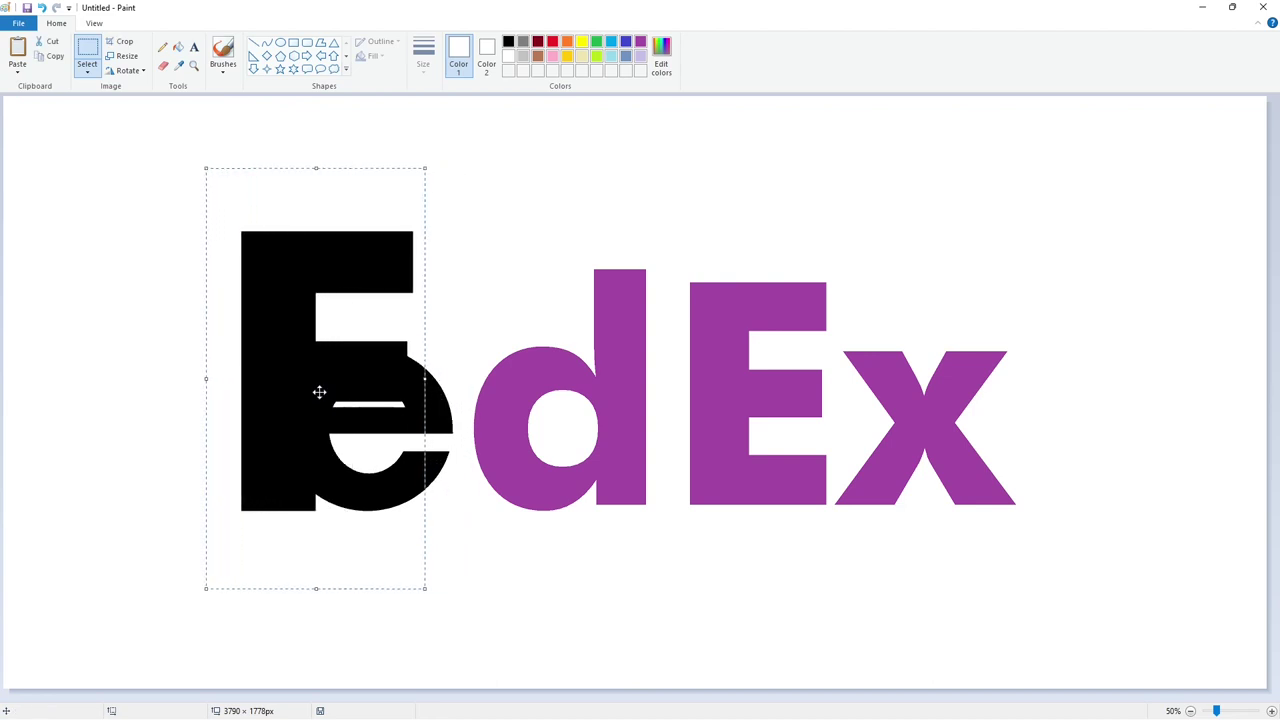
pyautogui.press('Left')
pyautogui.press('Left')
pyautogui.press('Left')
pyautogui.press('Left')
pyautogui.press('Left')
pyautogui.press('Left')
pyautogui.press('Left')
pyautogui.press('Left')
pyautogui.press('Left')
pyautogui.press('Left')
pyautogui.press('Left')
pyautogui.press('Left')
pyautogui.press('Left')
pyautogui.press('Left')
pyautogui.press('Left')
pyautogui.press('Left')
pyautogui.press('Left')
pyautogui.press('Left')
pyautogui.press('Left')
pyautogui.press('Left')
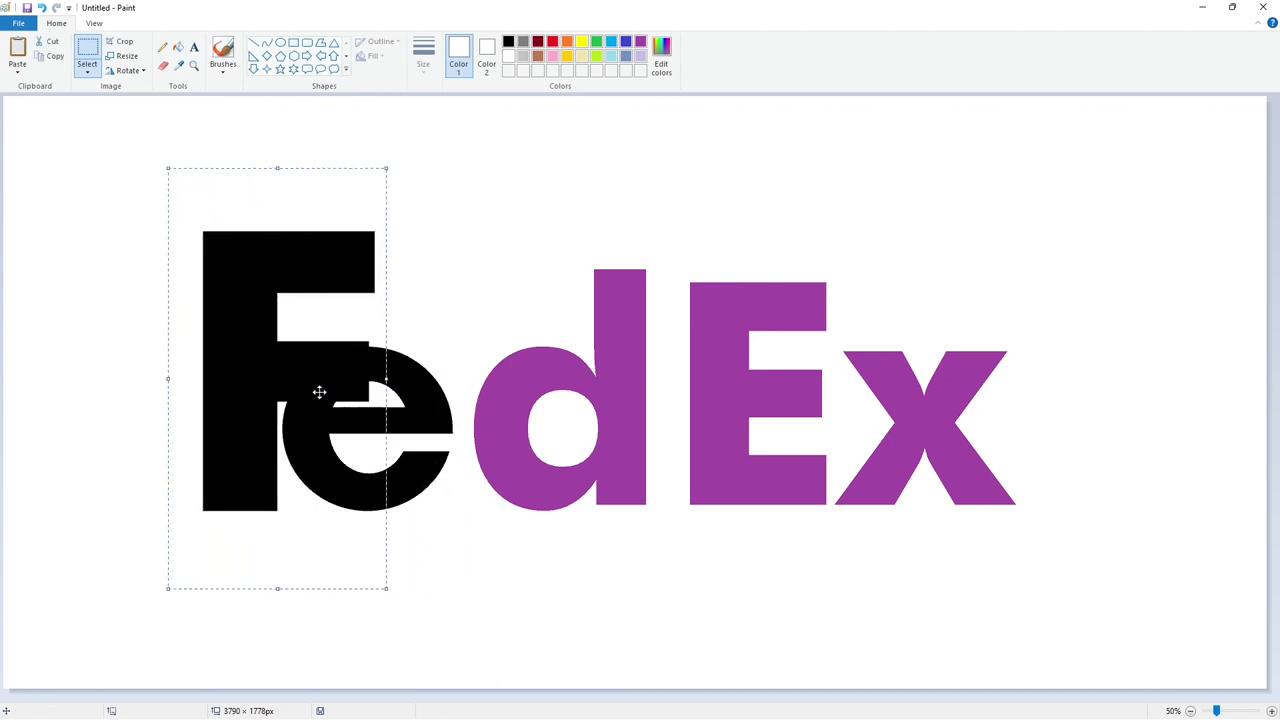
pyautogui.press('Left')
pyautogui.press('Left')
pyautogui.press('Left')
pyautogui.press('Left')
pyautogui.press('Left')
pyautogui.press('Left')
pyautogui.press('Left')
pyautogui.press('Left')
pyautogui.press('Left')
pyautogui.press('Left')
pyautogui.press('Left')
pyautogui.press('Left')
pyautogui.press('Left')
pyautogui.press('Left')
pyautogui.press('Left')
pyautogui.press('Left')
pyautogui.press('Left')
pyautogui.press('Left')
pyautogui.press('Left')
pyautogui.press('Left')
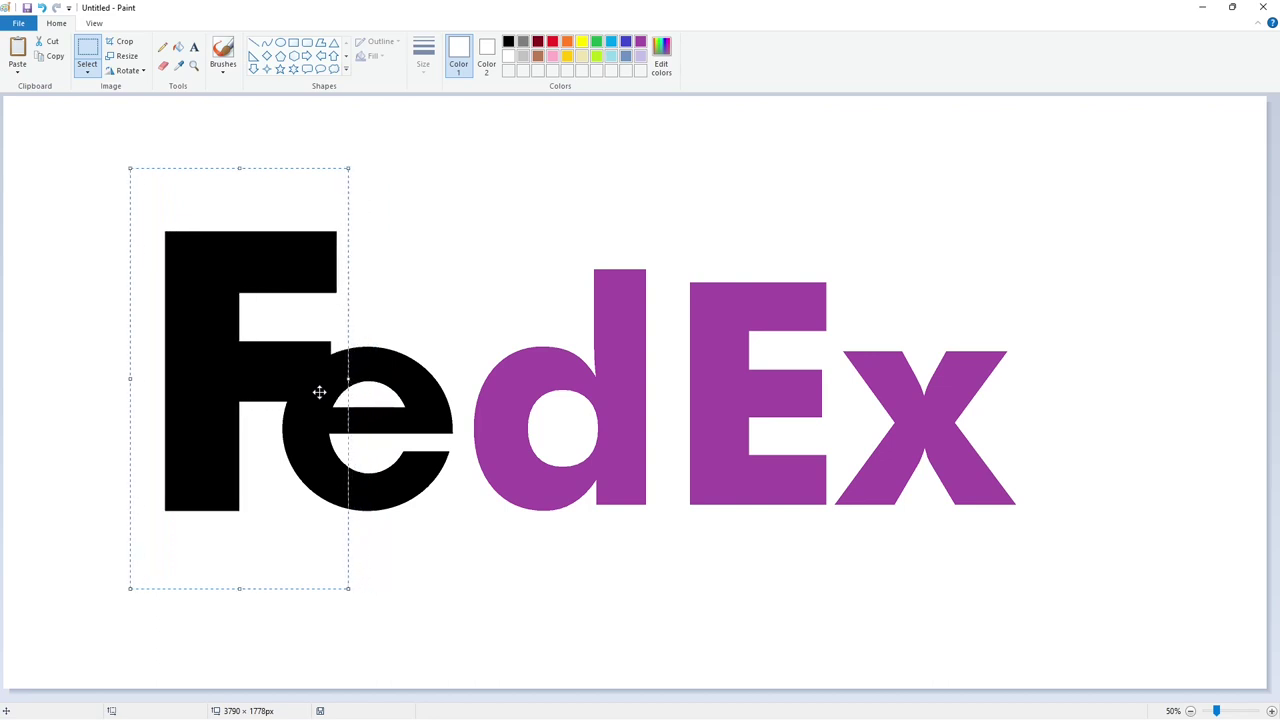
pyautogui.press('Left')
pyautogui.press('Left')
pyautogui.press('Left')
pyautogui.press('Left')
pyautogui.press('Left')
pyautogui.press('Left')
pyautogui.press('Left')
pyautogui.press('Left')
pyautogui.press('Left')
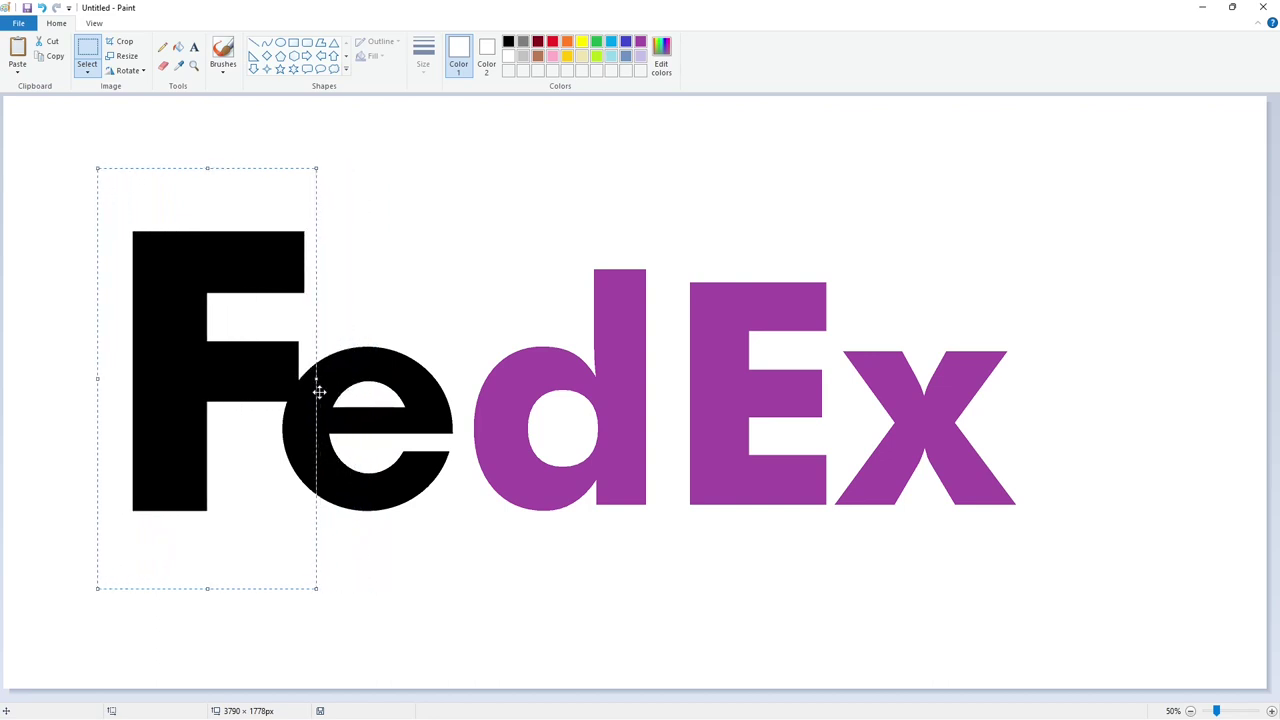
pyautogui.click(277, 114)
# Trim the F's outer stem edge, top edge and middle arm with solid white rectangles
pyautogui.click(293, 42)
pyautogui.click(373, 56)
pyautogui.click(388, 91)
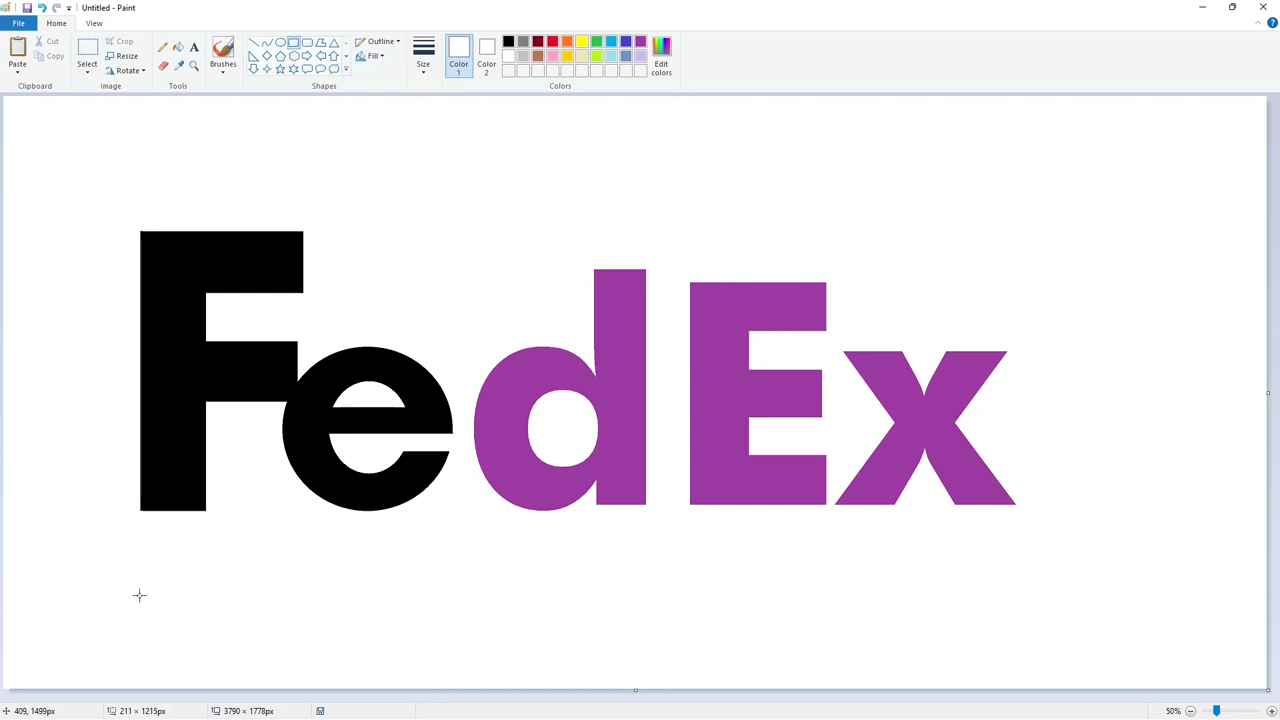
pyautogui.moveTo(108, 174); pyautogui.dragTo(419, 238)
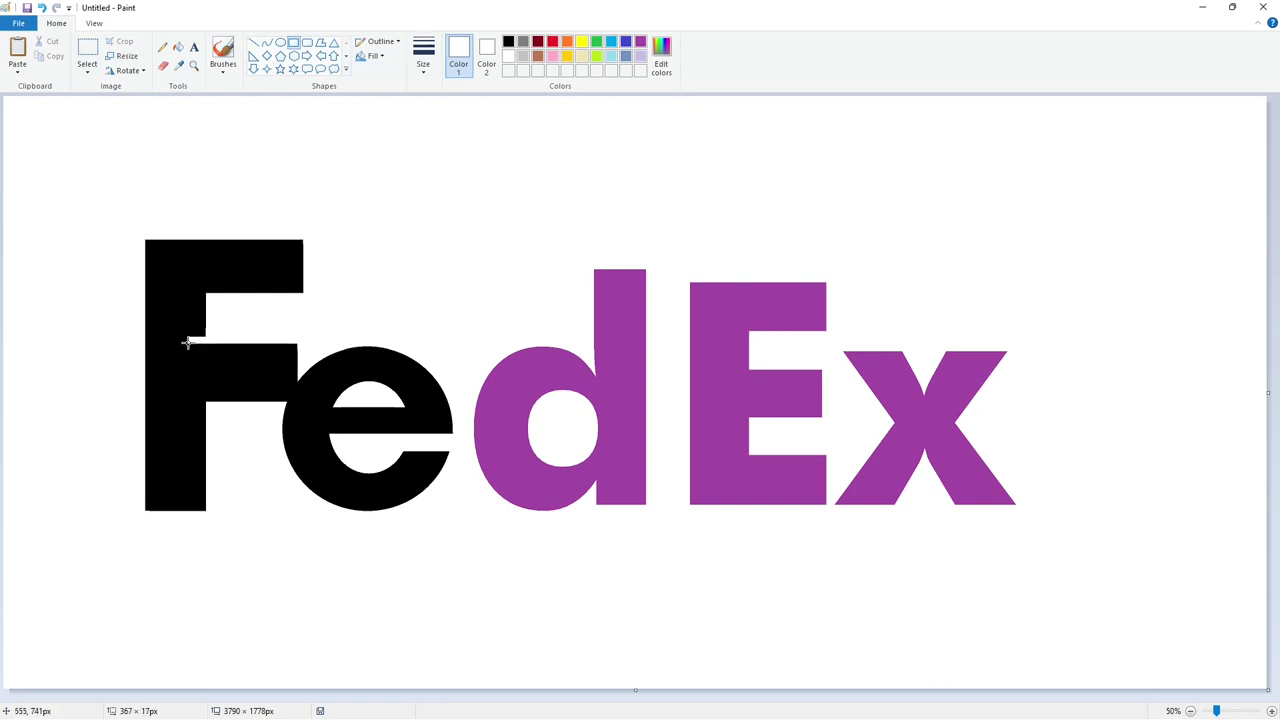
pyautogui.hotkey('ctrl', 'z')
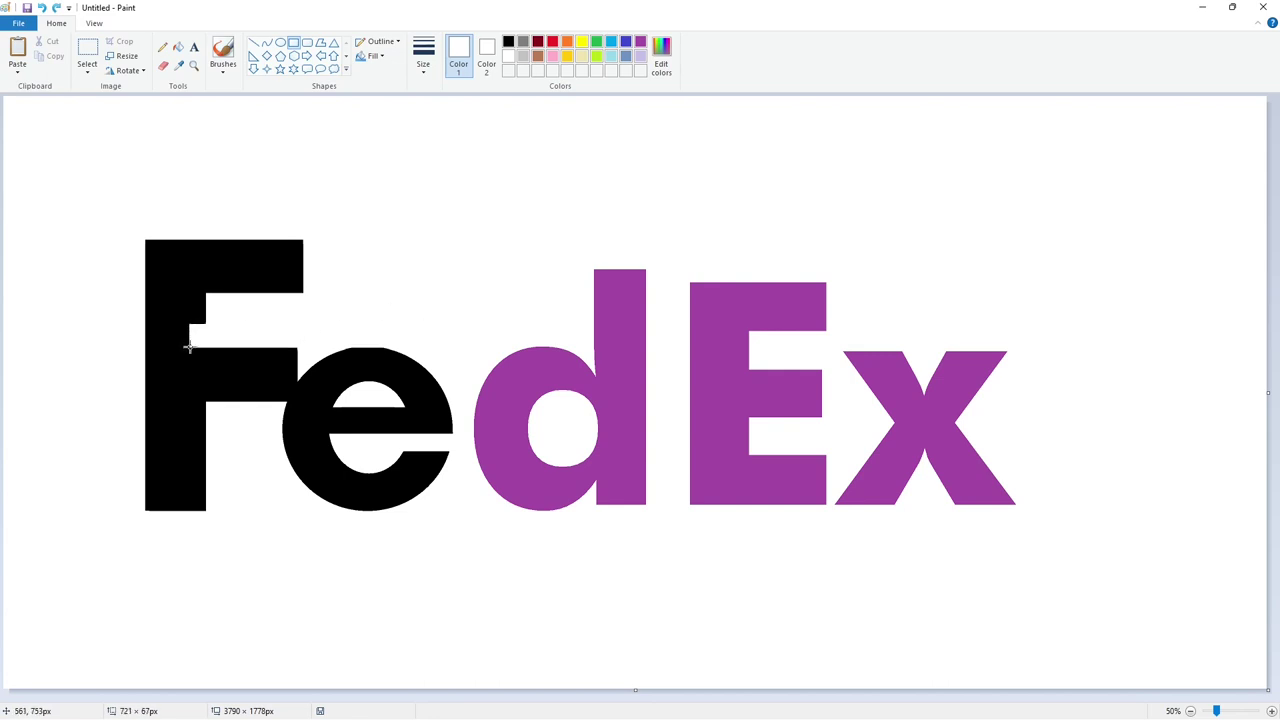
# Close off the notch cut into the F's stem and fill it with black
pyautogui.click(508, 316)
pyautogui.scroll(1, 508, 316)
pyautogui.scroll(-3, 508, 316)
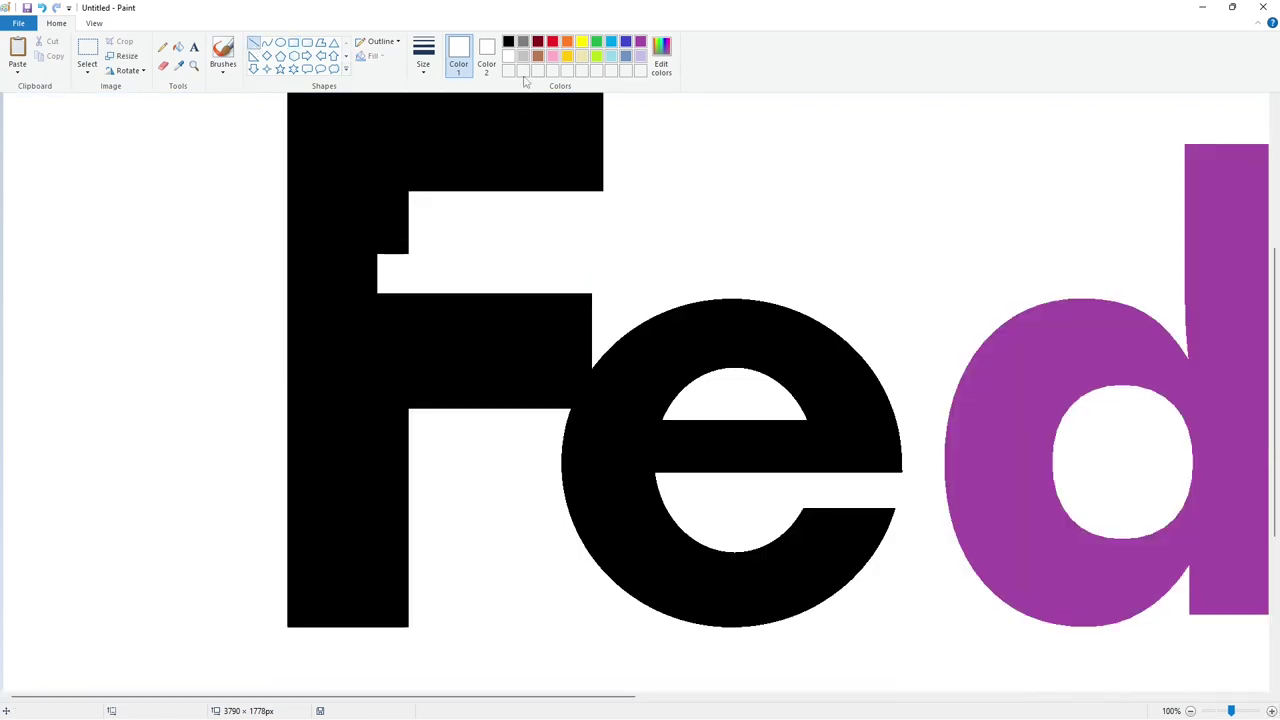
pyautogui.click(178, 46)
pyautogui.click(391, 273)
pyautogui.keyDown('ctrl'); pyautogui.scroll(-1, 925, 548); pyautogui.keyUp('ctrl')
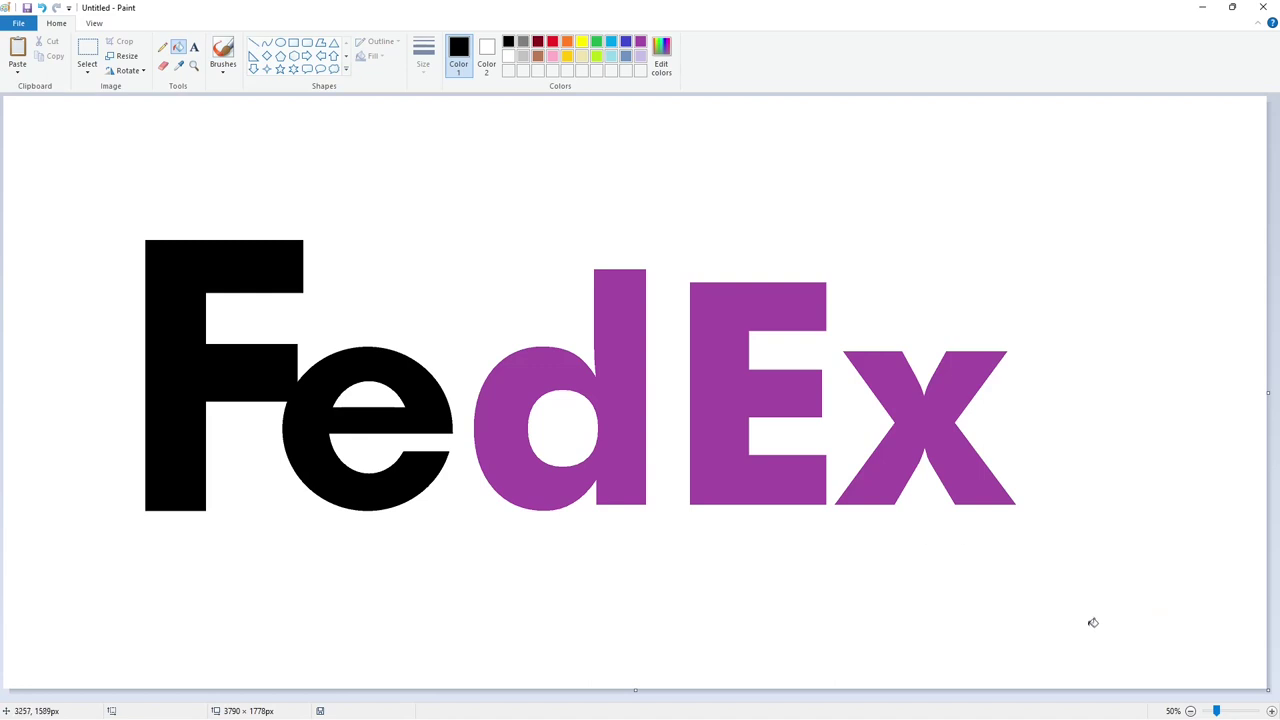
# Draw an unfilled black ellipse over the bowl of the purple d
pyautogui.click(1271, 711)
pyautogui.scroll(-3, 1117, 663)
pyautogui.moveTo(500, 697); pyautogui.dragTo(807, 697)
pyautogui.click(280, 43)
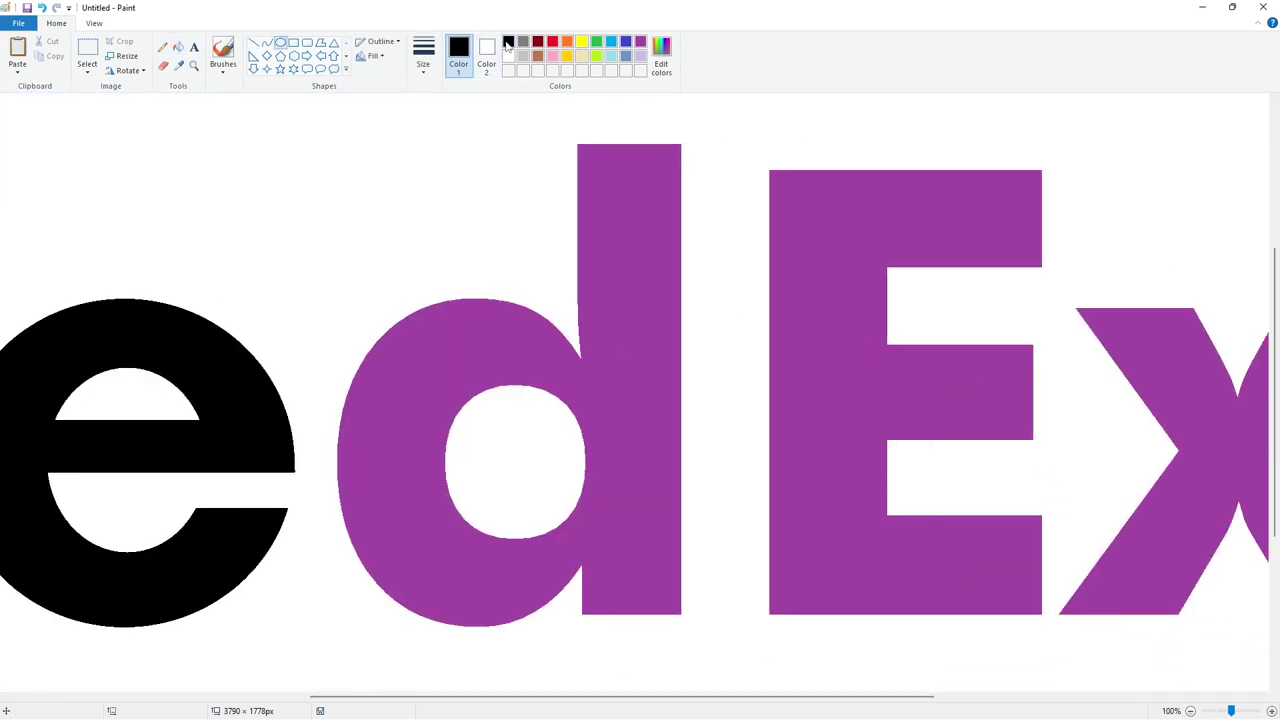
pyautogui.moveTo(376, 350); pyautogui.dragTo(627, 599)
pyautogui.click(377, 58)
pyautogui.click(385, 72)
# Move and stretch the ellipse into a near-circle about 488 px high, matching the d's bowl height and outer edge
pyautogui.moveTo(502, 424); pyautogui.dragTo(477, 374)
pyautogui.moveTo(476, 549); pyautogui.dragTo(496, 624)
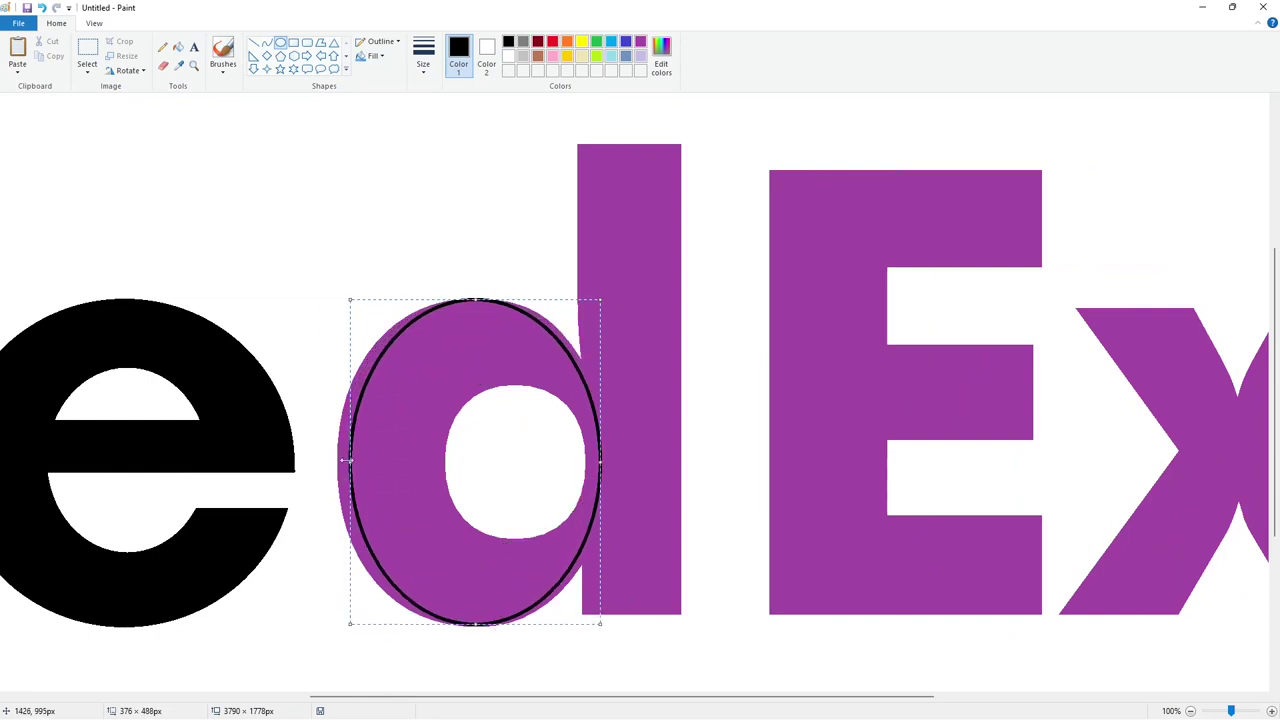
pyautogui.moveTo(349, 461); pyautogui.dragTo(311, 465)
pyautogui.moveTo(600, 462); pyautogui.dragTo(650, 468)
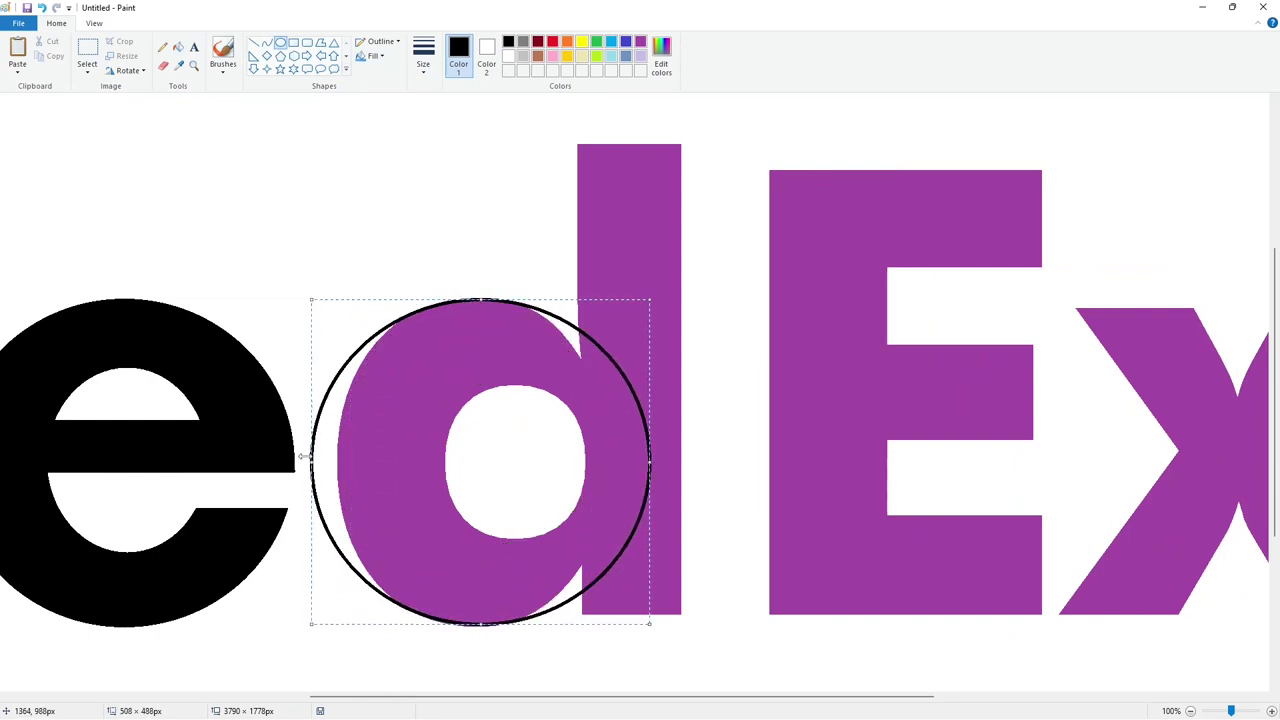
pyautogui.moveTo(302, 456); pyautogui.dragTo(331, 466)
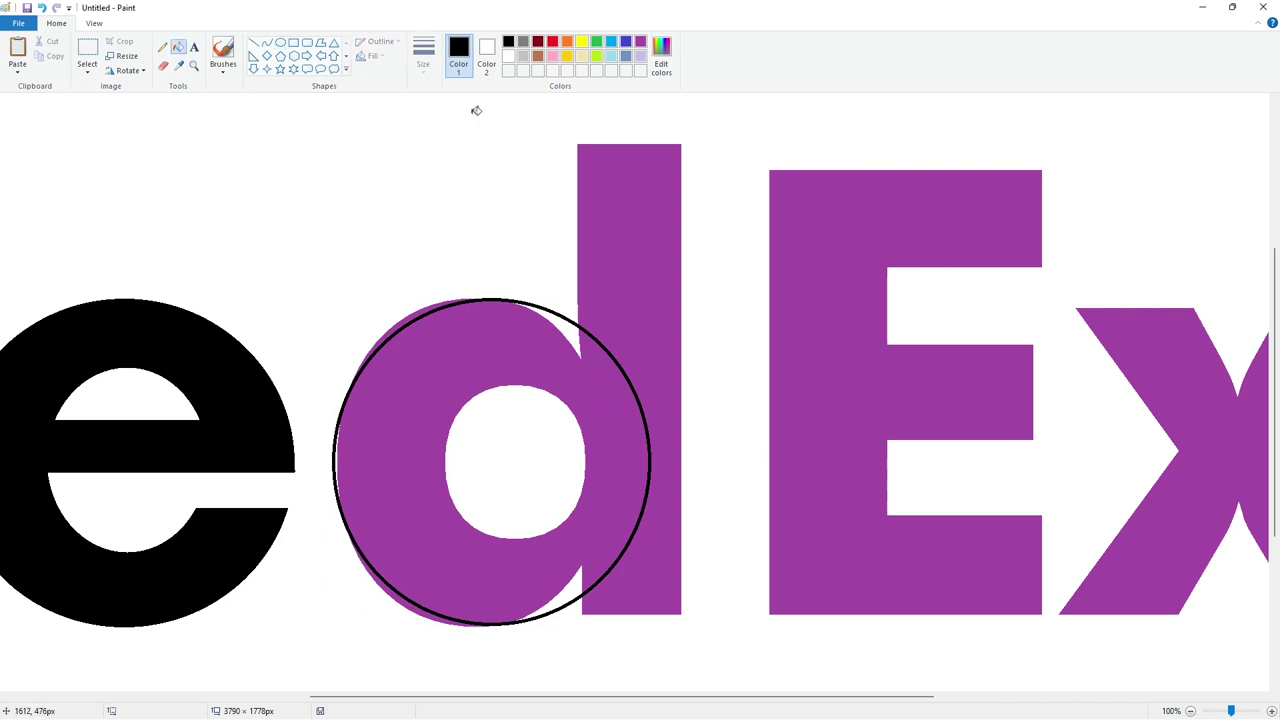
# Fill the d's stem, bowl and counter with black, and fill the E black
pyautogui.click(629, 294)
pyautogui.click(523, 402)
pyautogui.click(407, 514)
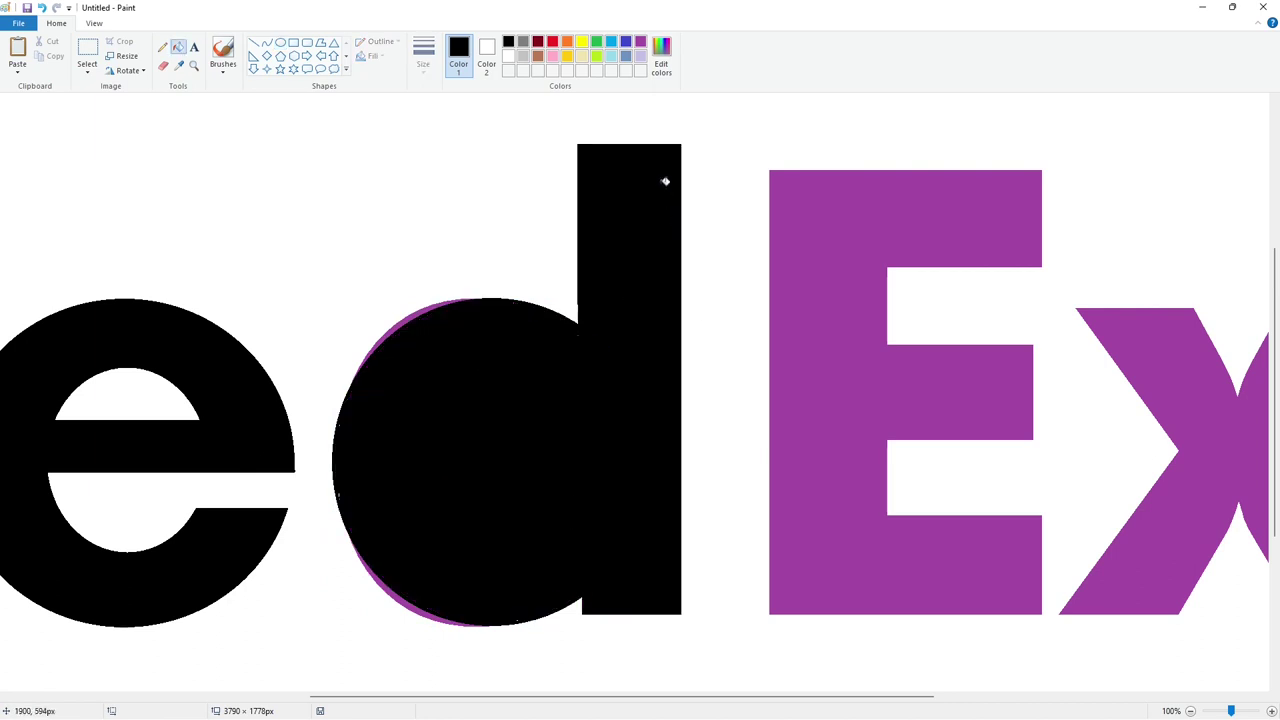
pyautogui.click(844, 237)
# Fill the background with purple to absorb the slivers around the d, and fill the d white
pyautogui.click(742, 230)
pyautogui.click(508, 56)
pyautogui.click(489, 375)
# Fill the d with black and the purple background with white
pyautogui.click(508, 41)
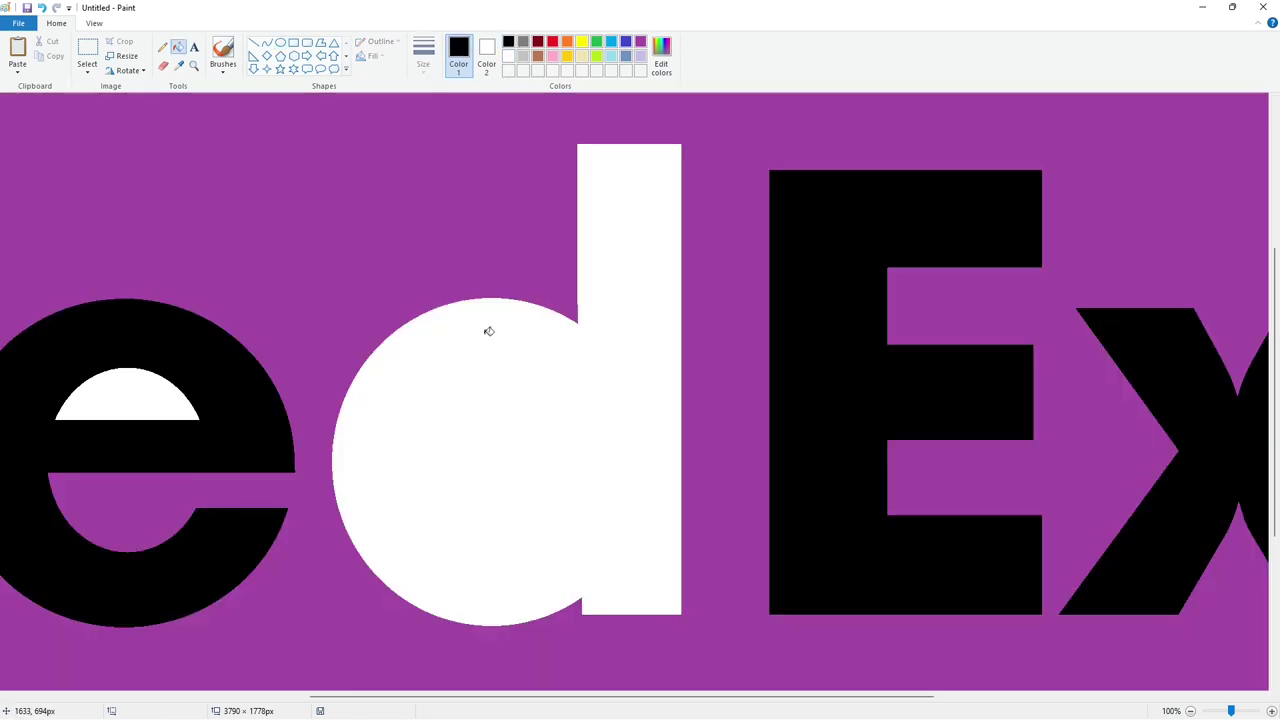
pyautogui.click(488, 330)
pyautogui.click(508, 56)
pyautogui.click(468, 214)
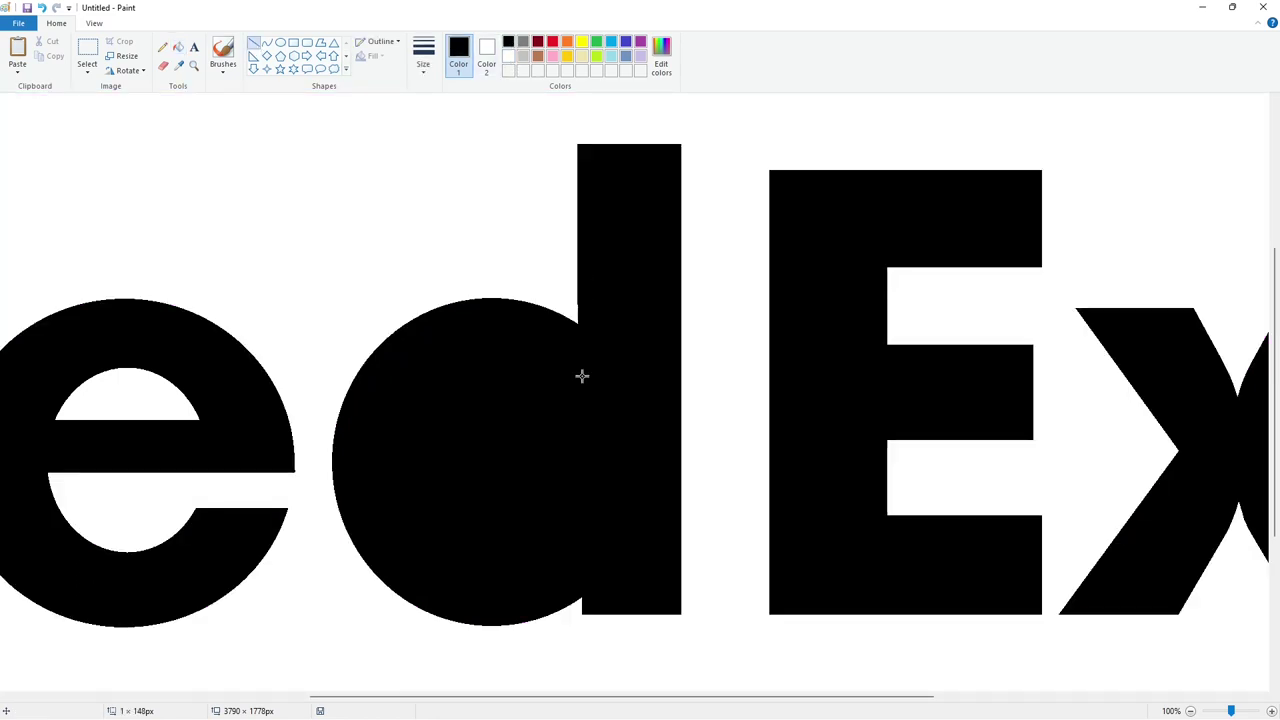
# Draw a solid white ellipse of about 213 × 246 px inside the d's bowl as its counter
pyautogui.click(508, 56)
pyautogui.moveTo(447, 394)
pyautogui.mouseDown()
pyautogui.moveTo(582, 548)
pyautogui.moveTo(563, 556)
pyautogui.moveTo(598, 549)
pyautogui.mouseUp()
pyautogui.hotkey('ctrl', 'z')
pyautogui.click(373, 56)
pyautogui.click(385, 88)
pyautogui.moveTo(576, 481); pyautogui.dragTo(547, 474)
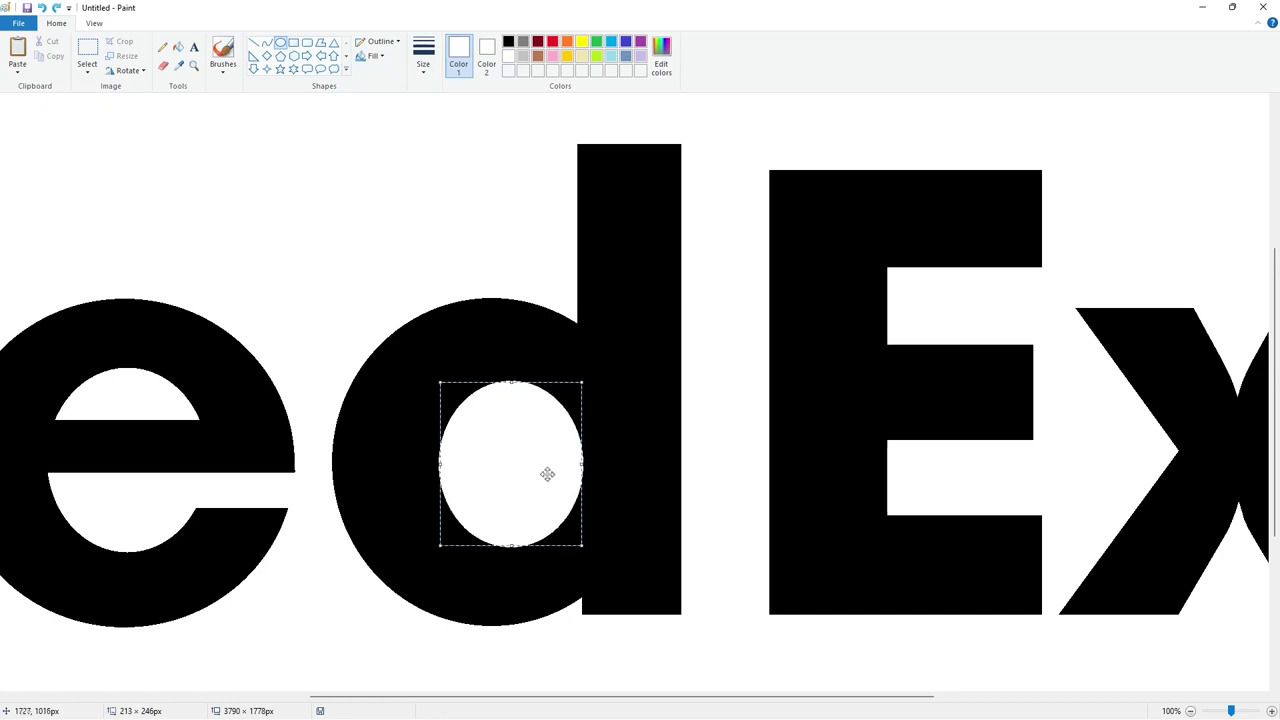
# Stretch the white counter ellipse slightly downward, adjust its outer side, and commit the shape
pyautogui.moveTo(511, 546); pyautogui.dragTo(511, 558)
pyautogui.moveTo(440, 471); pyautogui.dragTo(489, 470)
pyautogui.click(818, 607)
pyautogui.scroll(-1, 675, 361)
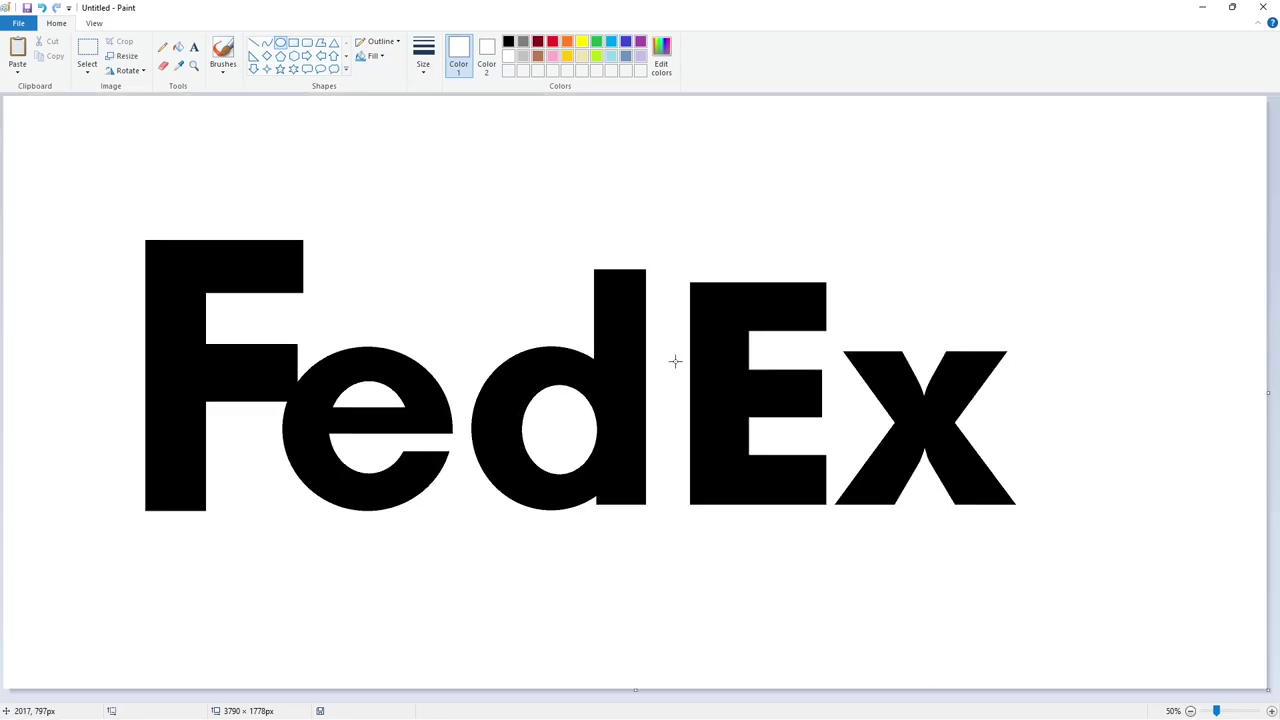
# Draw another ellipse in the d's counter, stretch it to slim the opening slightly, and leave the inside filled white
pyautogui.scroll(1, 653, 418)
pyautogui.click(508, 41)
pyautogui.moveTo(589, 400); pyautogui.dragTo(698, 555)
pyautogui.moveTo(669, 490); pyautogui.dragTo(666, 465)
pyautogui.moveTo(640, 531); pyautogui.dragTo(651, 552)
pyautogui.moveTo(695, 463); pyautogui.dragTo(716, 464)
pyautogui.moveTo(586, 463)
pyautogui.mouseDown()
pyautogui.moveTo(588, 480)
pyautogui.moveTo(571, 477)
pyautogui.mouseUp()
pyautogui.click(178, 52)
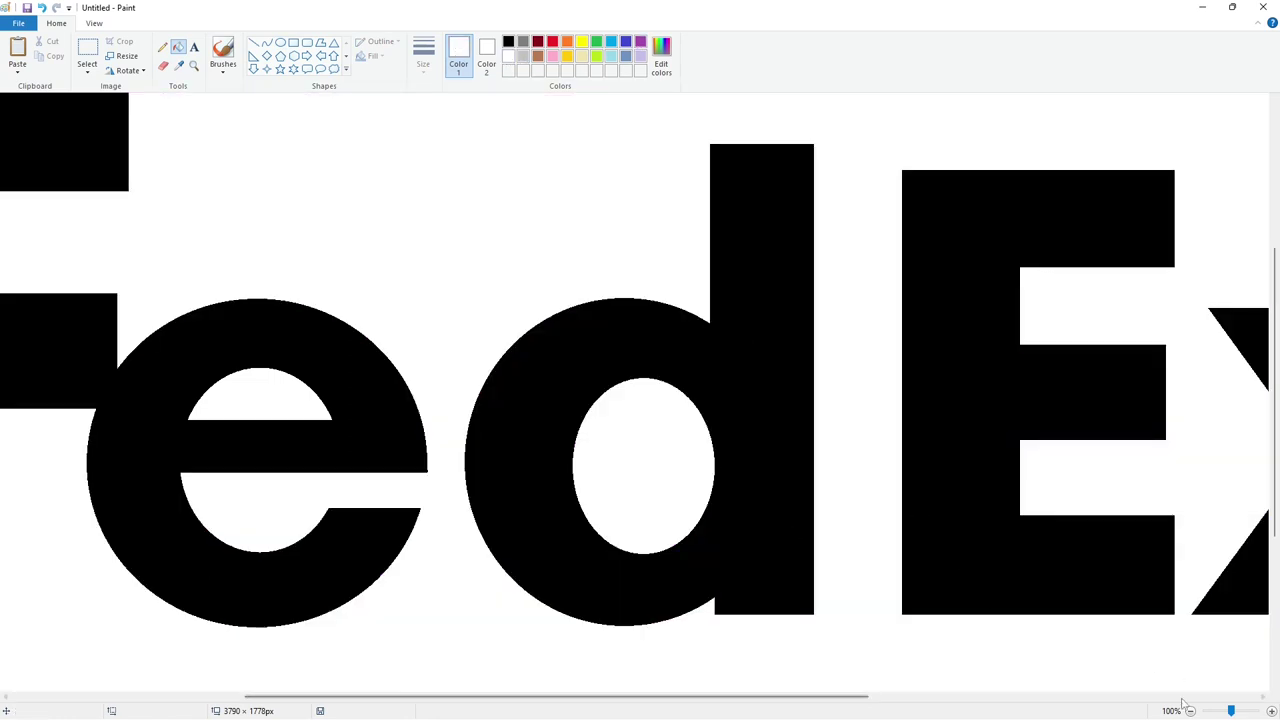
# Select the black d, then erase it from the canvas by filling it white
pyautogui.click(1190, 710)
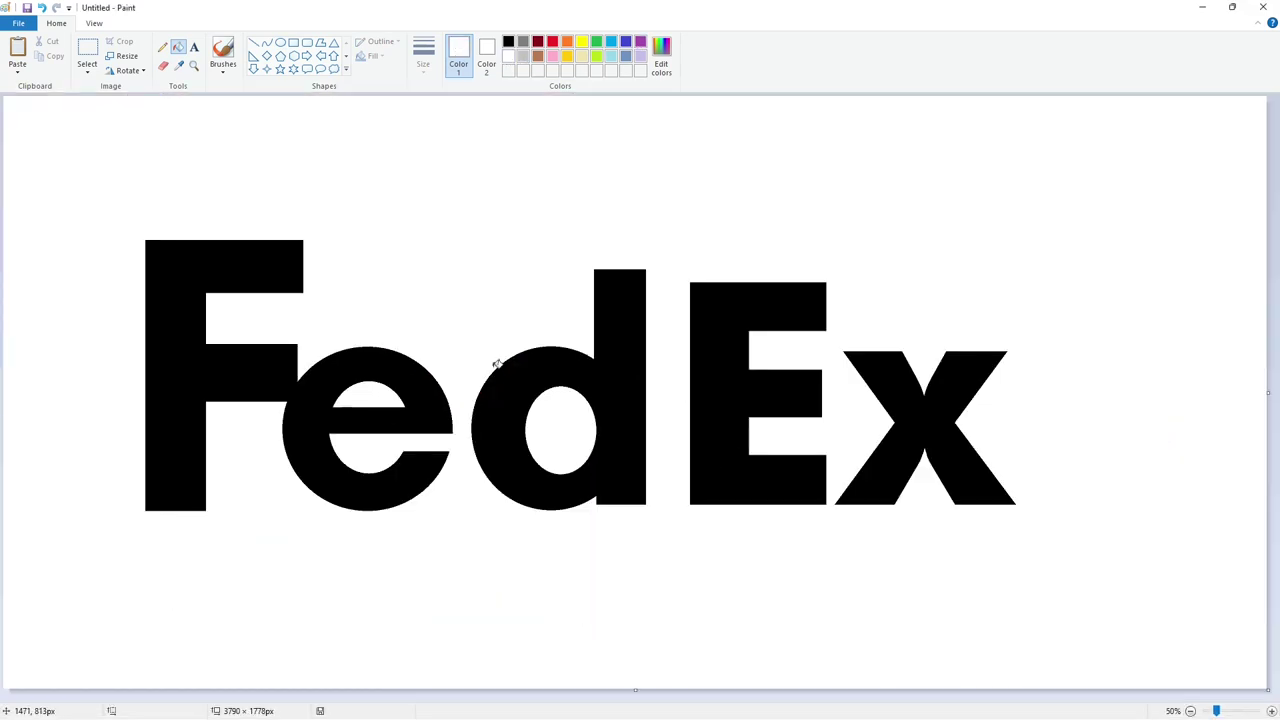
pyautogui.click(93, 50)
pyautogui.moveTo(670, 215); pyautogui.dragTo(616, 488)
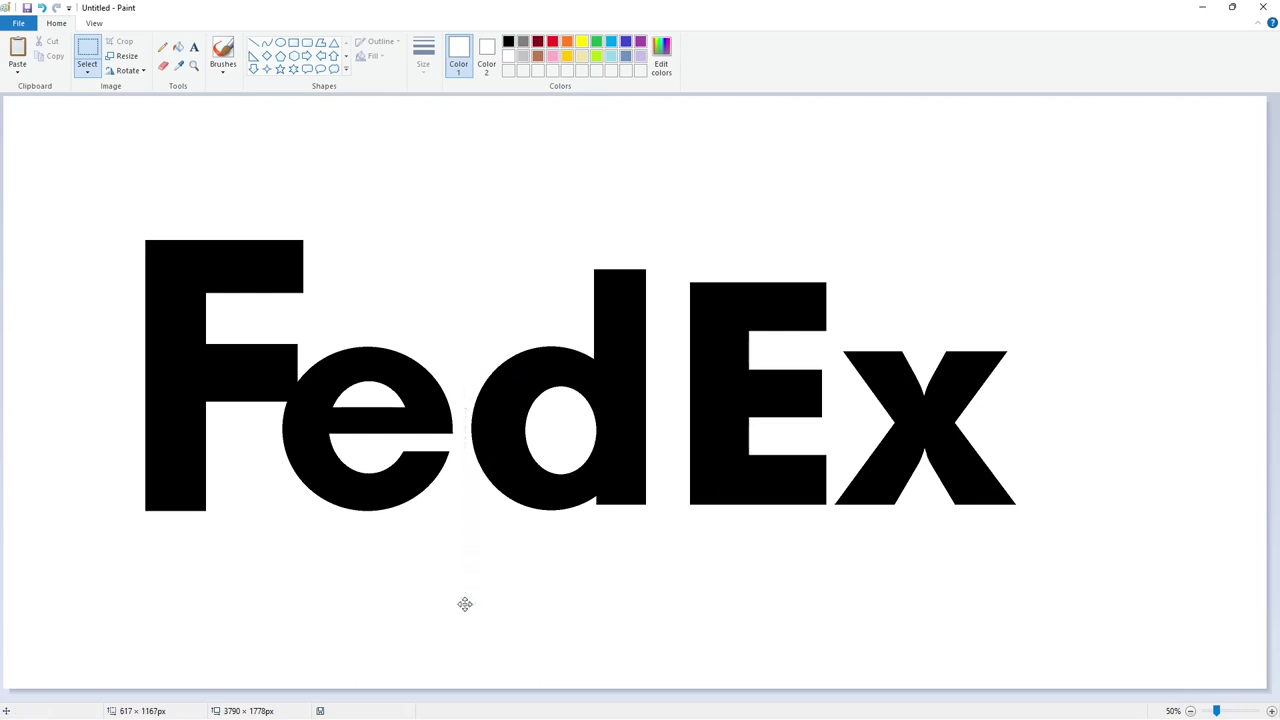
pyautogui.click(178, 47)
pyautogui.click(612, 345)
# Draw a horizontal purple guide line about 1774 px long just below the F and e as the baseline
pyautogui.click(1225, 709)
pyautogui.moveTo(840, 698); pyautogui.dragTo(635, 699)
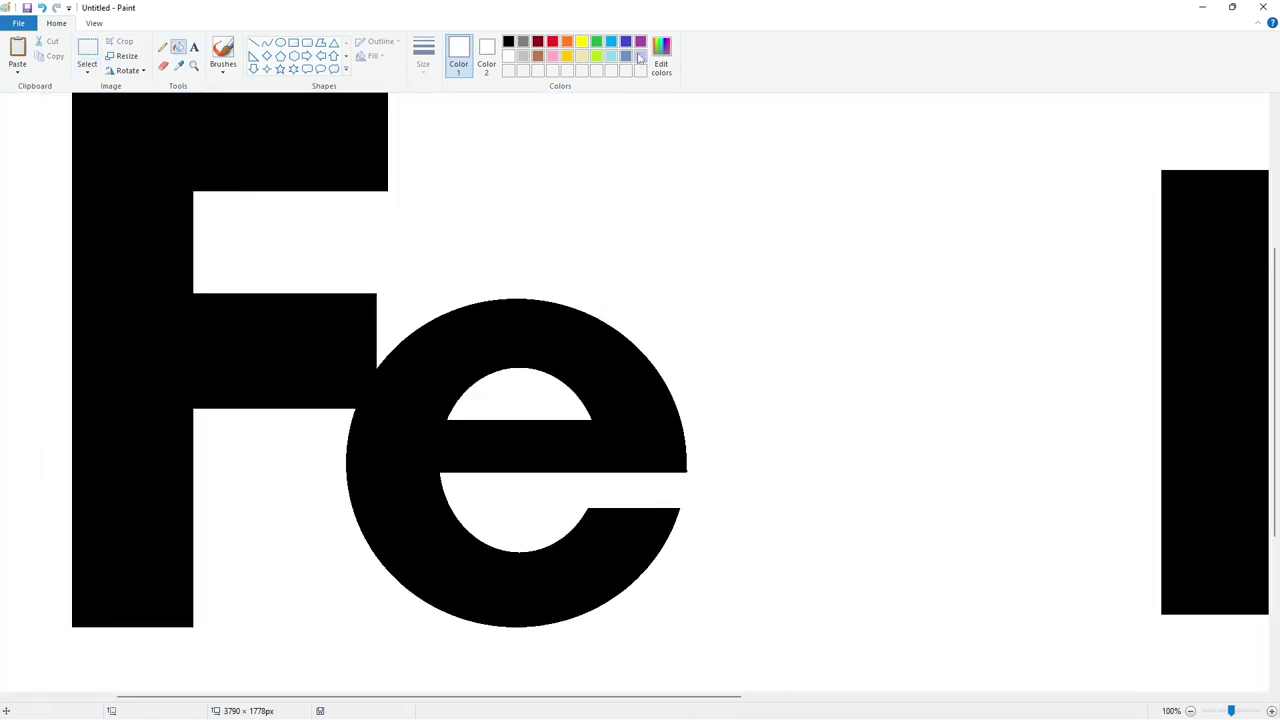
pyautogui.click(253, 45)
pyautogui.moveTo(40, 640); pyautogui.dragTo(1223, 640)
pyautogui.press('Up')
pyautogui.press('Up')
pyautogui.press('Up')
pyautogui.press('Up')
pyautogui.press('Up')
pyautogui.press('Up')
pyautogui.press('Up')
pyautogui.press('Up')
pyautogui.press('Up')
pyautogui.press('Up')
pyautogui.press('Up')
pyautogui.press('Up')
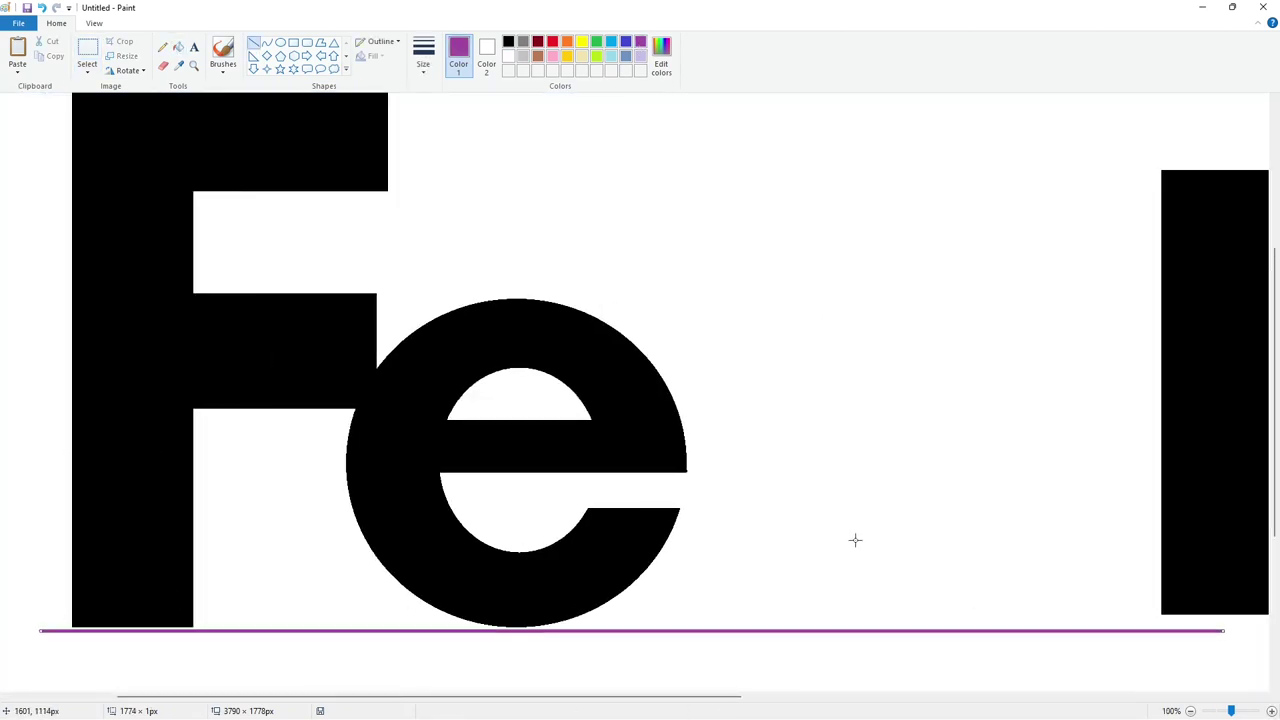
# Paste the black d and place it against the e, with its stem standing on the purple guide line
pyautogui.hotkey('ctrl', 'v')
pyautogui.moveTo(186, 476); pyautogui.dragTo(858, 426)
pyautogui.press('Left')
pyautogui.press('Left')
pyautogui.press('Left')
pyautogui.press('Left')
pyautogui.press('Left')
pyautogui.press('Left')
pyautogui.press('Left')
pyautogui.press('Left')
pyautogui.press('Left')
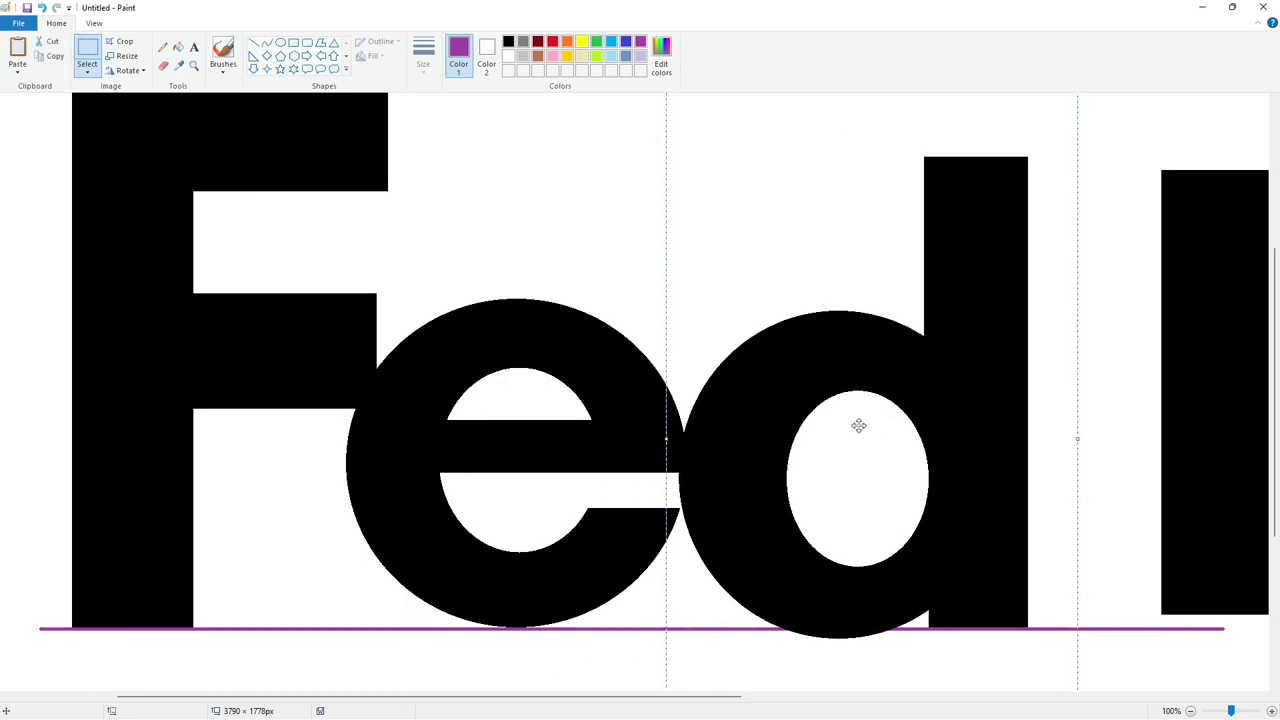
pyautogui.click(408, 433)
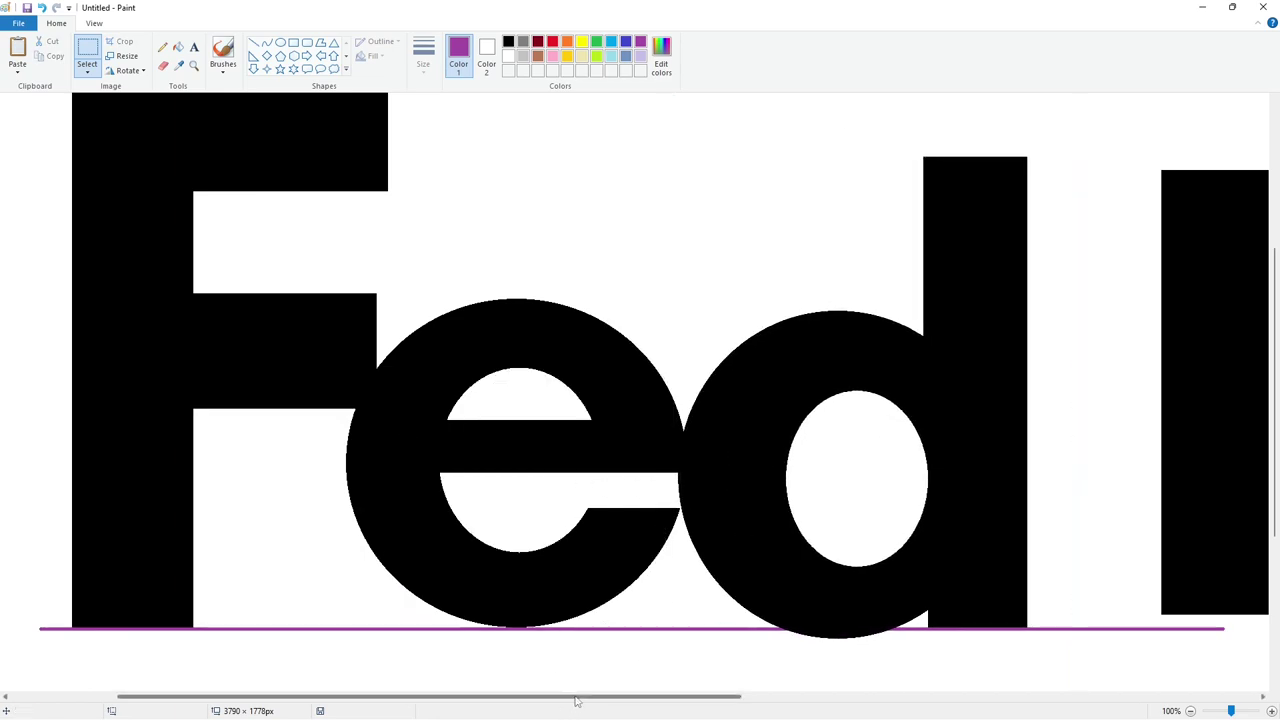
# Erase the black E between the d and x by filling it white
pyautogui.moveTo(567, 695); pyautogui.dragTo(747, 695)
pyautogui.click(1190, 711)
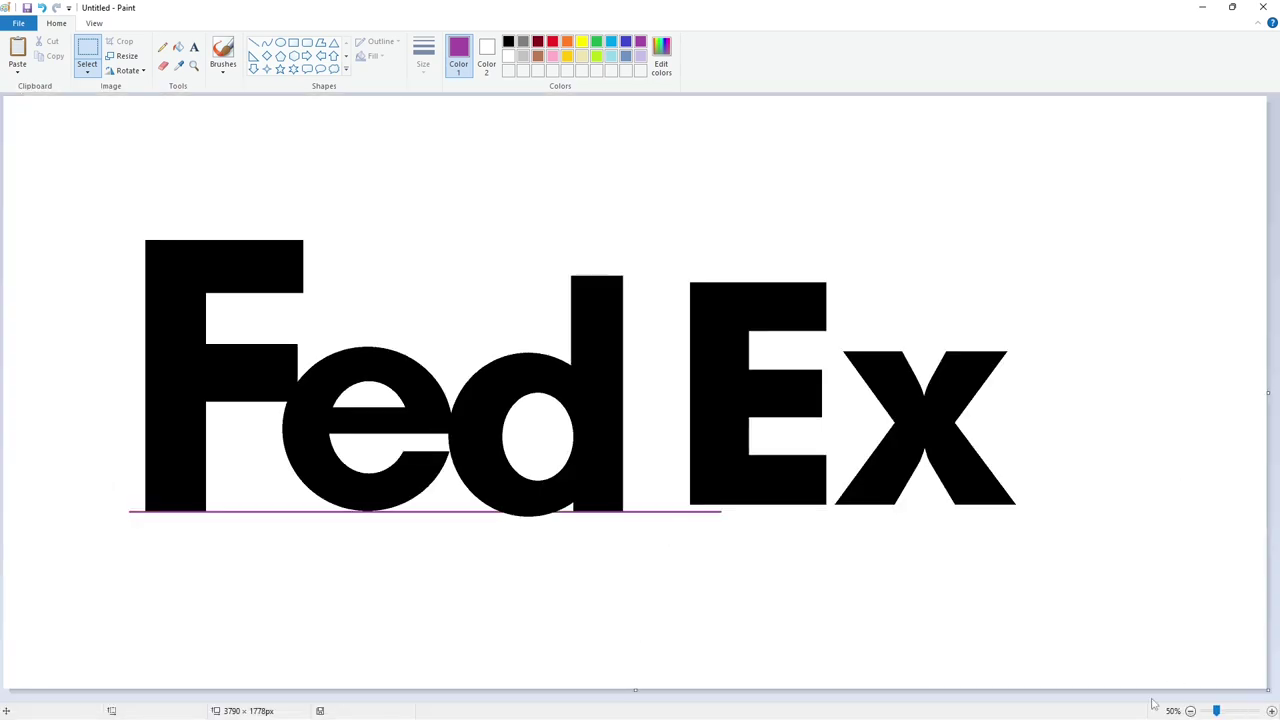
pyautogui.click(178, 48)
pyautogui.click(508, 56)
pyautogui.click(704, 288)
# Add a bold black Futura E at size 880 on the empty canvas beyond the x
pyautogui.click(194, 48)
pyautogui.click(508, 41)
pyautogui.click(682, 391)
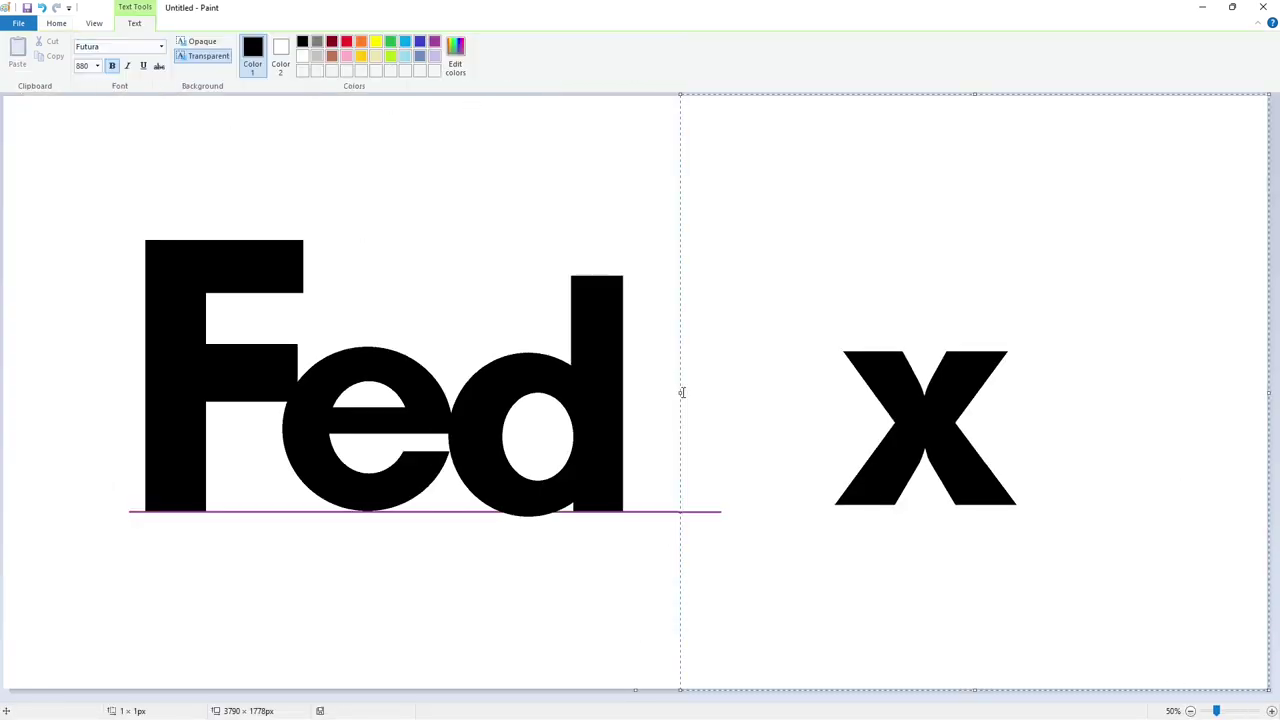
pyautogui.write('E')
pyautogui.moveTo(680, 94)
pyautogui.mouseDown()
pyautogui.moveTo(621, 187)
pyautogui.moveTo(1023, 190)
pyautogui.mouseUp()
pyautogui.click(926, 211)
# Copy the new E, try the duplicate near the F, and delete the duplicate
pyautogui.click(87, 48)
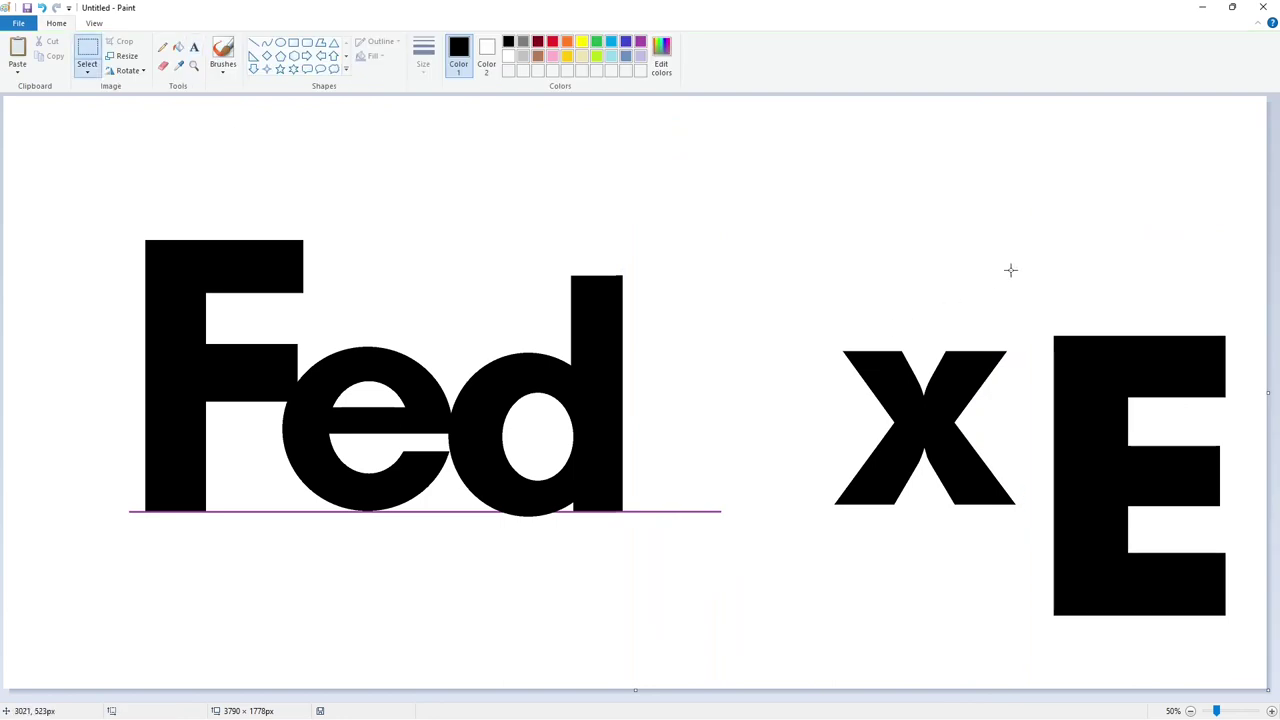
pyautogui.moveTo(1018, 271); pyautogui.dragTo(1251, 665)
pyautogui.hotkey('ctrl', 'c')
pyautogui.hotkey('ctrl', 'v')
pyautogui.moveTo(90, 283); pyautogui.dragTo(105, 353)
pyautogui.press('Delete')
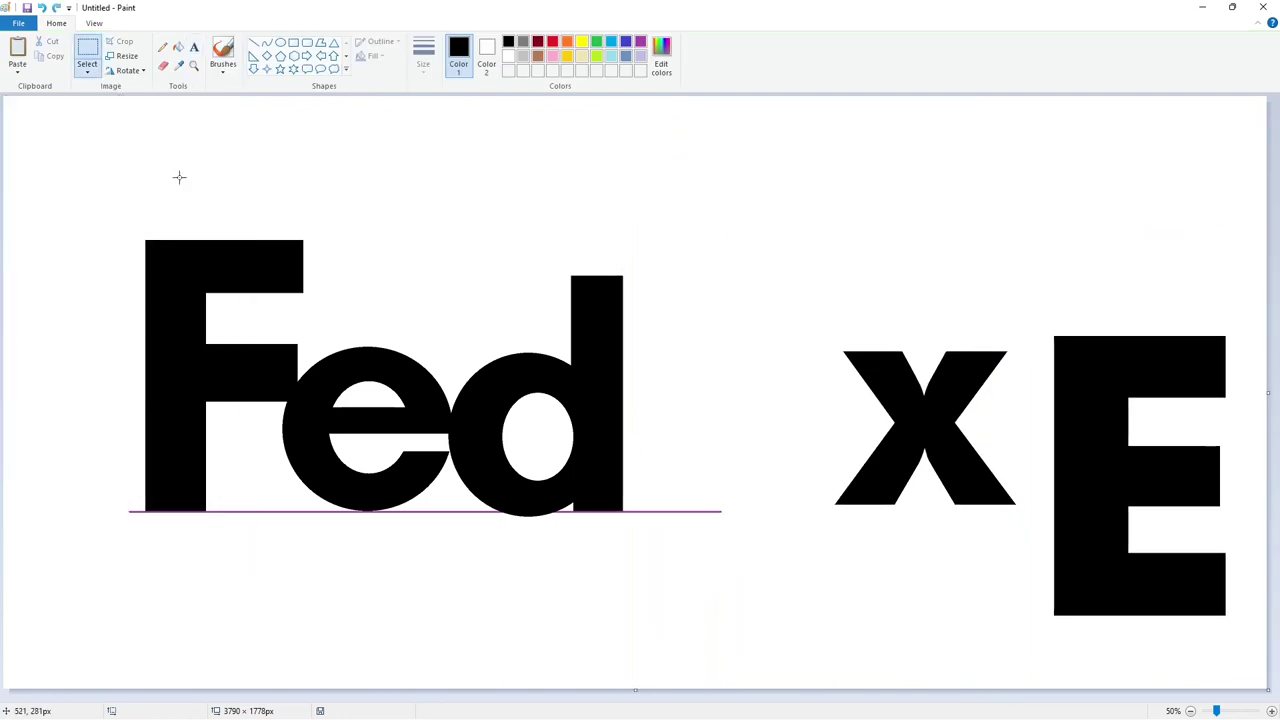
# Undo the size 880 E beyond the x
pyautogui.click(194, 48)
pyautogui.click(731, 427)
pyautogui.hotkey('ctrl', 'z')
# Add another black Futura E beyond the x and set its font size to 840
pyautogui.click(194, 47)
pyautogui.click(1025, 480)
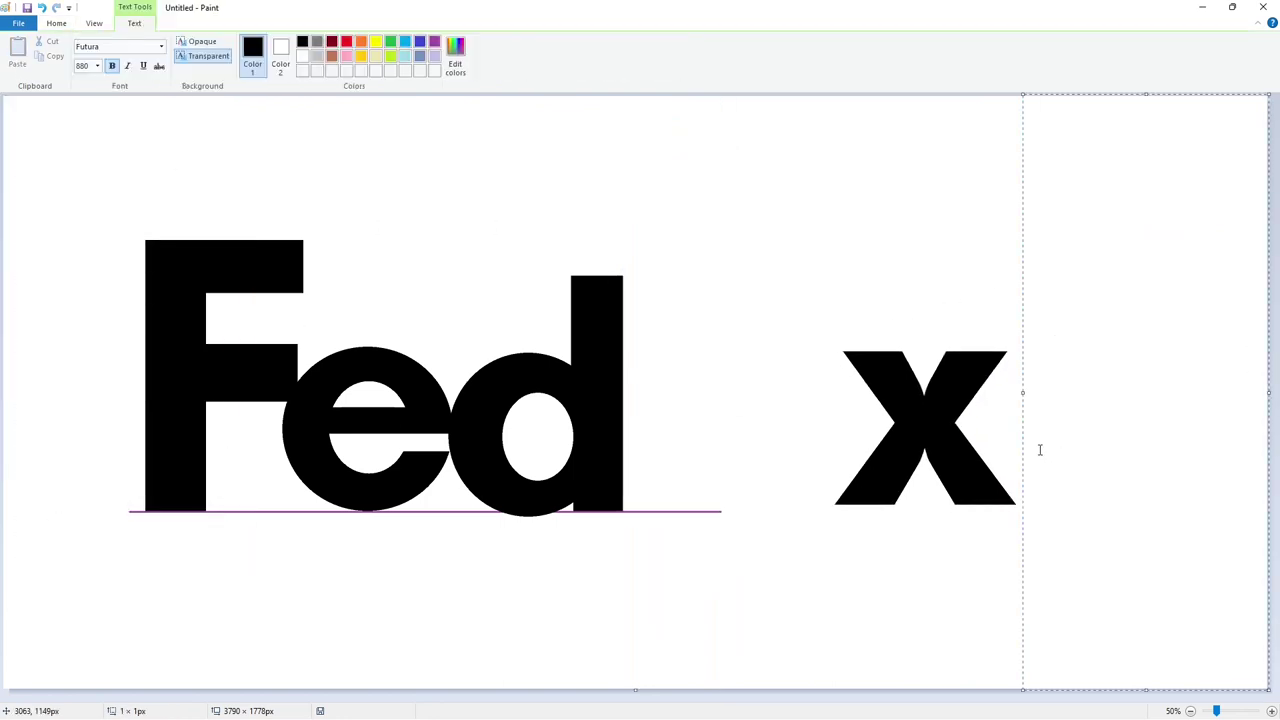
pyautogui.write('E')
pyautogui.click(97, 66)
pyautogui.click(97, 66)
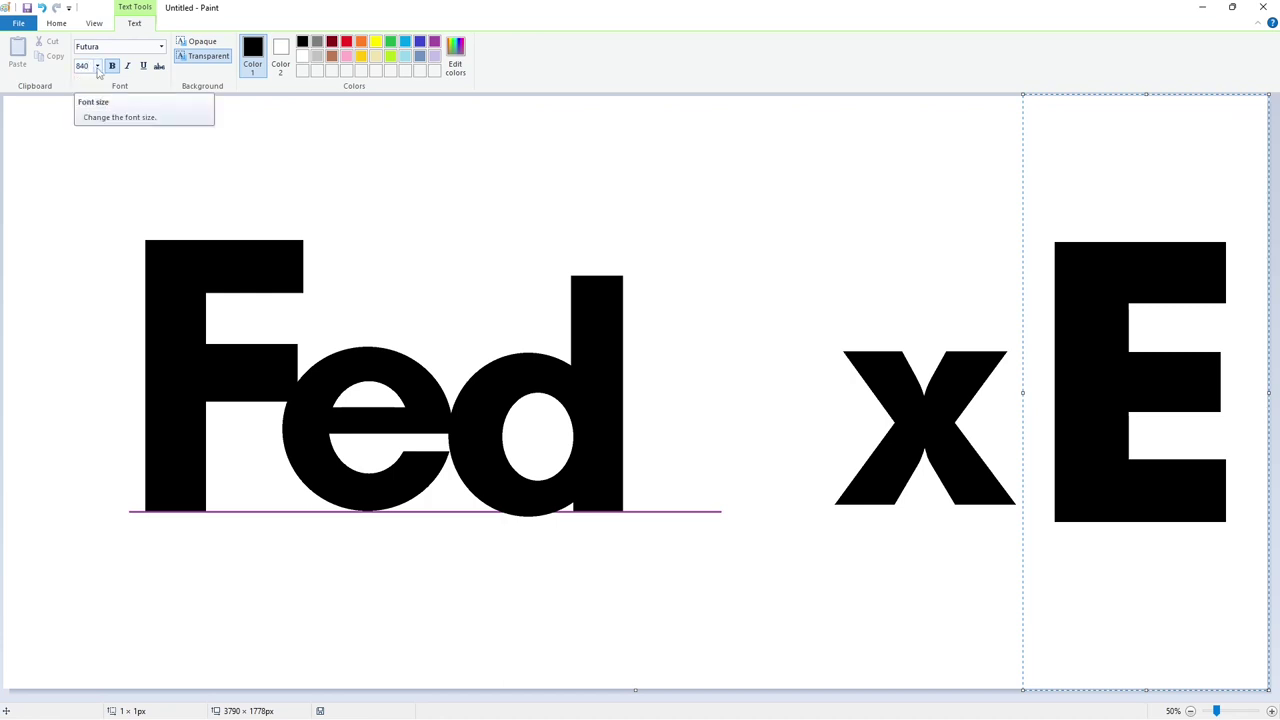
pyautogui.hotkey('ctrl', 'a')
pyautogui.click(97, 66)
pyautogui.write('840')
pyautogui.press('Return')
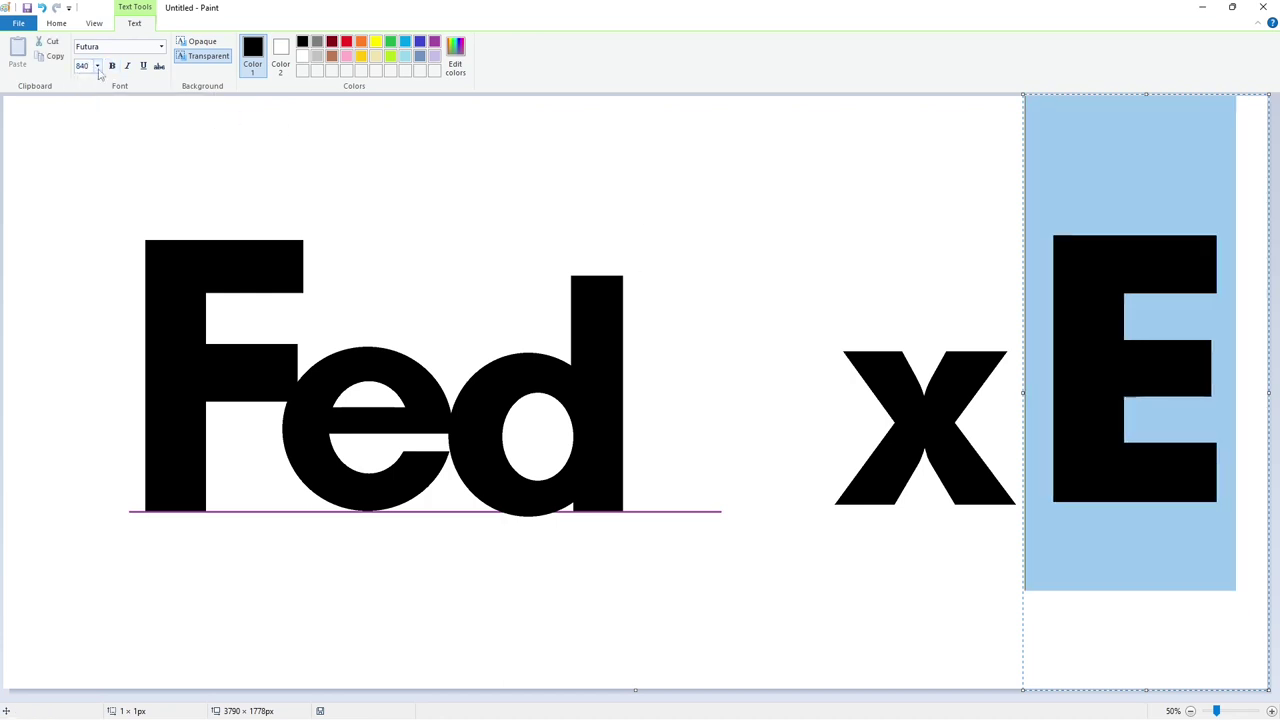
pyautogui.click(969, 229)
# Try a copy of the size 840 E near the F, and undo both the copy and the letter
pyautogui.click(88, 48)
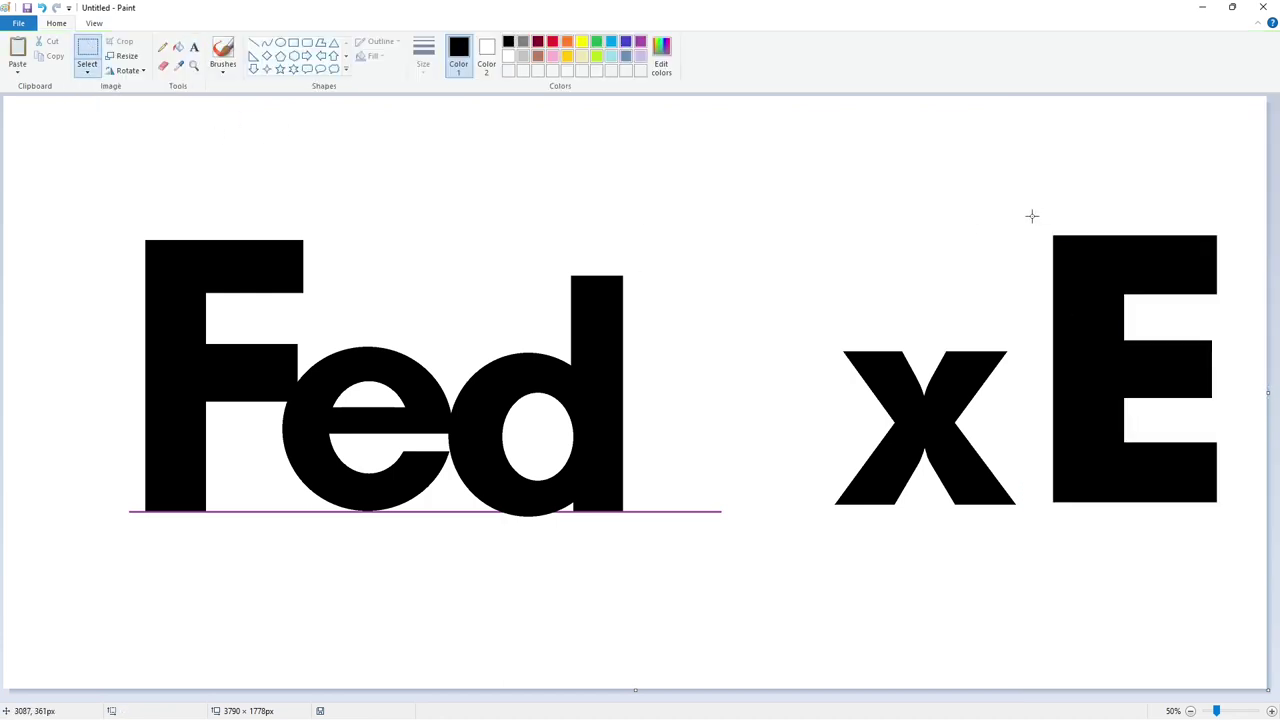
pyautogui.moveTo(1250, 593); pyautogui.dragTo(1251, 593)
pyautogui.hotkey('ctrl', 'c')
pyautogui.hotkey('ctrl', 'v')
pyautogui.moveTo(120, 276); pyautogui.dragTo(165, 382)
pyautogui.hotkey('ctrl', 'z')
pyautogui.hotkey('ctrl', 'z')
# Add a black Futura E at the far end of the canvas beyond the x, enlarging it slightly above size 840
pyautogui.click(190, 50)
pyautogui.click(1066, 520)
pyautogui.write('E')
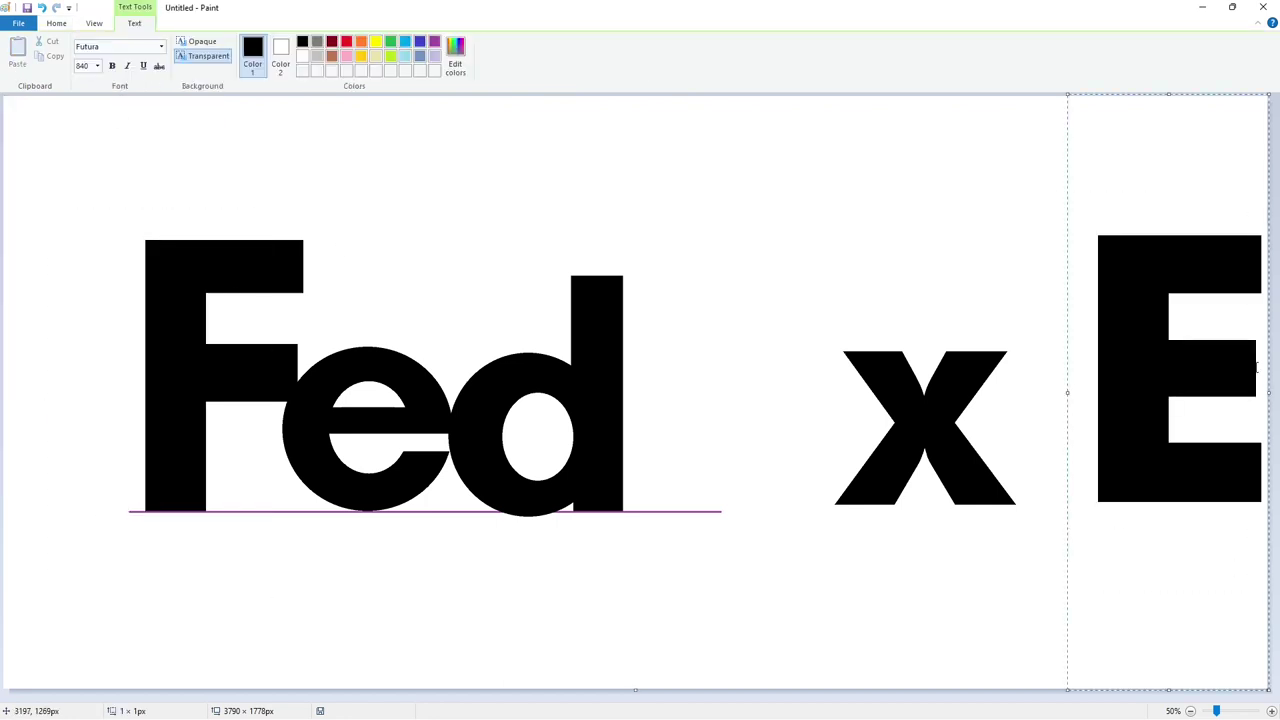
pyautogui.hotkey('ctrl', 'a')
pyautogui.click(97, 66)
pyautogui.click(143, 124)
pyautogui.click(88, 50)
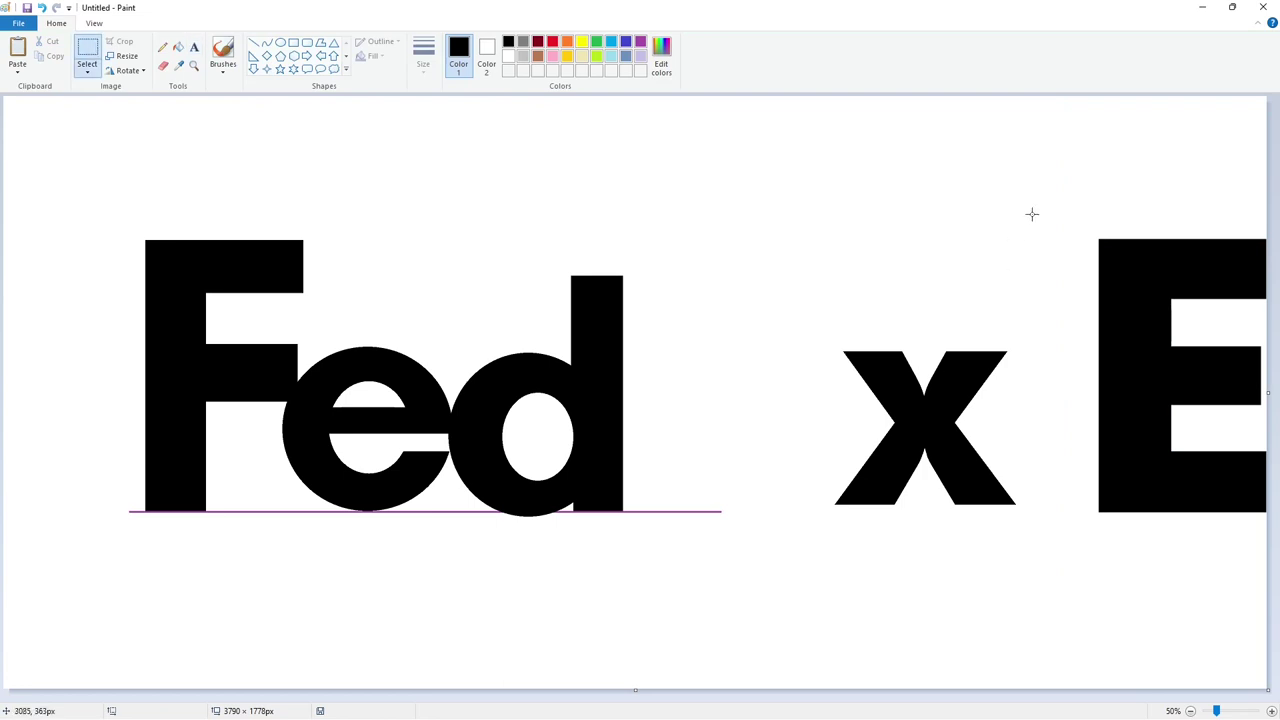
# Try a copy of the new E over the F to compare their heights, and undo the copy
pyautogui.moveTo(1063, 217); pyautogui.dragTo(1266, 626)
pyautogui.hotkey('ctrl', 'c')
pyautogui.hotkey('ctrl', 'v')
pyautogui.moveTo(78, 234); pyautogui.dragTo(94, 347)
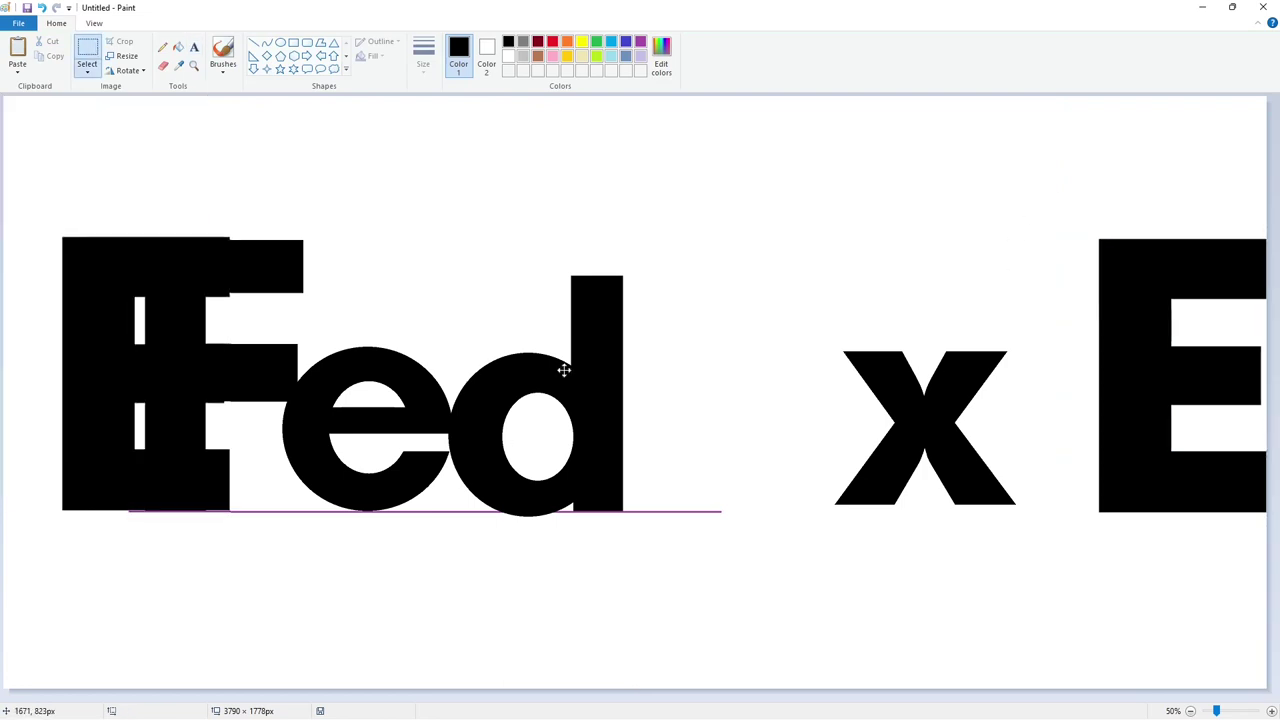
pyautogui.hotkey('ctrl', 'z')
# Try pasting the copied E near the d at 100% zoom, and undo the paste
pyautogui.click(1272, 711)
pyautogui.moveTo(526, 697); pyautogui.dragTo(880, 697)
pyautogui.scroll(-5, 880, 551)
pyautogui.hotkey('ctrl', 'v')
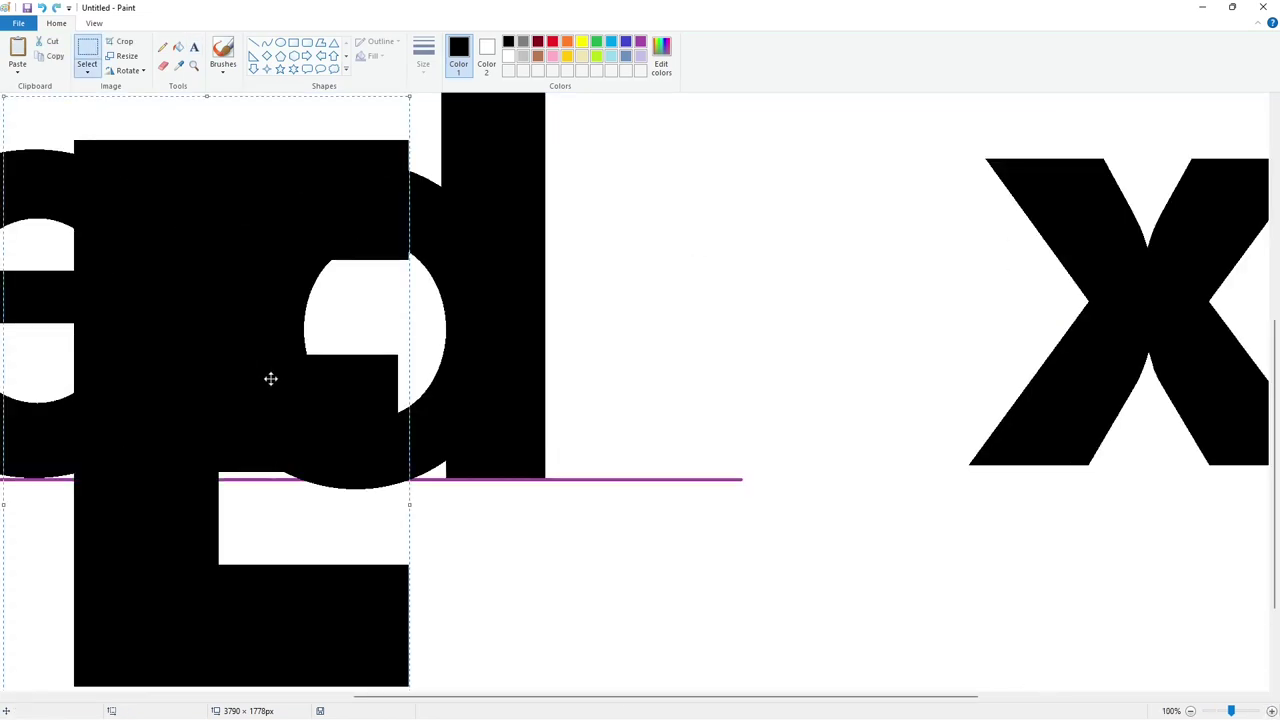
pyautogui.hotkey('ctrl', 'z')
# Try a purple fill on the joined F, e and d, and recolor them indigo
pyautogui.click(179, 47)
pyautogui.click(640, 42)
pyautogui.click(497, 330)
pyautogui.scroll(3, 742, 431)
pyautogui.click(625, 41)
pyautogui.click(503, 266)
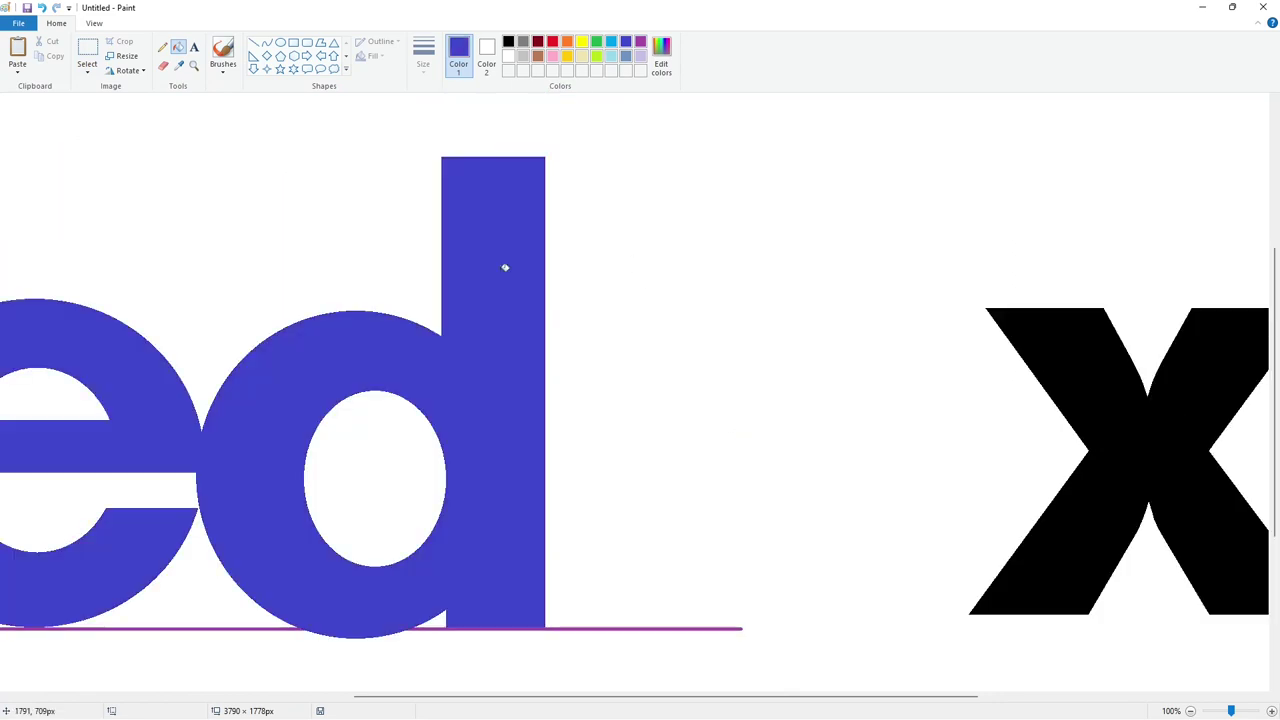
# Try a pasted black E beside the indigo d's stem, and undo it
pyautogui.click(87, 55)
pyautogui.hotkey('ctrl', 'v')
pyautogui.moveTo(157, 403); pyautogui.dragTo(651, 347)
pyautogui.hotkey('ctrl', 'z')
# Slim the stem of the E beyond the x by covering its outer edge with a solid white rectangle of about 103 × 1205 px
pyautogui.moveTo(797, 697); pyautogui.dragTo(1061, 699)
pyautogui.click(1191, 711)
pyautogui.click(293, 43)
pyautogui.click(508, 56)
pyautogui.click(372, 56)
pyautogui.click(390, 87)
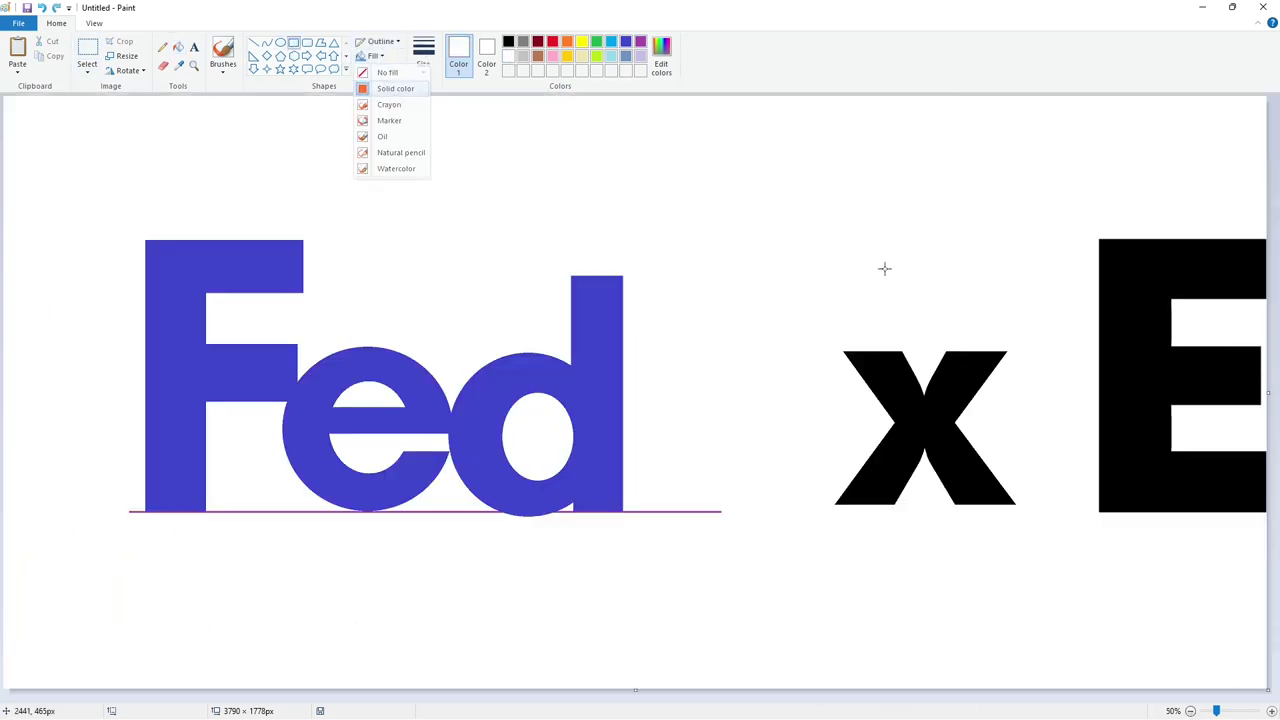
pyautogui.moveTo(1075, 215)
pyautogui.mouseDown()
pyautogui.moveTo(1090, 592)
pyautogui.moveTo(1109, 616)
pyautogui.mouseUp()
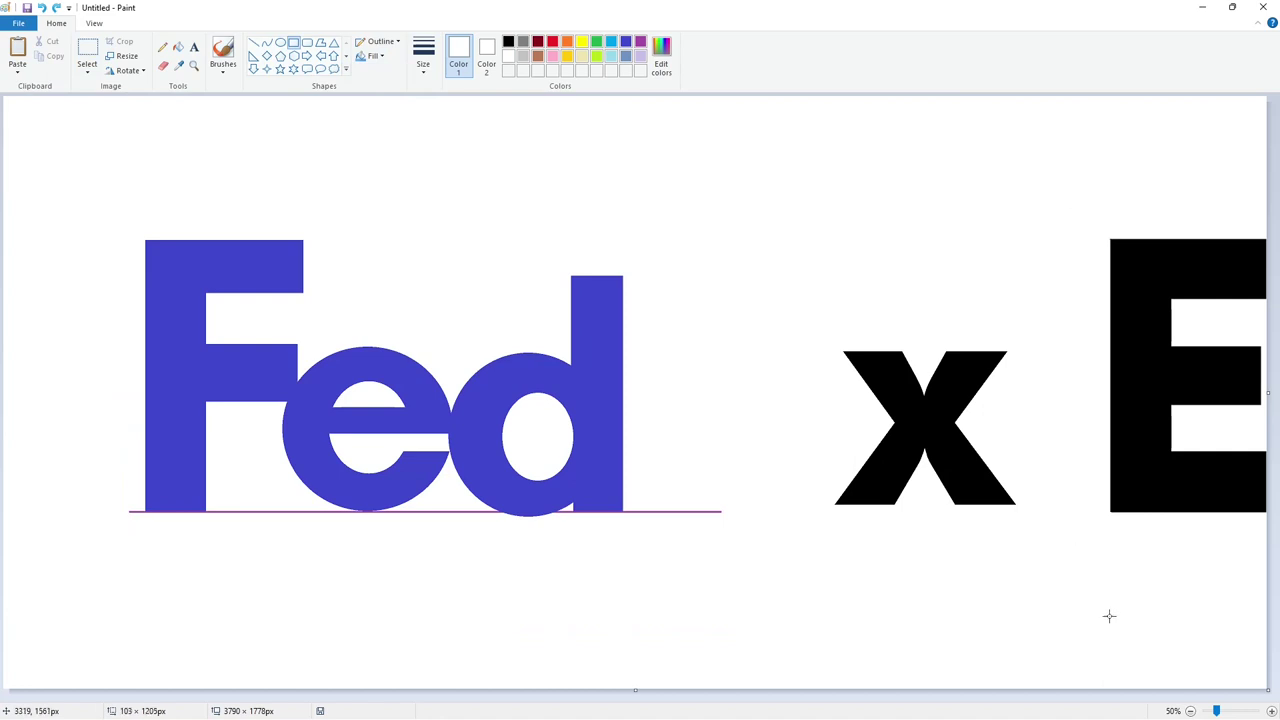
# Copy the slimmed E and set the duplicate flush against the d's stem, with its foot on the purple guide line
pyautogui.click(87, 47)
pyautogui.moveTo(1086, 196); pyautogui.dragTo(1278, 626)
pyautogui.click(1270, 711)
pyautogui.moveTo(628, 697); pyautogui.dragTo(884, 697)
pyautogui.hotkey('ctrl', 'v')
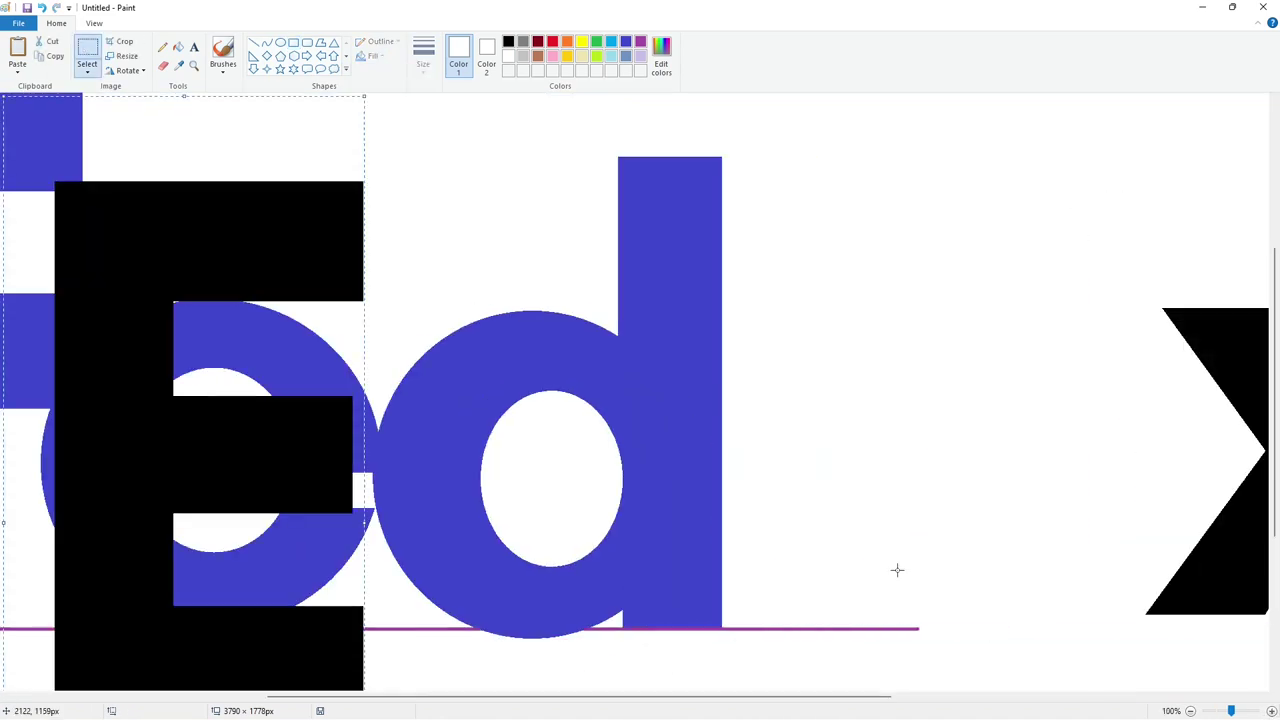
pyautogui.moveTo(133, 426); pyautogui.dragTo(813, 323)
pyautogui.press('Left')
pyautogui.press('Left')
pyautogui.press('Left')
pyautogui.press('Left')
pyautogui.press('Left')
pyautogui.press('Left')
pyautogui.press('Left')
pyautogui.press('Left')
pyautogui.press('Left')
pyautogui.press('Left')
pyautogui.press('Left')
pyautogui.press('Left')
pyautogui.press('Left')
pyautogui.press('Left')
pyautogui.press('Left')
pyautogui.press('Left')
pyautogui.press('Left')
pyautogui.press('Left')
pyautogui.press('Left')
pyautogui.press('Left')
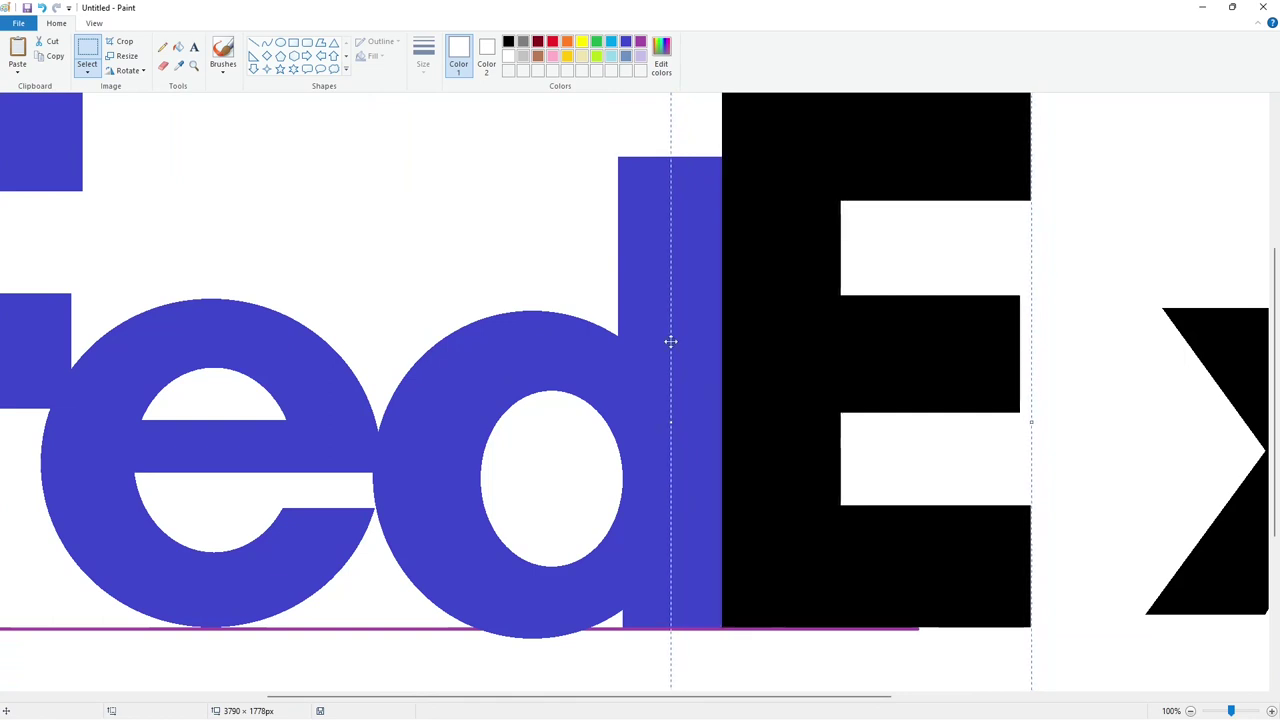
pyautogui.click(481, 365)
# Copy a piece of the d's indigo stem and place it on the stem to raise it to the E's height
pyautogui.scroll(3, 481, 365)
pyautogui.hotkey('ctrl', 'c')
pyautogui.hotkey('ctrl', 'v')
pyautogui.moveTo(173, 193); pyautogui.dragTo(385, 270)
pyautogui.hotkey('ctrl', 'z')
pyautogui.hotkey('ctrl', 'v')
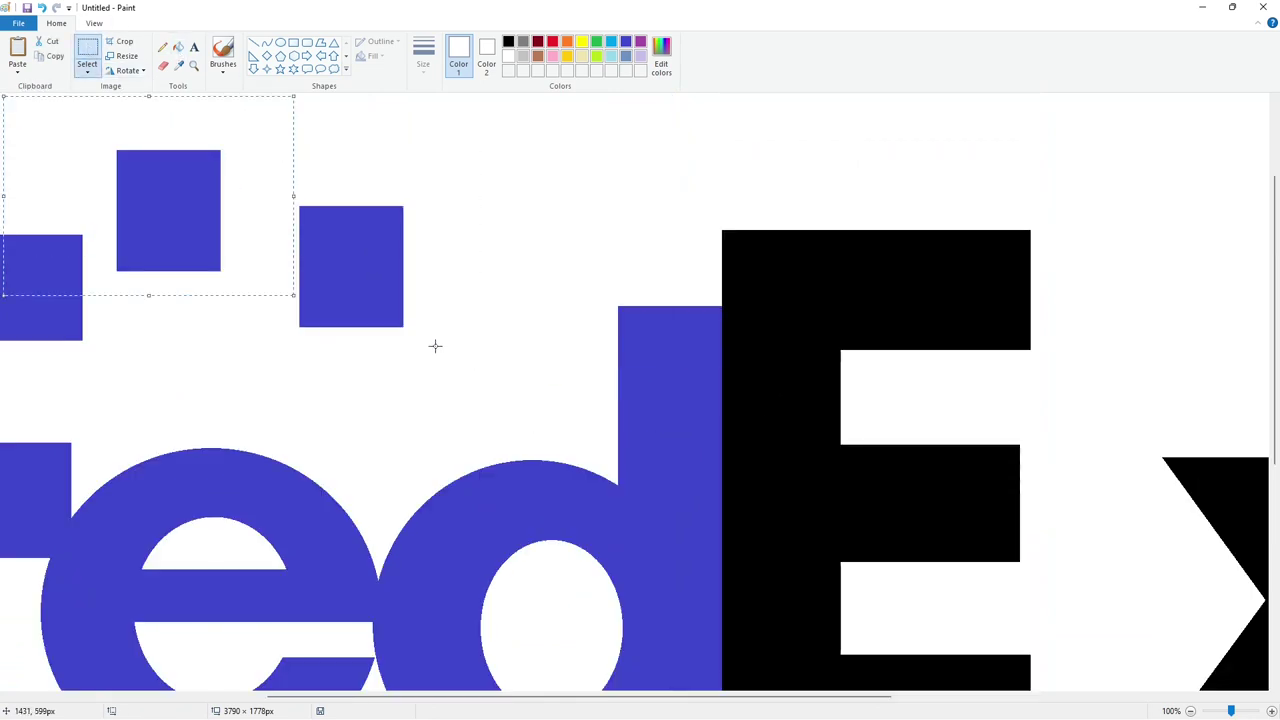
pyautogui.moveTo(205, 221); pyautogui.dragTo(706, 300)
pyautogui.click(918, 435)
# Erase the stray indigo block above the e by filling it white
pyautogui.scroll(-1, 918, 435)
pyautogui.scroll(1, 918, 435)
pyautogui.click(178, 47)
pyautogui.click(350, 270)
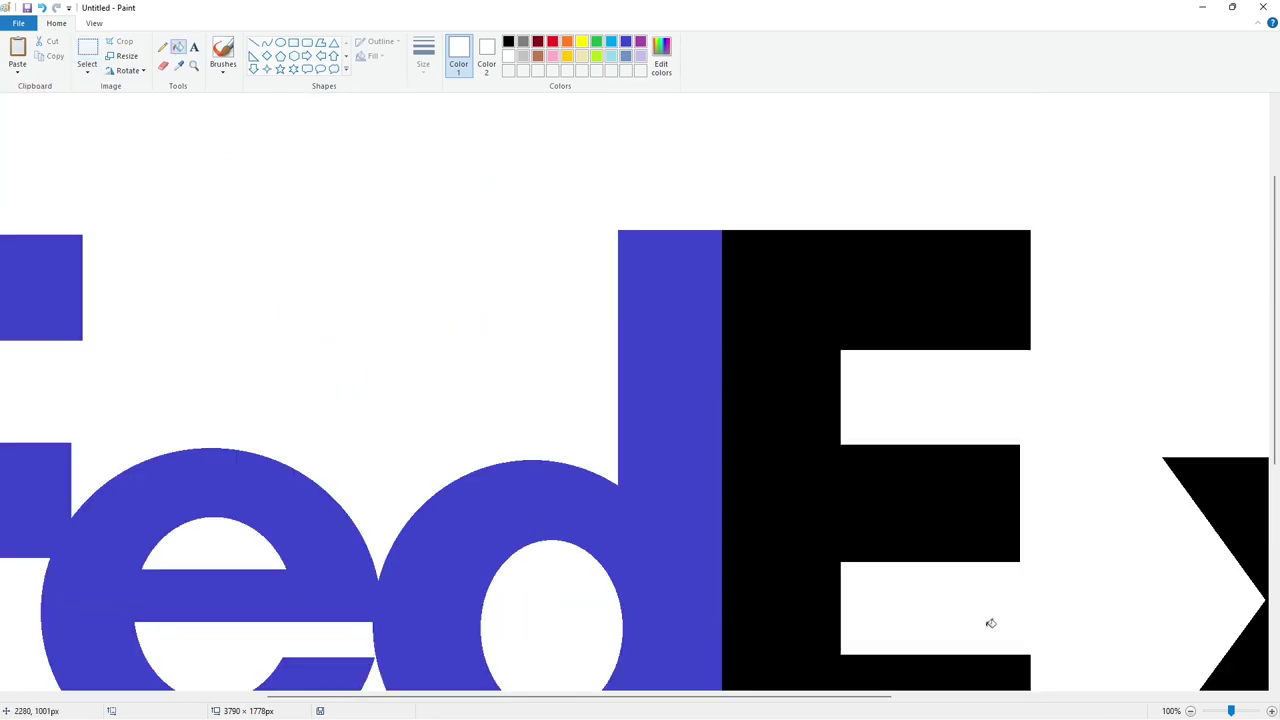
# Cut out the black x and paste it back slightly farther from the E
pyautogui.moveTo(850, 697); pyautogui.dragTo(1069, 697)
pyautogui.scroll(-1, 537, 337)
pyautogui.click(88, 50)
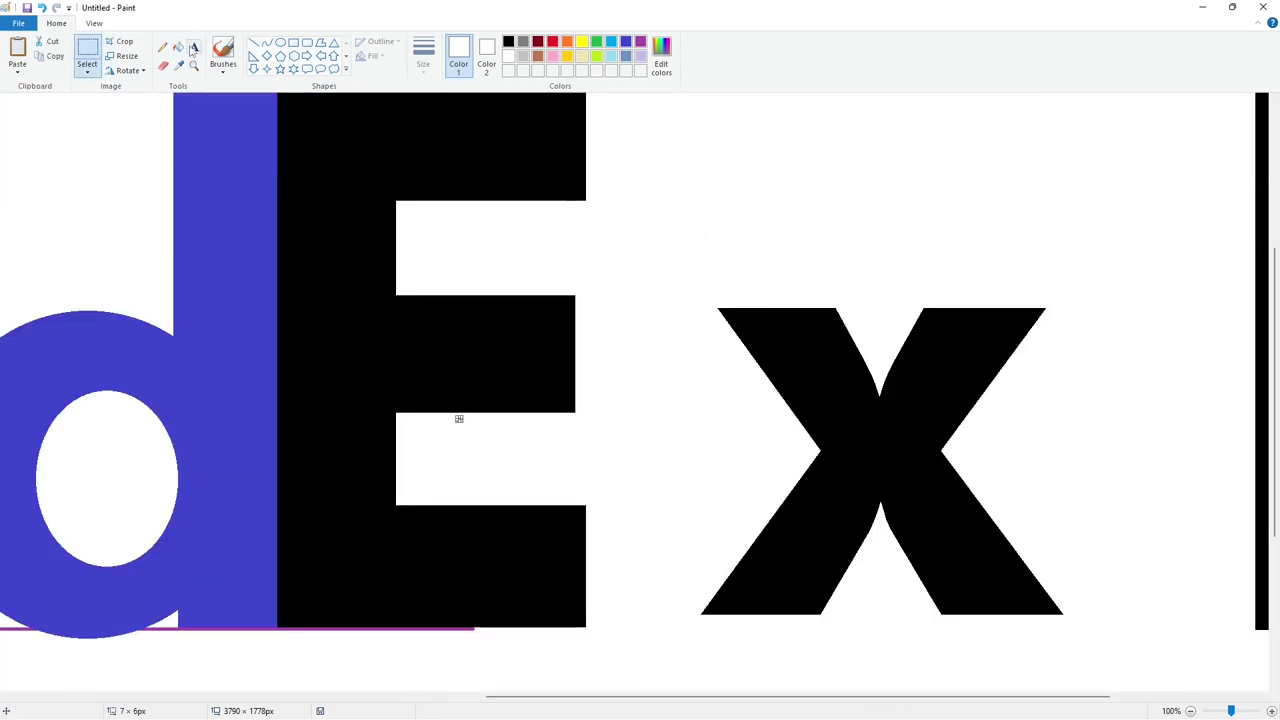
pyautogui.hotkey('ctrl', 'x')
pyautogui.hotkey('ctrl', 'v')
pyautogui.moveTo(214, 321)
pyautogui.mouseDown()
pyautogui.moveTo(710, 487)
pyautogui.moveTo(880, 471)
pyautogui.moveTo(962, 443)
pyautogui.mouseUp()
# Split the x at its narrowest point with a horizontal white line and fill its upper half white
pyautogui.click(254, 42)
pyautogui.click(1069, 554)
pyautogui.click(178, 47)
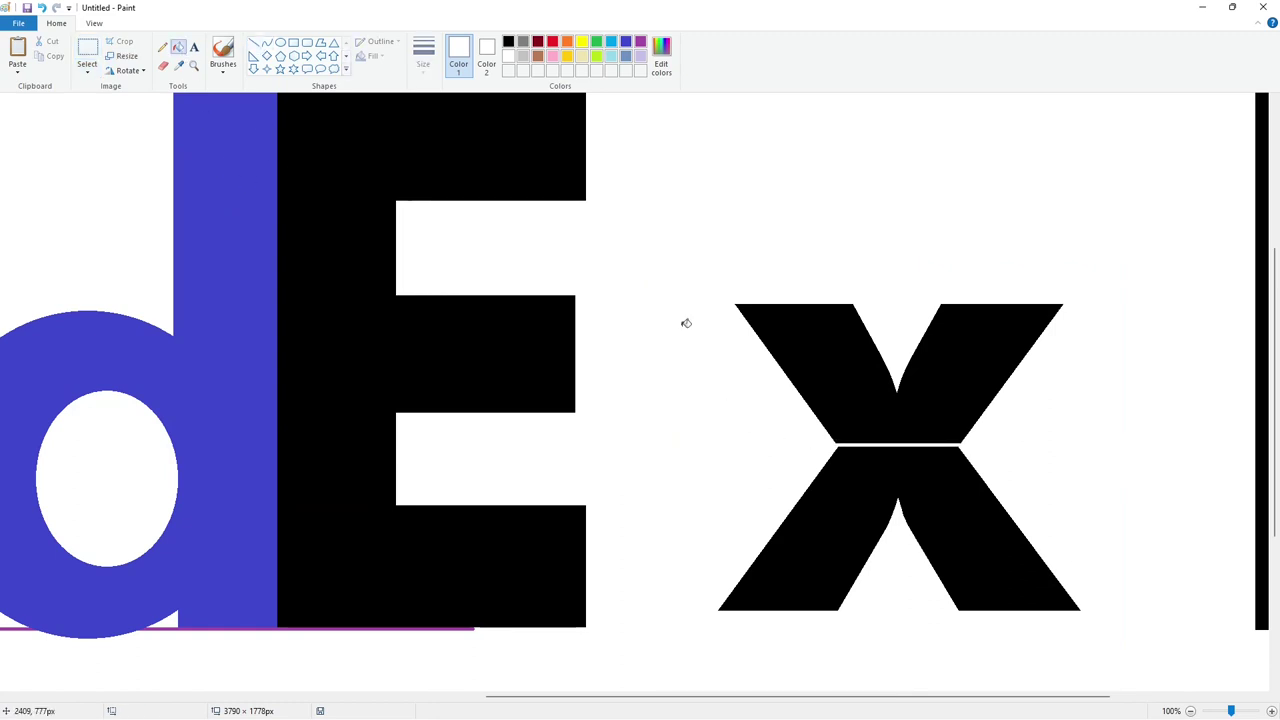
pyautogui.click(815, 360)
# Copy the lower half of the x, flip the copy vertically, and join it on top to form a symmetrical x
pyautogui.click(87, 48)
pyautogui.moveTo(664, 367); pyautogui.dragTo(1120, 651)
pyautogui.hotkey('ctrl', 'c')
pyautogui.hotkey('ctrl', 'v')
pyautogui.click(127, 71)
pyautogui.click(144, 130)
pyautogui.moveTo(197, 256); pyautogui.dragTo(846, 360)
pyautogui.click(638, 414)
# Move the symmetrical x against the E, with its upper edge level with the E's middle arm
pyautogui.moveTo(654, 240); pyautogui.dragTo(1200, 651)
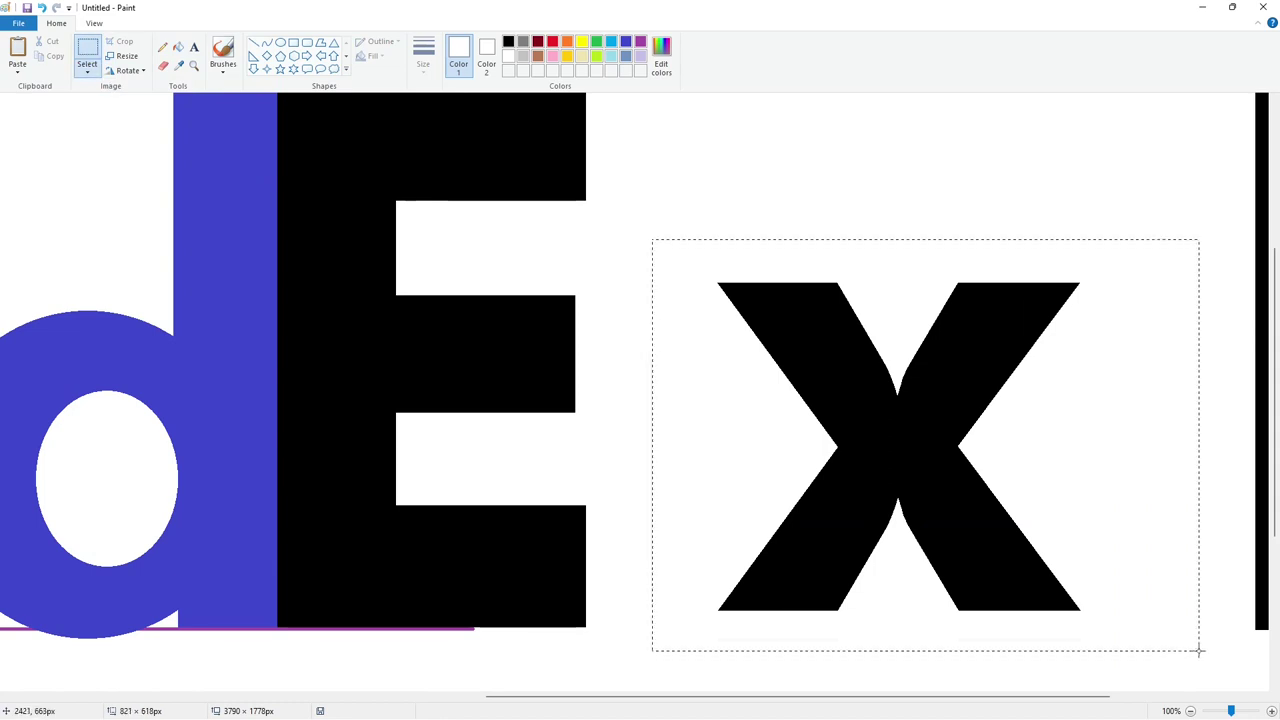
pyautogui.moveTo(875, 500)
pyautogui.mouseDown()
pyautogui.moveTo(237, 363)
pyautogui.moveTo(697, 506)
pyautogui.mouseUp()
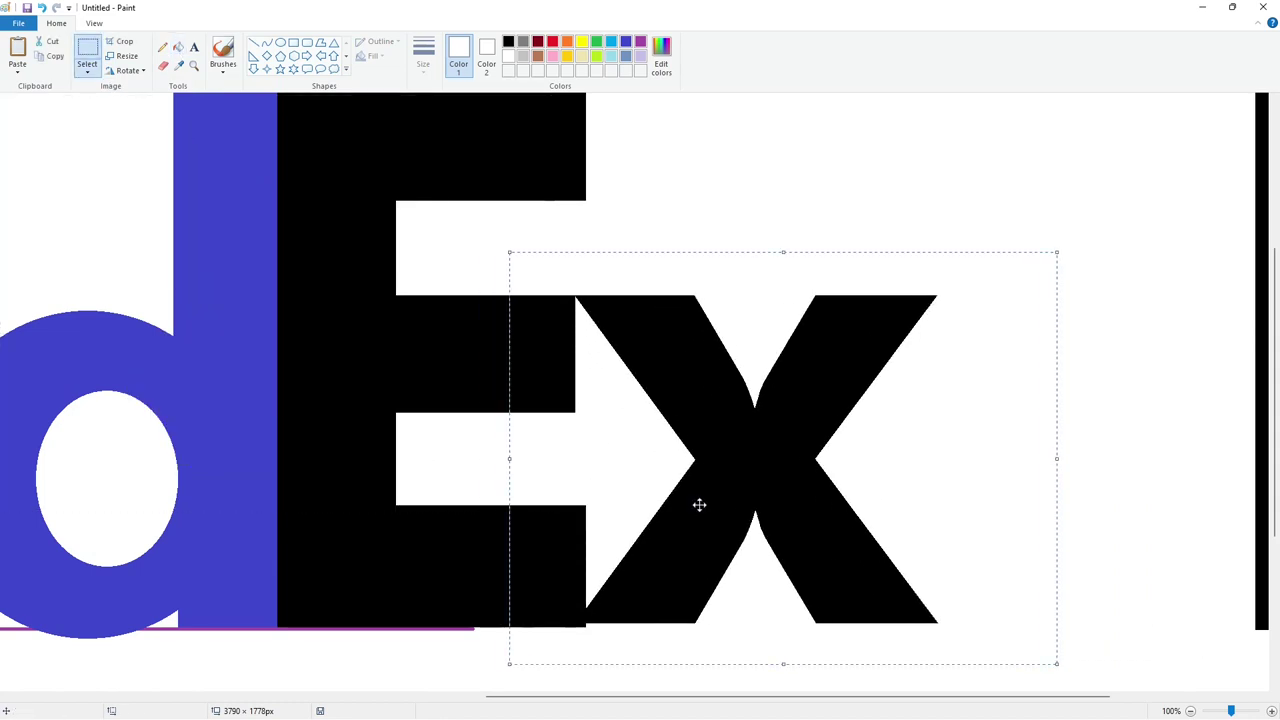
# Nudge the x right and down until its lower corner meets the E's bottom arm and its feet rest on the baseline
pyautogui.press('Right')
pyautogui.press('Right')
pyautogui.press('Right')
pyautogui.press('Right')
pyautogui.press('Right')
pyautogui.press('Right')
pyautogui.press('Right')
pyautogui.press('Right')
pyautogui.press('Right')
pyautogui.press('Right')
pyautogui.press('Right')
pyautogui.press('Right')
pyautogui.press('Right')
pyautogui.press('Right')
pyautogui.press('Right')
pyautogui.press('Right')
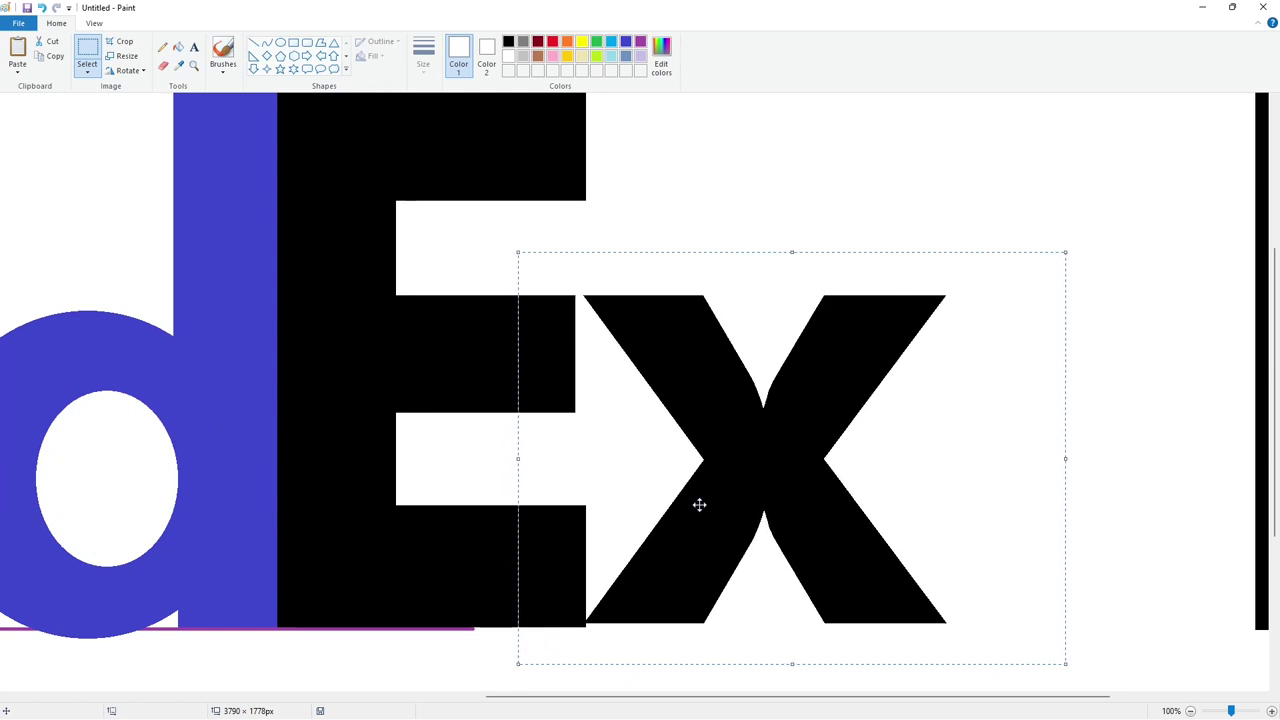
pyautogui.press('Down')
pyautogui.press('Down')
pyautogui.press('Down')
pyautogui.press('Down')
pyautogui.press('Down')
pyautogui.press('Down')
pyautogui.press('Left')
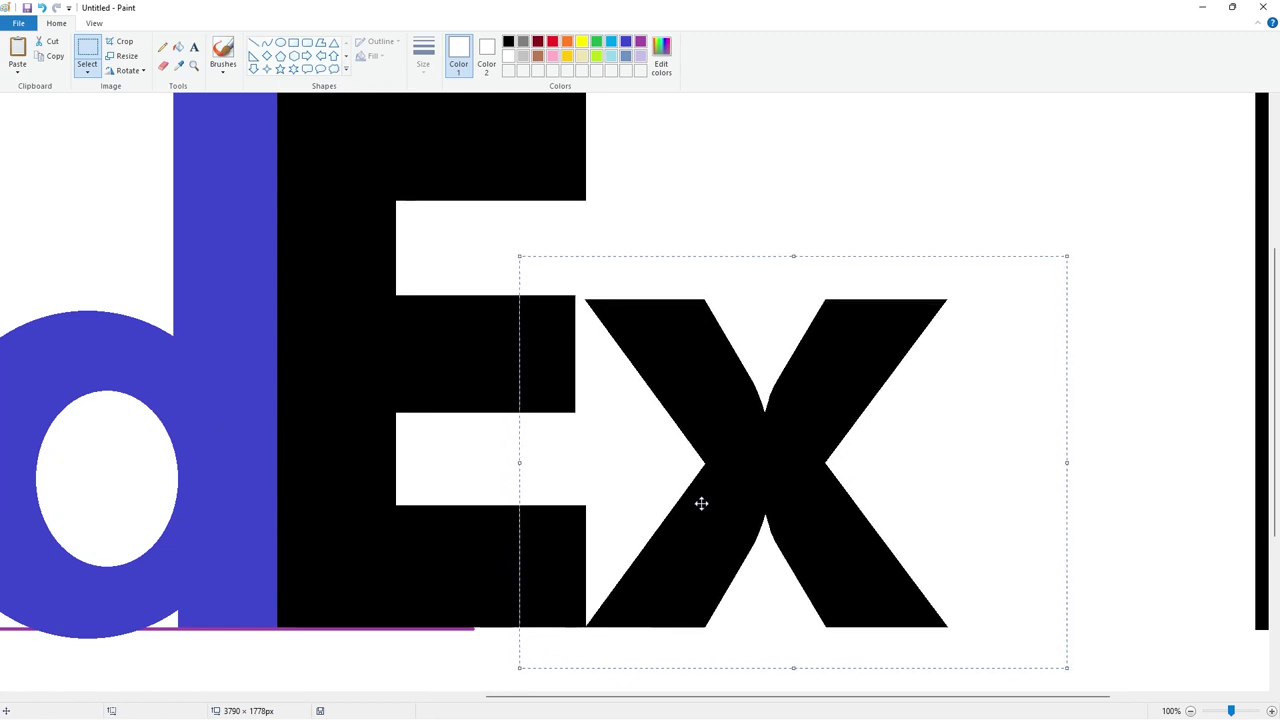
pyautogui.click(1120, 420)
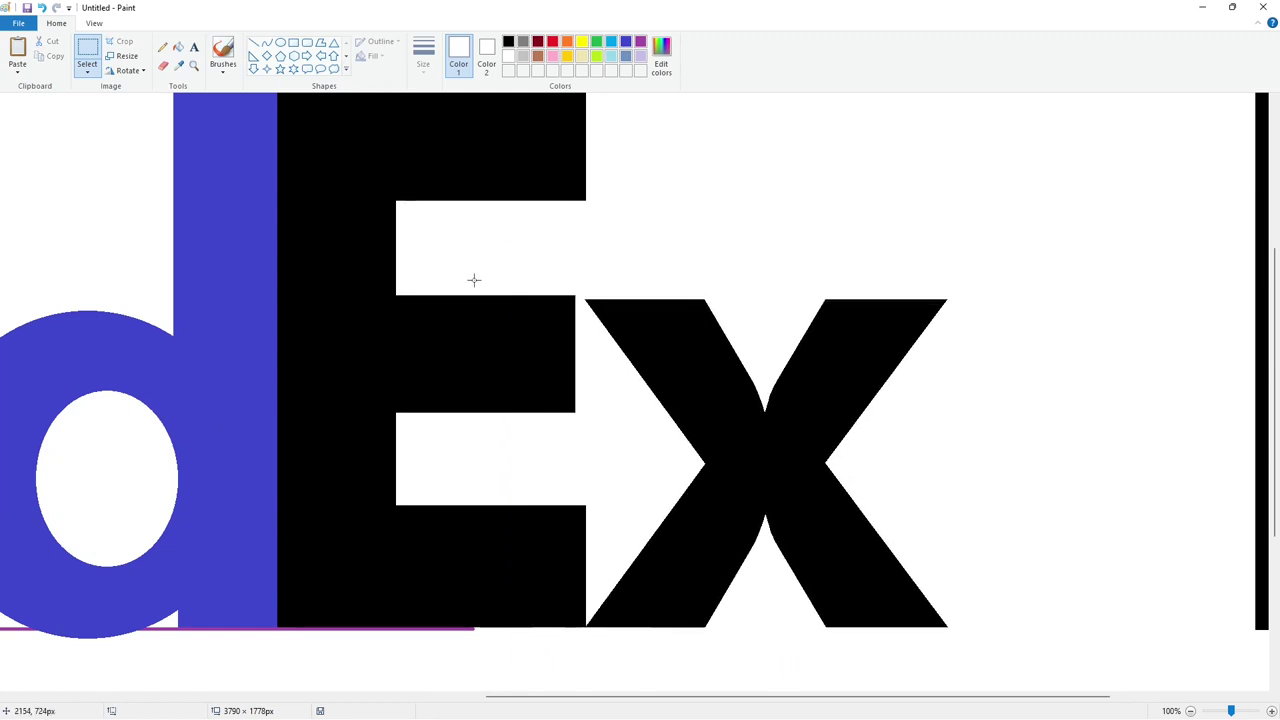
# Try splitting the x at its narrowest point with a horizontal white line and filling its upper half white
pyautogui.click(253, 42)
pyautogui.moveTo(702, 461); pyautogui.dragTo(828, 461)
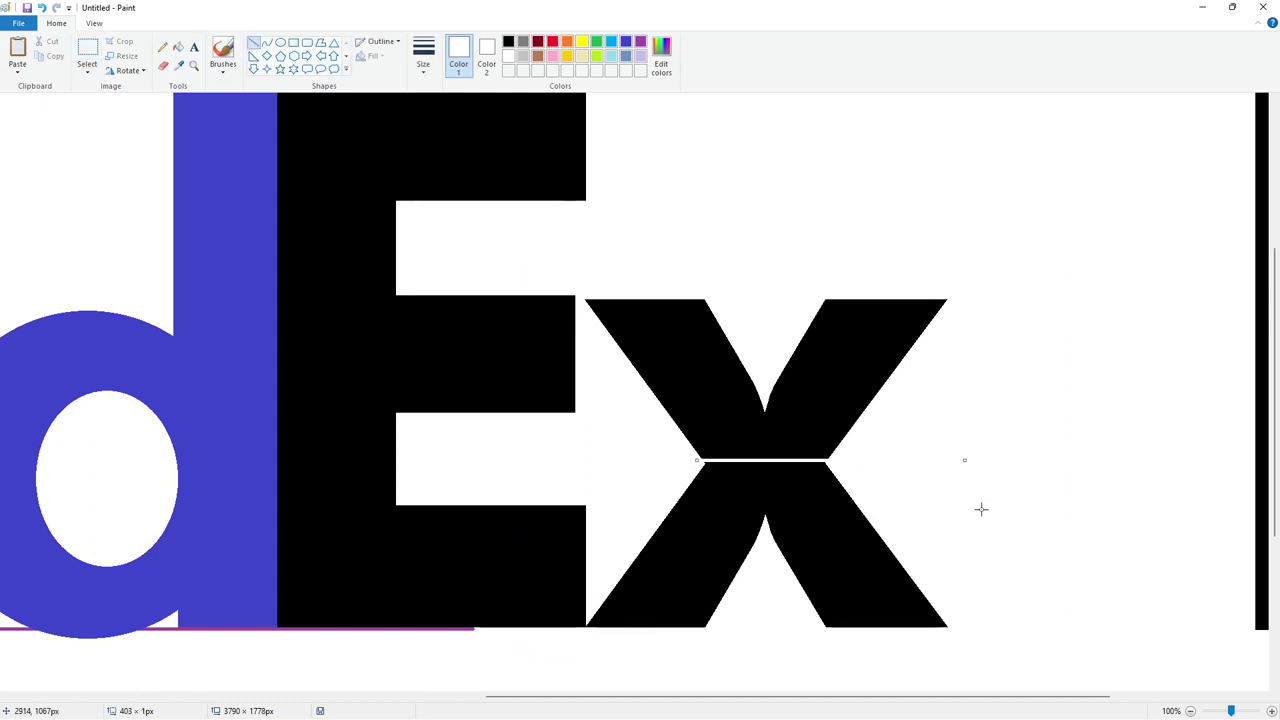
pyautogui.click(178, 47)
pyautogui.click(688, 360)
# Copy the lower half of the x, flip the copy vertically, and nudge it up to form the upper half
pyautogui.click(87, 55)
pyautogui.moveTo(1006, 457); pyautogui.dragTo(566, 680)
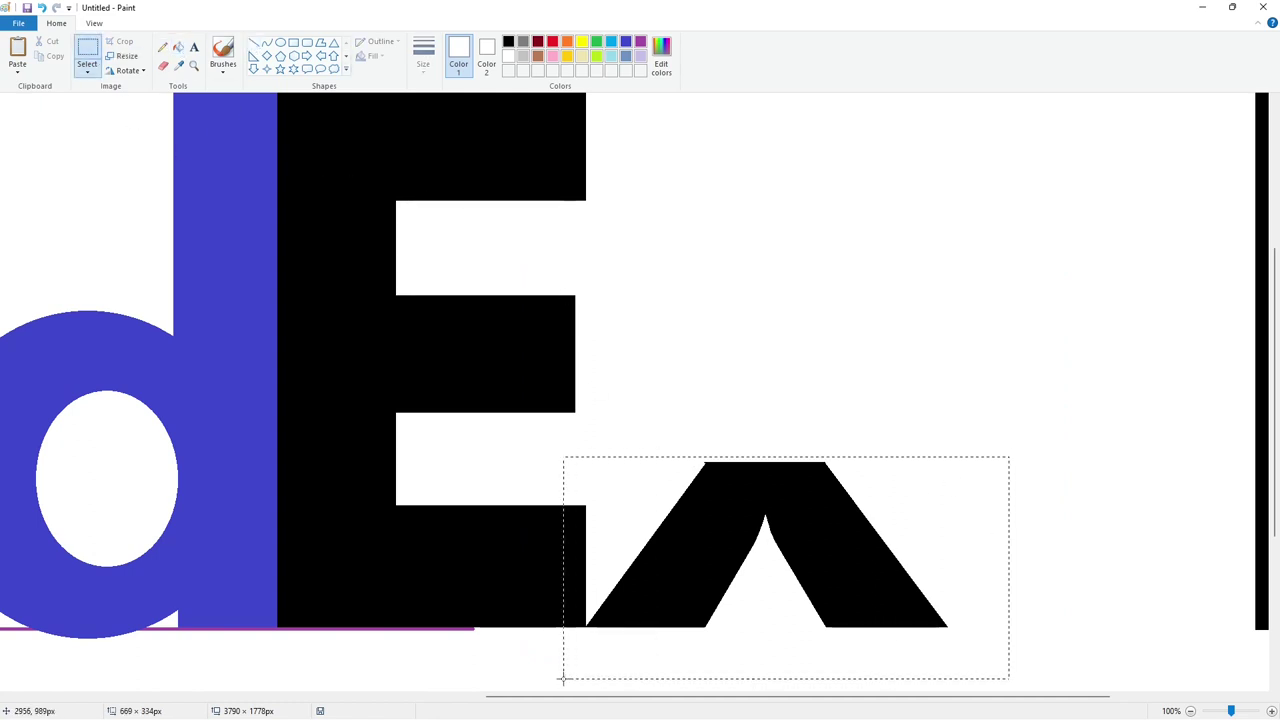
pyautogui.hotkey('ctrl', 'c')
pyautogui.hotkey('ctrl', 'v')
pyautogui.moveTo(114, 197); pyautogui.dragTo(688, 458)
pyautogui.press('Up')
pyautogui.press('Up')
pyautogui.press('Up')
pyautogui.press('Up')
pyautogui.press('Up')
pyautogui.press('Up')
pyautogui.press('Up')
pyautogui.press('Up')
pyautogui.press('Up')
pyautogui.press('Up')
pyautogui.press('Up')
pyautogui.press('Up')
pyautogui.press('Up')
pyautogui.press('Up')
pyautogui.press('Up')
pyautogui.press('Up')
pyautogui.press('Up')
pyautogui.press('Up')
pyautogui.press('Up')
pyautogui.press('Up')
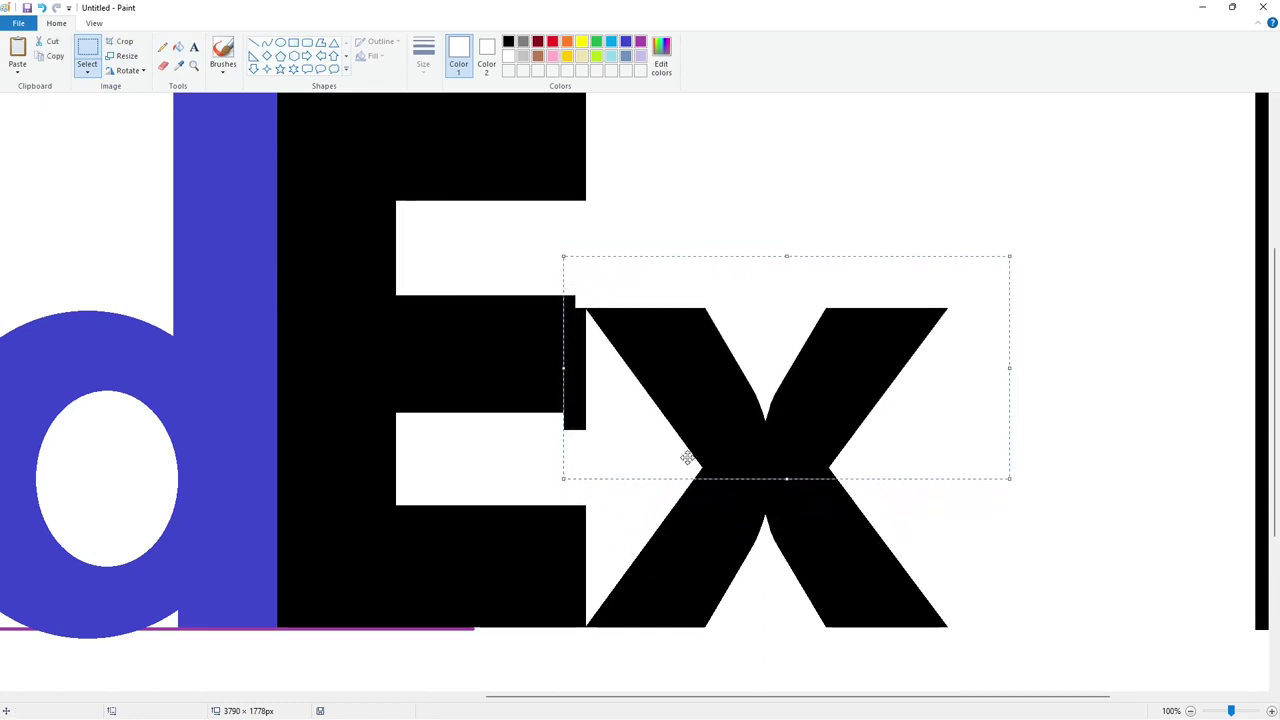
pyautogui.click(1030, 533)
# Try trimming the underside of the E's middle arm with a white line, and undo back to the whole x
pyautogui.click(254, 42)
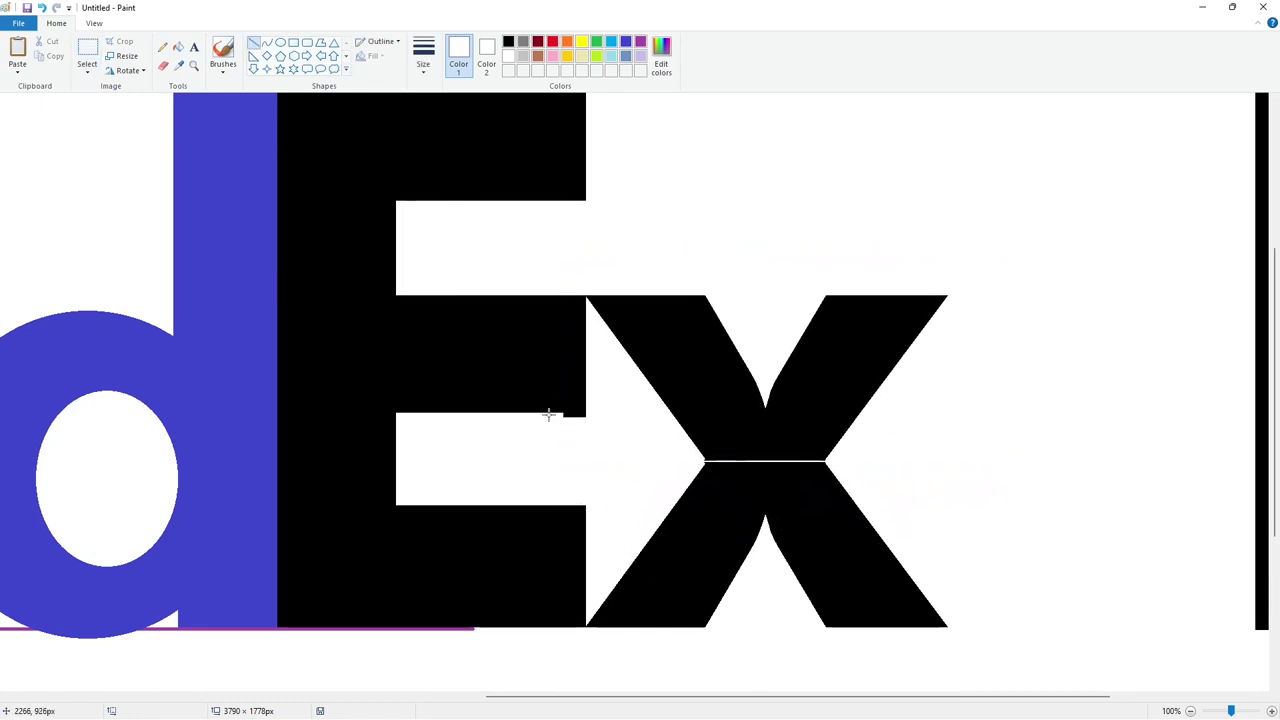
pyautogui.moveTo(548, 414); pyautogui.dragTo(630, 414)
pyautogui.hotkey('ctrl', 'z')
pyautogui.hotkey('ctrl', 'z')
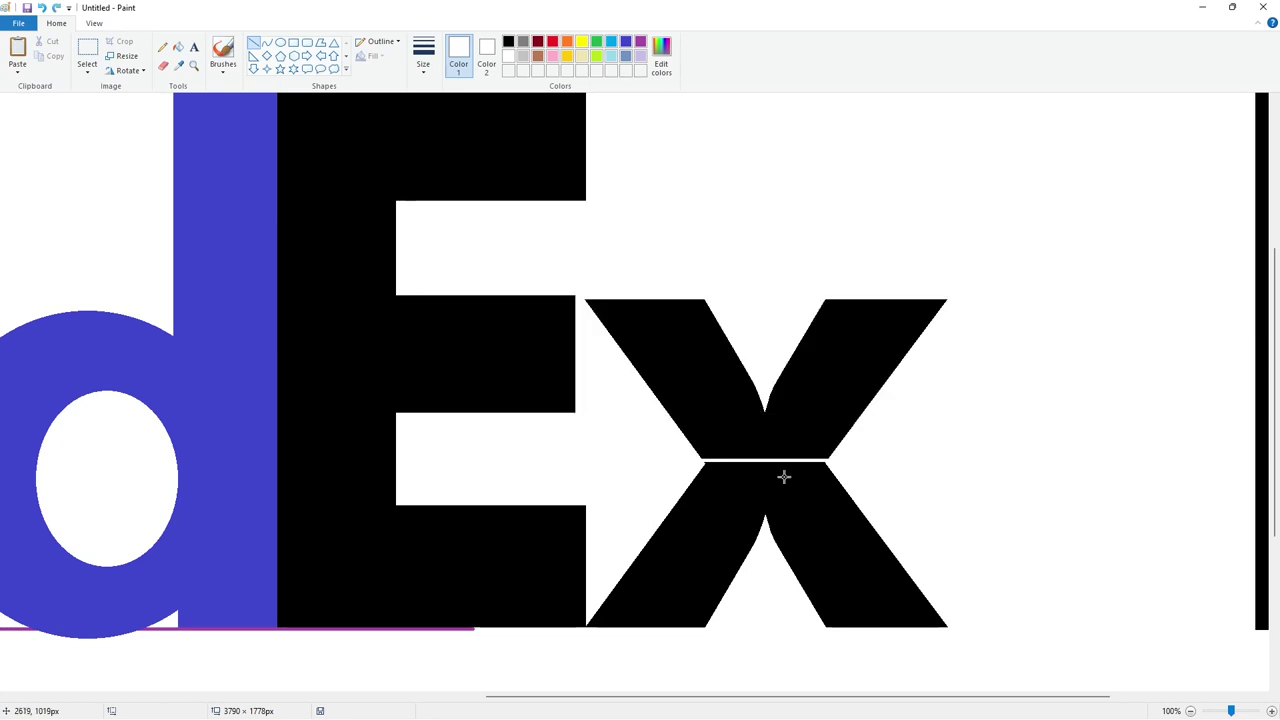
# Lengthen the E's middle arm to meet the x by copying its end and nudging the copy right
pyautogui.click(88, 50)
pyautogui.moveTo(477, 281); pyautogui.dragTo(585, 469)
pyautogui.hotkey('ctrl', 'c')
pyautogui.hotkey('ctrl', 'v')
pyautogui.moveTo(75, 181); pyautogui.dragTo(551, 360)
pyautogui.press('Down')
pyautogui.press('Down')
pyautogui.press('Down')
pyautogui.press('Down')
pyautogui.press('Down')
pyautogui.press('Down')
pyautogui.press('Down')
pyautogui.press('Down')
pyautogui.press('Right')
pyautogui.press('Right')
pyautogui.press('Right')
pyautogui.press('Right')
pyautogui.press('Right')
pyautogui.press('Right')
pyautogui.press('Right')
pyautogui.press('Right')
pyautogui.press('Right')
pyautogui.press('Right')
pyautogui.press('Right')
pyautogui.press('Right')
pyautogui.press('Right')
pyautogui.press('Right')
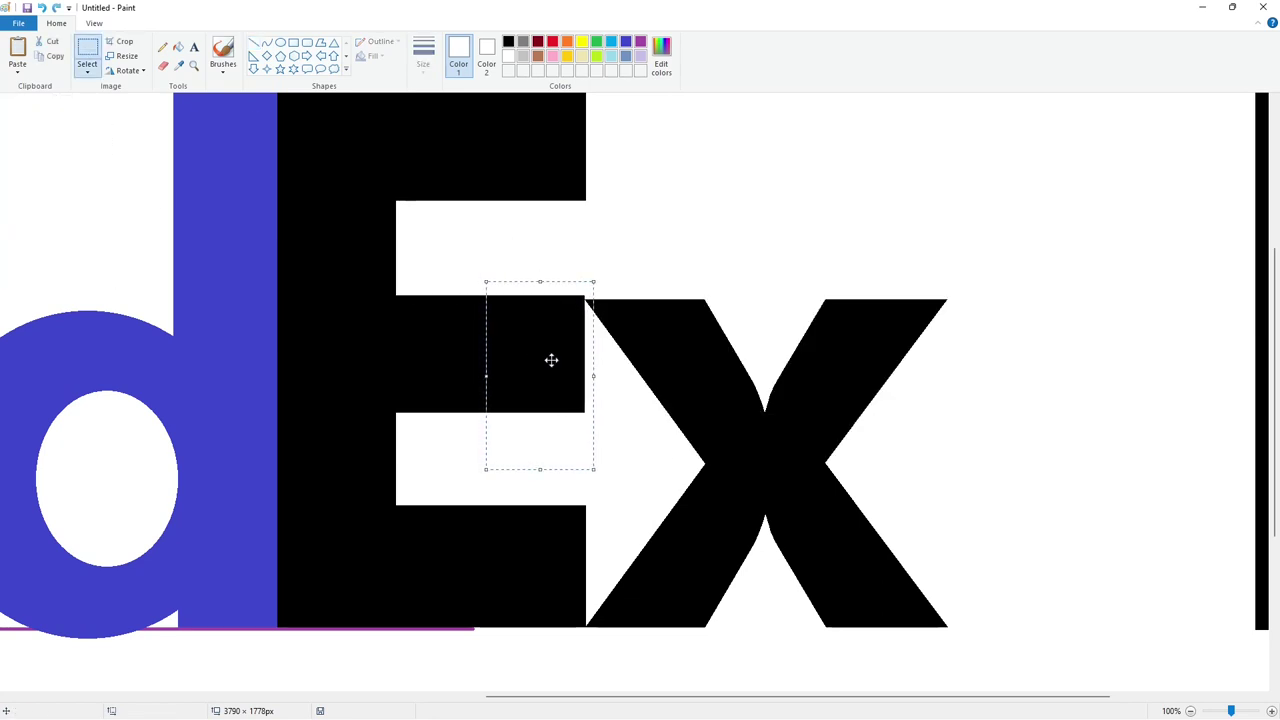
pyautogui.click(694, 388)
# Trim the upper edge of the E's middle arm level with the x using a white line, and patch the stem notch black
pyautogui.click(255, 44)
pyautogui.moveTo(388, 296); pyautogui.dragTo(586, 296)
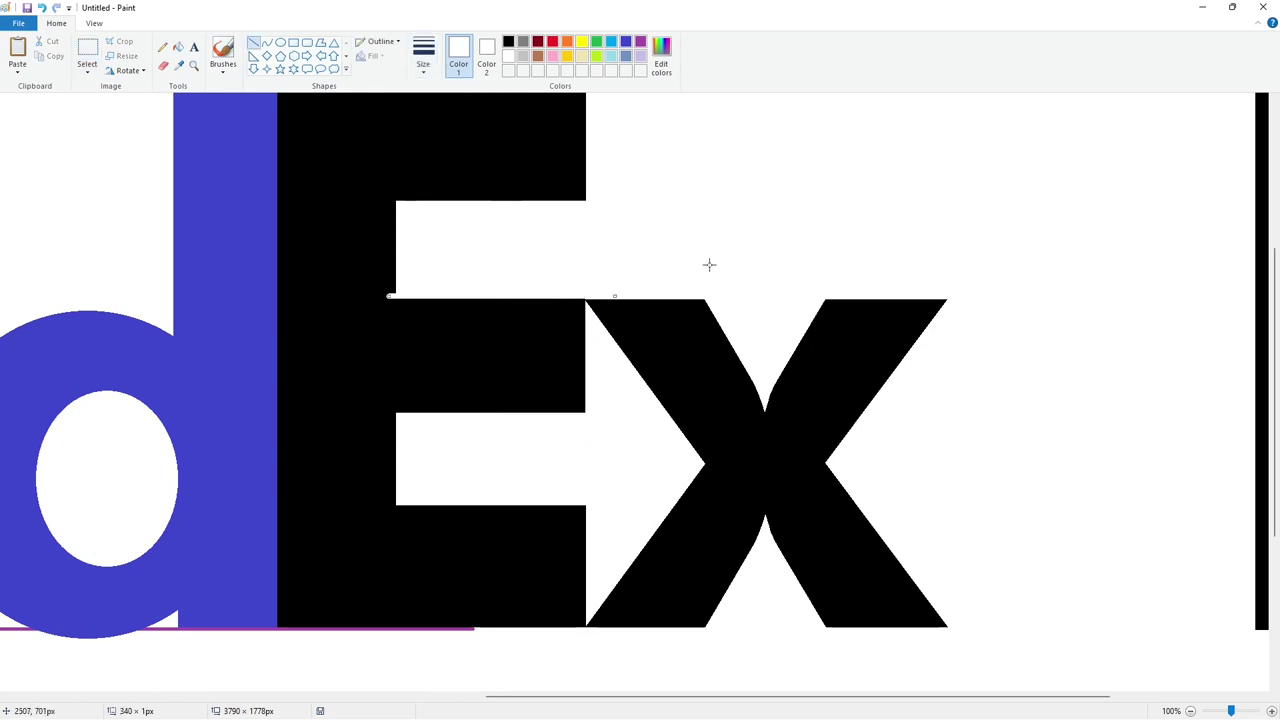
pyautogui.click(510, 43)
pyautogui.moveTo(391, 284); pyautogui.dragTo(391, 320)
pyautogui.click(463, 308)
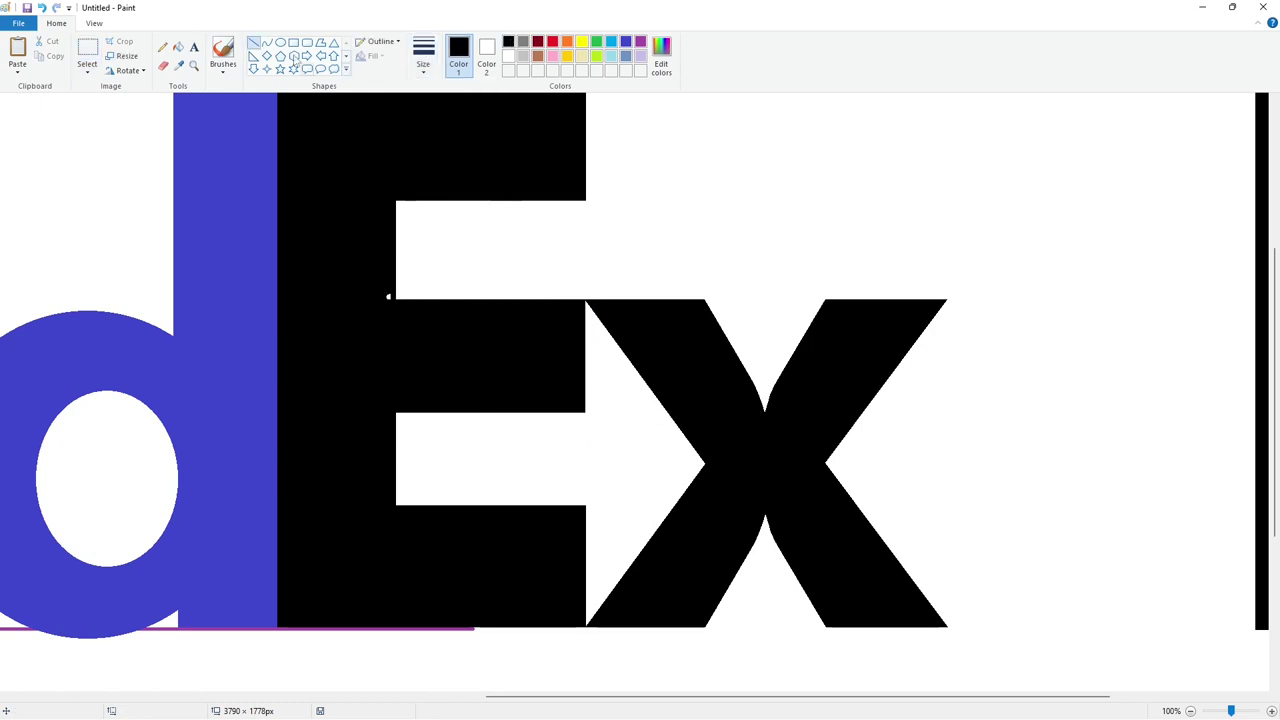
pyautogui.click(179, 47)
pyautogui.click(389, 296)
pyautogui.scroll(3, 600, 390)
pyautogui.scroll(-5, 909, 511)
pyautogui.scroll(2, 909, 511)
# Draw white diagonal lines along the upper and lower inner notches of the x to end them in straight, sharp points
pyautogui.click(256, 44)
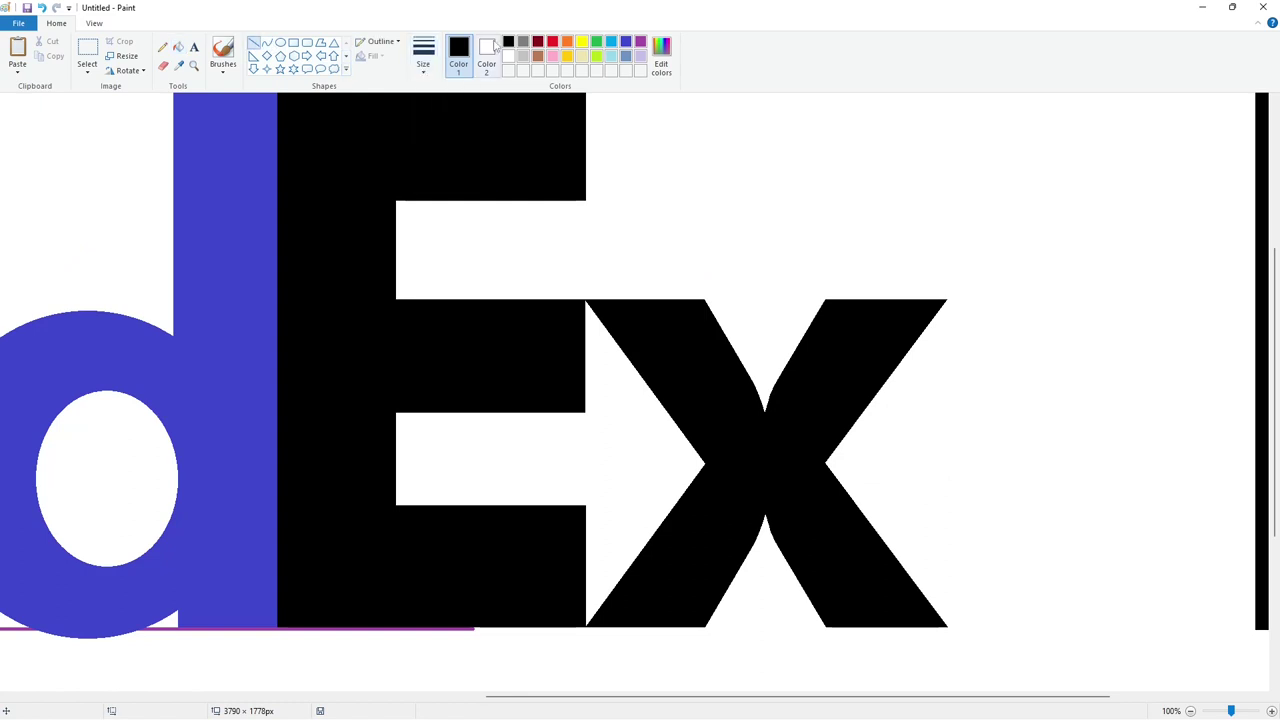
pyautogui.click(487, 54)
pyautogui.moveTo(725, 355); pyautogui.dragTo(784, 439)
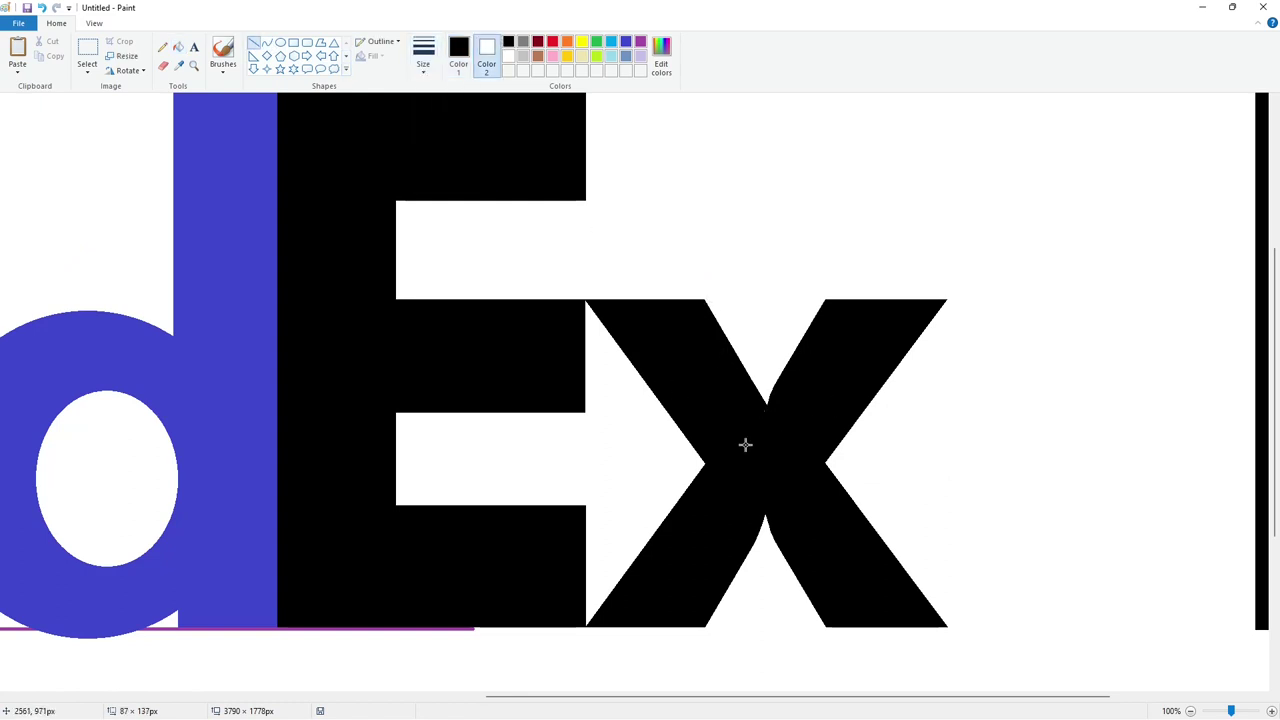
pyautogui.moveTo(734, 573); pyautogui.dragTo(783, 488)
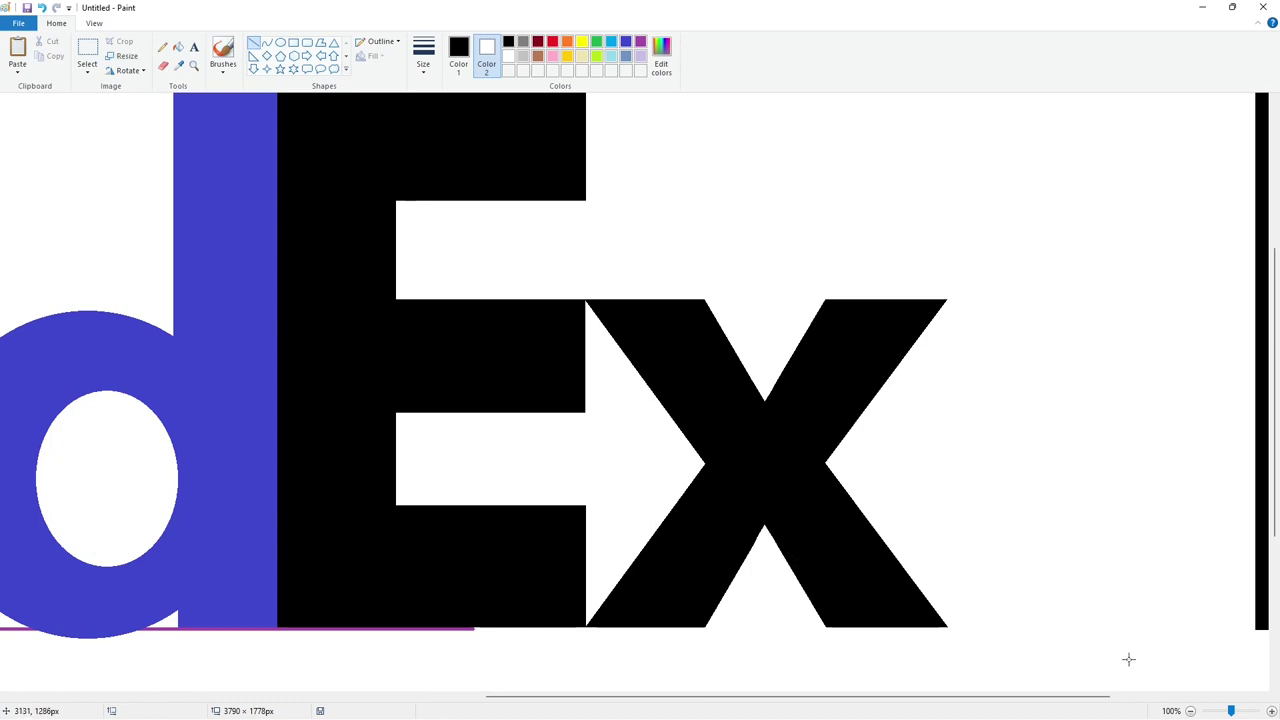
# Erase the spare E beside the logo and the purple guide line by filling them with white
pyautogui.click(1190, 711)
pyautogui.click(178, 47)
pyautogui.click(458, 55)
pyautogui.click(508, 56)
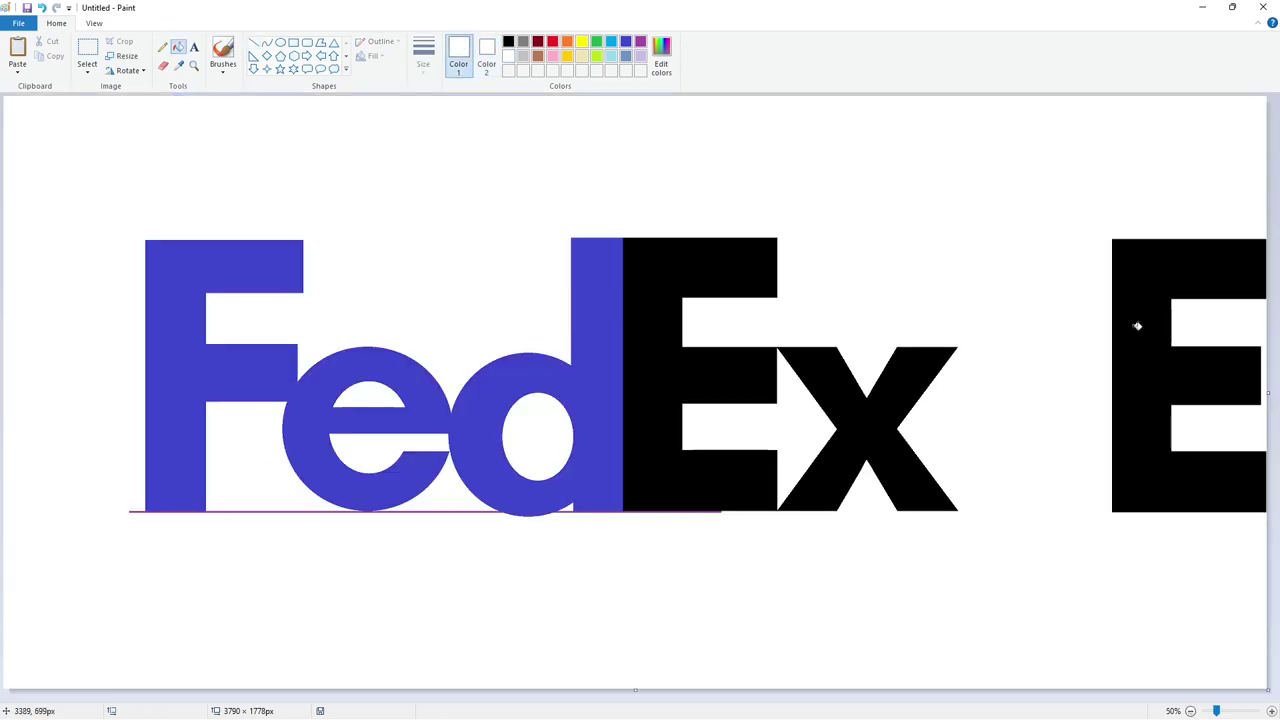
pyautogui.click(1137, 323)
pyautogui.click(604, 190)
# Copy the FedEx letters, clear the remaining canvas with white fill, and paste the letters back in the upper part of the canvas
pyautogui.click(87, 48)
pyautogui.moveTo(68, 188); pyautogui.dragTo(1065, 621)
pyautogui.press('Escape')
pyautogui.click(194, 47)
pyautogui.click(265, 99)
pyautogui.press('Escape')
pyautogui.click(178, 47)
pyautogui.click(291, 260)
pyautogui.click(651, 314)
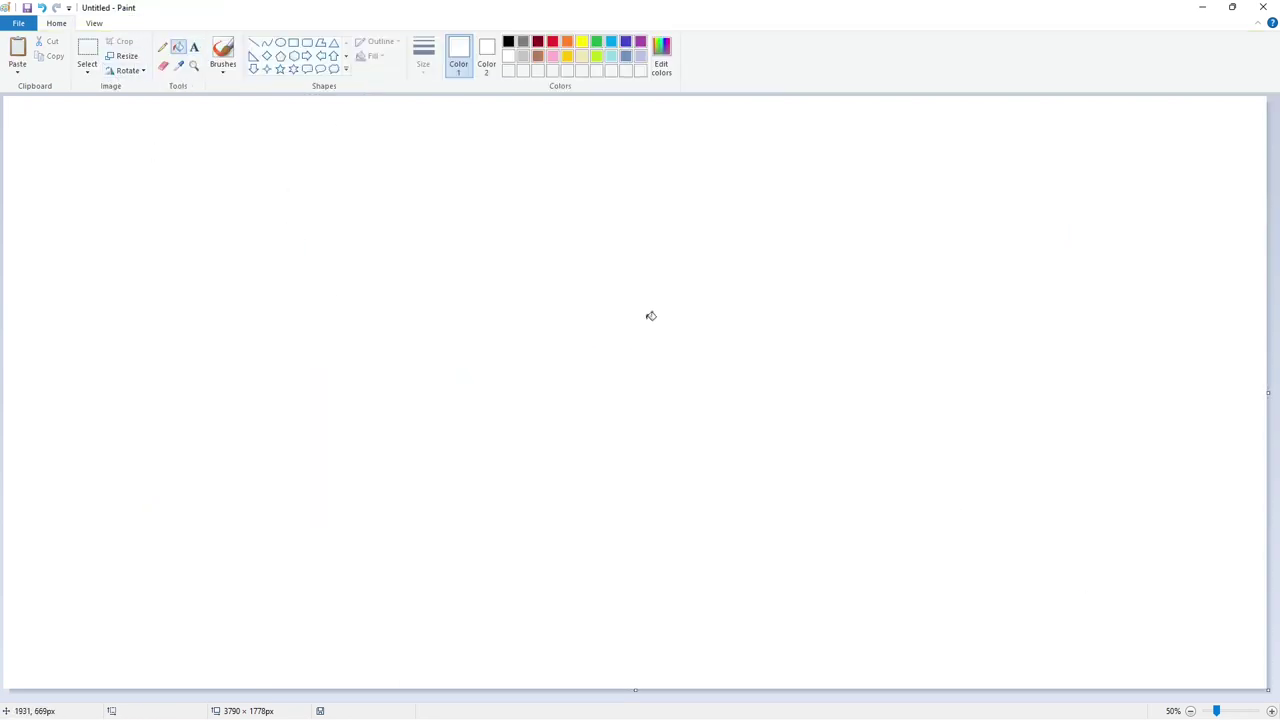
pyautogui.hotkey('ctrl', 'v')
pyautogui.moveTo(596, 366); pyautogui.dragTo(598, 407)
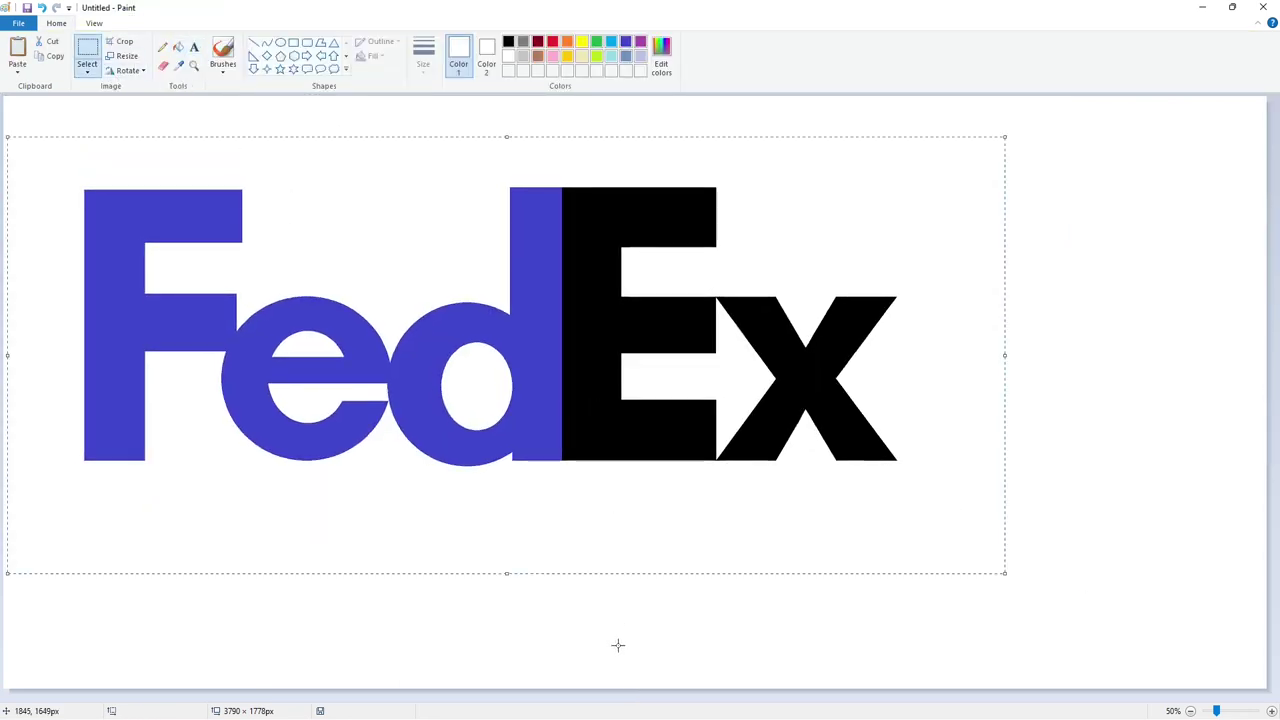
pyautogui.click(586, 443)
# Add the black text "Corporation" in Arial Narrow at size 150
pyautogui.click(194, 47)
pyautogui.click(508, 41)
pyautogui.click(609, 598)
pyautogui.click(99, 66)
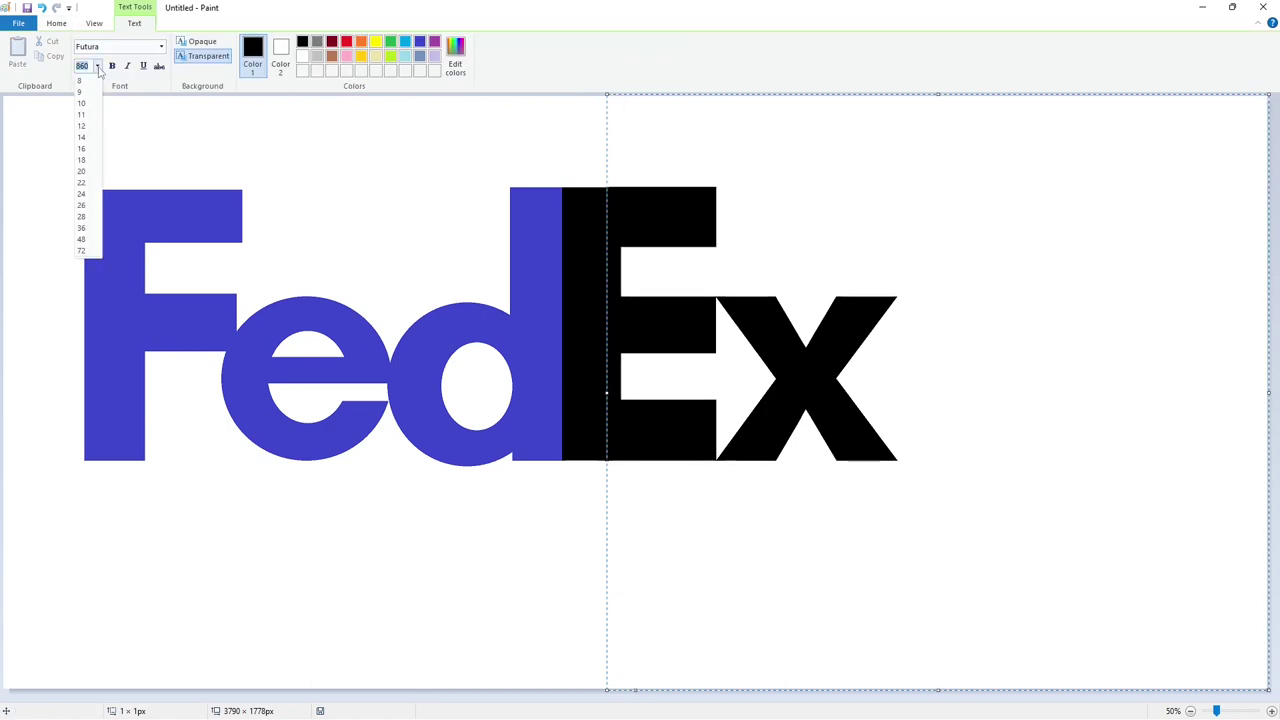
pyautogui.click(84, 251)
pyautogui.click(161, 47)
pyautogui.scroll(5, 140, 248)
pyautogui.scroll(5, 141, 247)
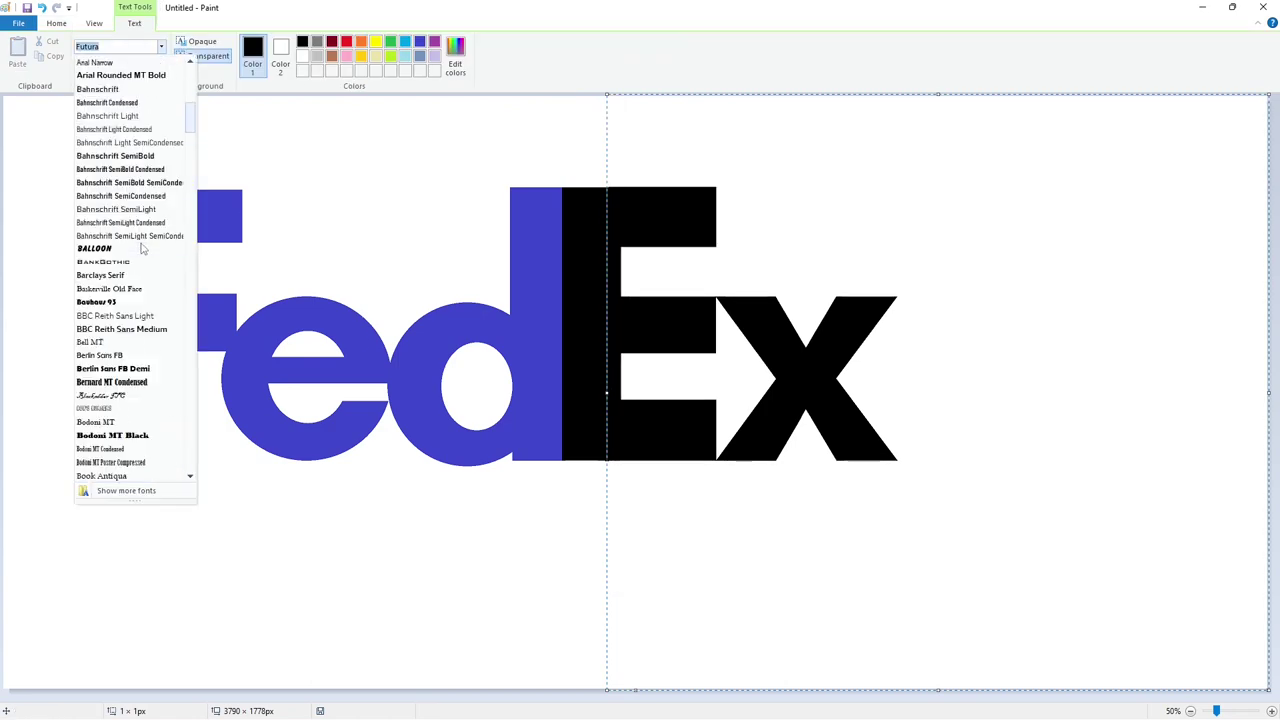
pyautogui.click(120, 222)
pyautogui.write('Corporation')
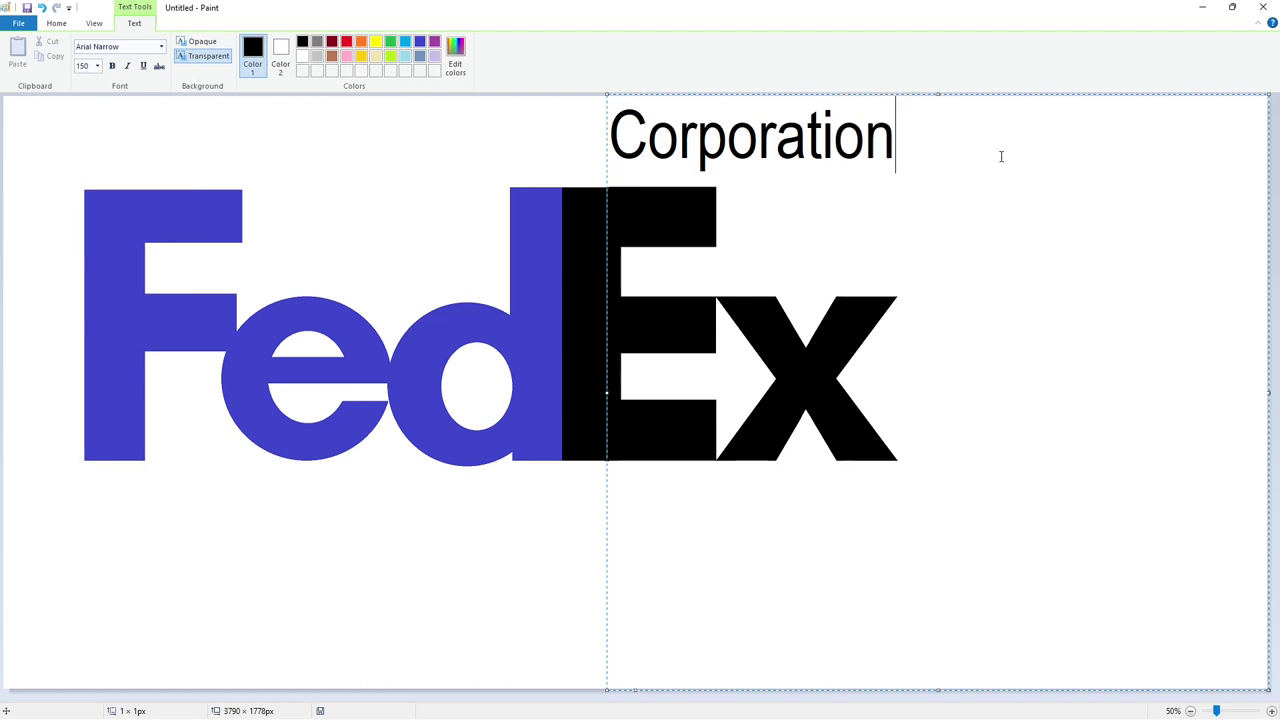
# Change the Corporation text to Arial and move its text box beneath the Ex
pyautogui.hotkey('ctrl', 'a')
pyautogui.click(161, 46)
pyautogui.click(110, 450)
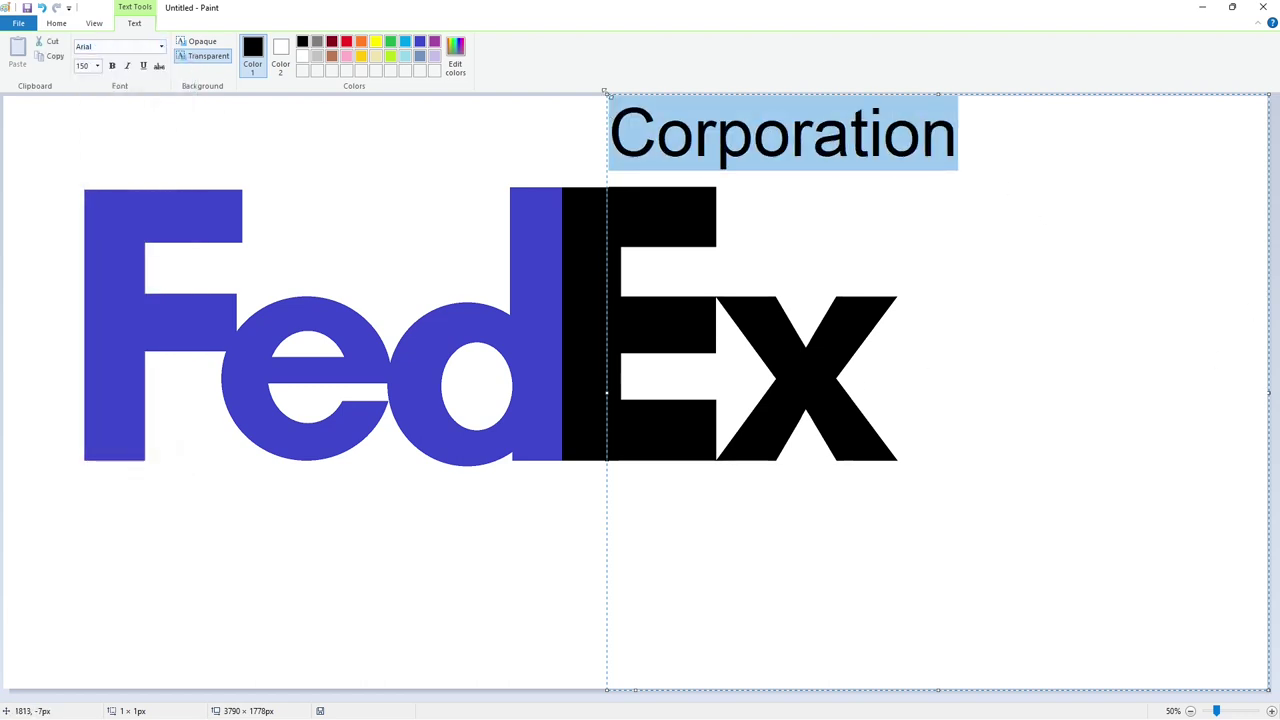
pyautogui.moveTo(604, 91); pyautogui.dragTo(543, 489)
# Enlarge the Corporation text to size 250, increase it to 260, and place it on the canvas
pyautogui.click(97, 66)
pyautogui.write('250')
pyautogui.press('Return')
pyautogui.click(783, 530)
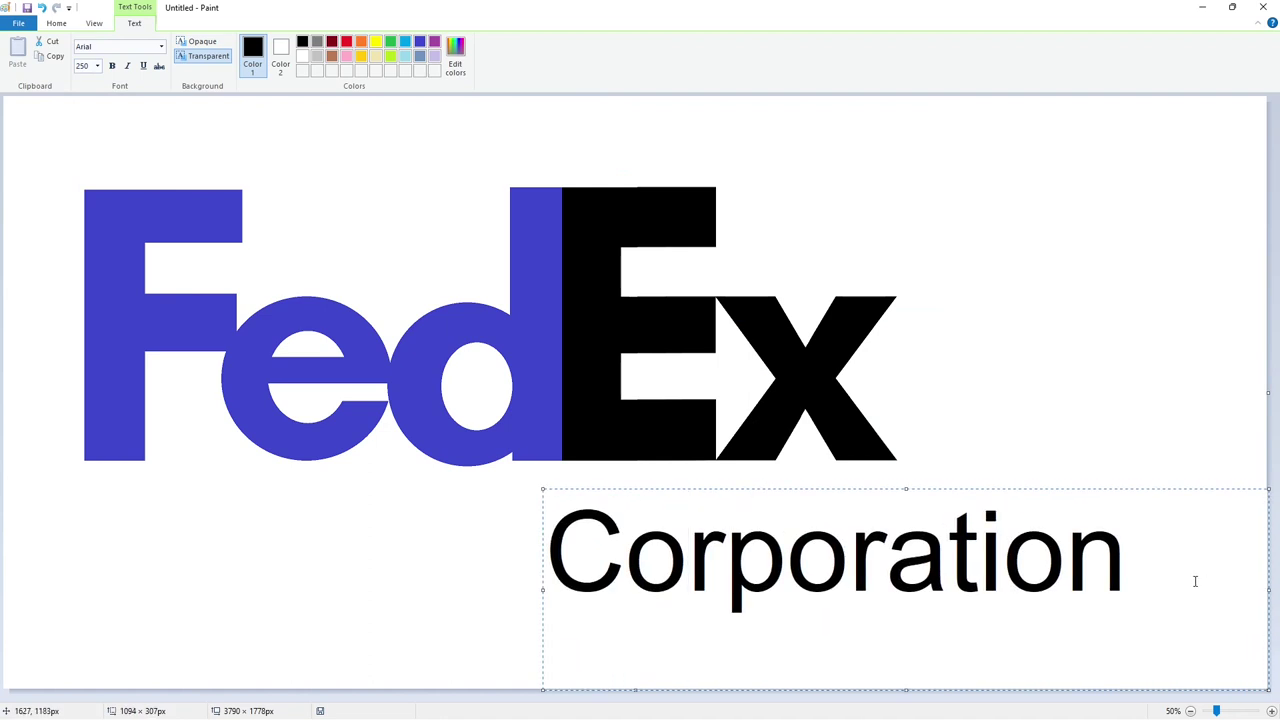
pyautogui.hotkey('ctrl', 'a')
pyautogui.click(97, 65)
pyautogui.write('260')
pyautogui.press('Return')
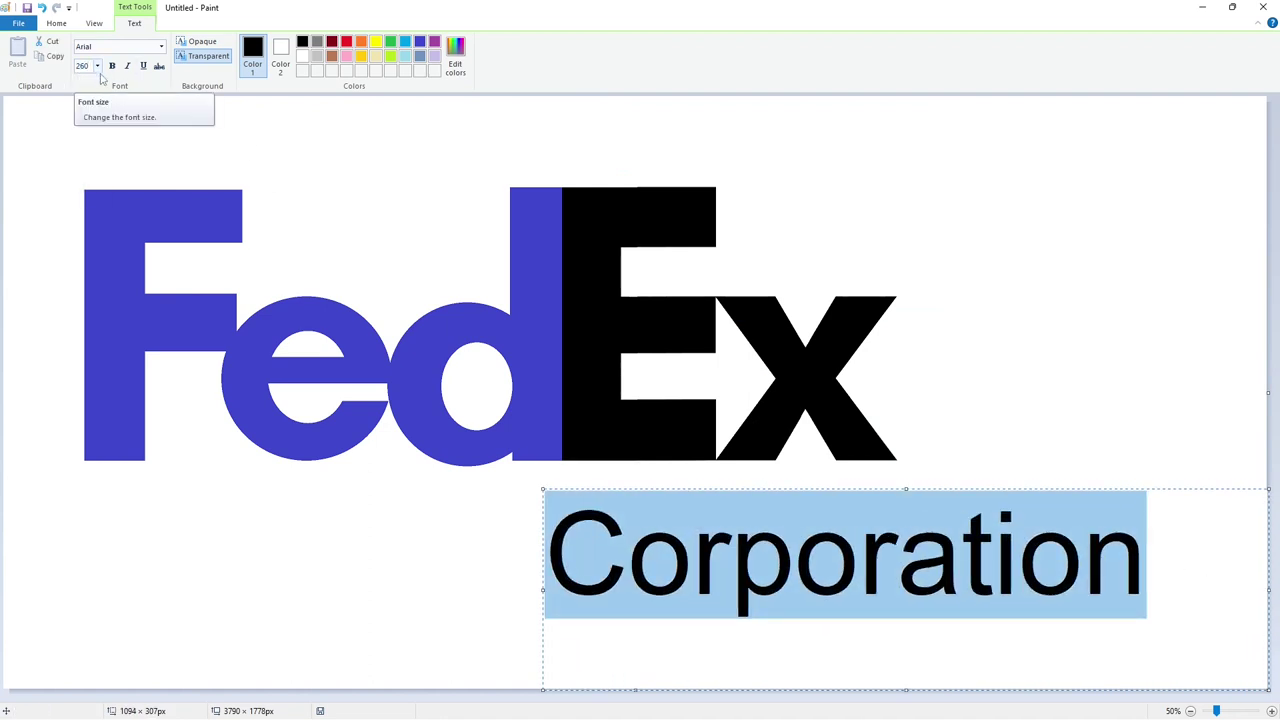
pyautogui.click(624, 543)
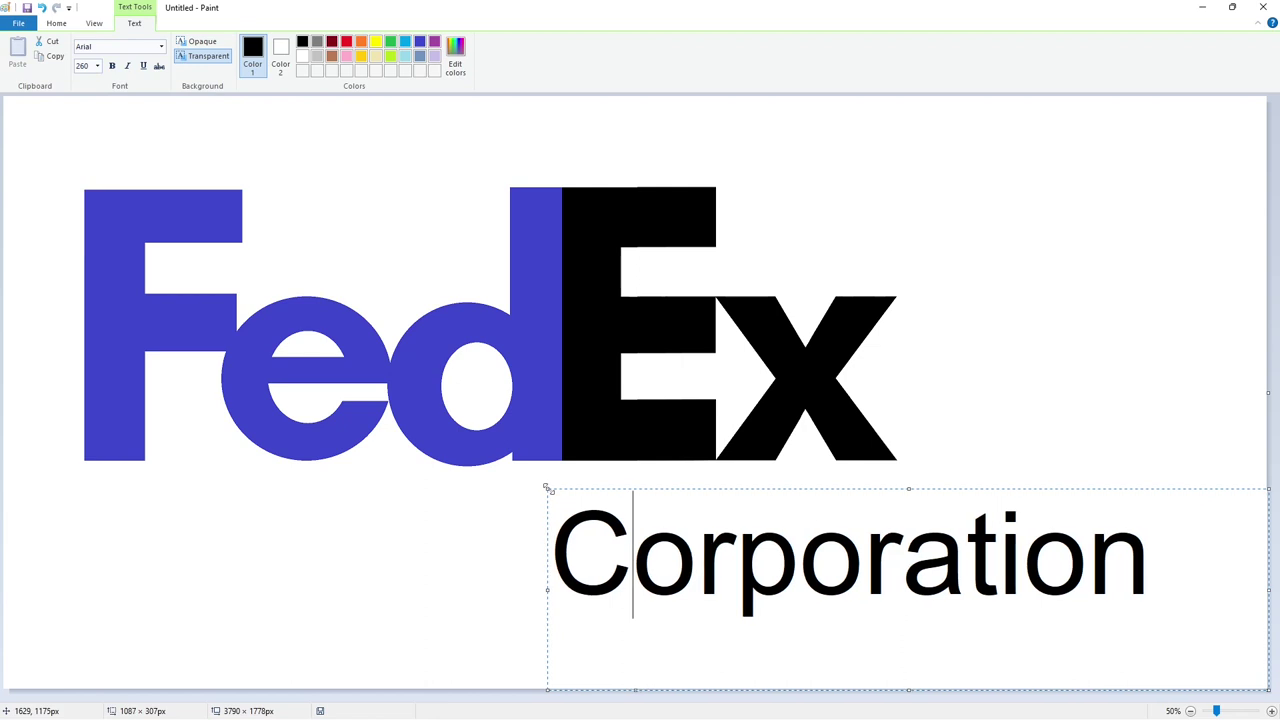
pyautogui.click(270, 418)
# Select the word Corporation and move it up closer to the FedEx letters
pyautogui.click(87, 55)
pyautogui.moveTo(494, 486); pyautogui.dragTo(1155, 668)
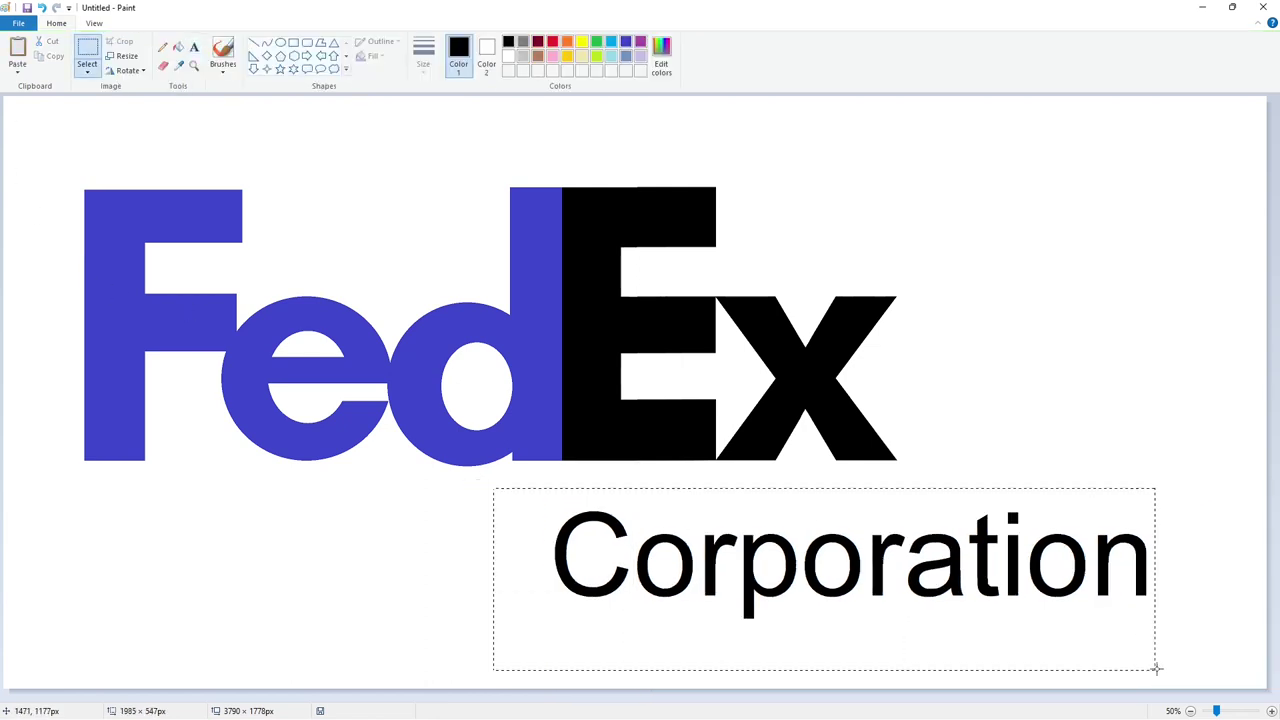
pyautogui.moveTo(902, 650)
pyautogui.mouseDown()
pyautogui.moveTo(412, 260)
pyautogui.moveTo(844, 636)
pyautogui.moveTo(905, 672)
pyautogui.mouseUp()
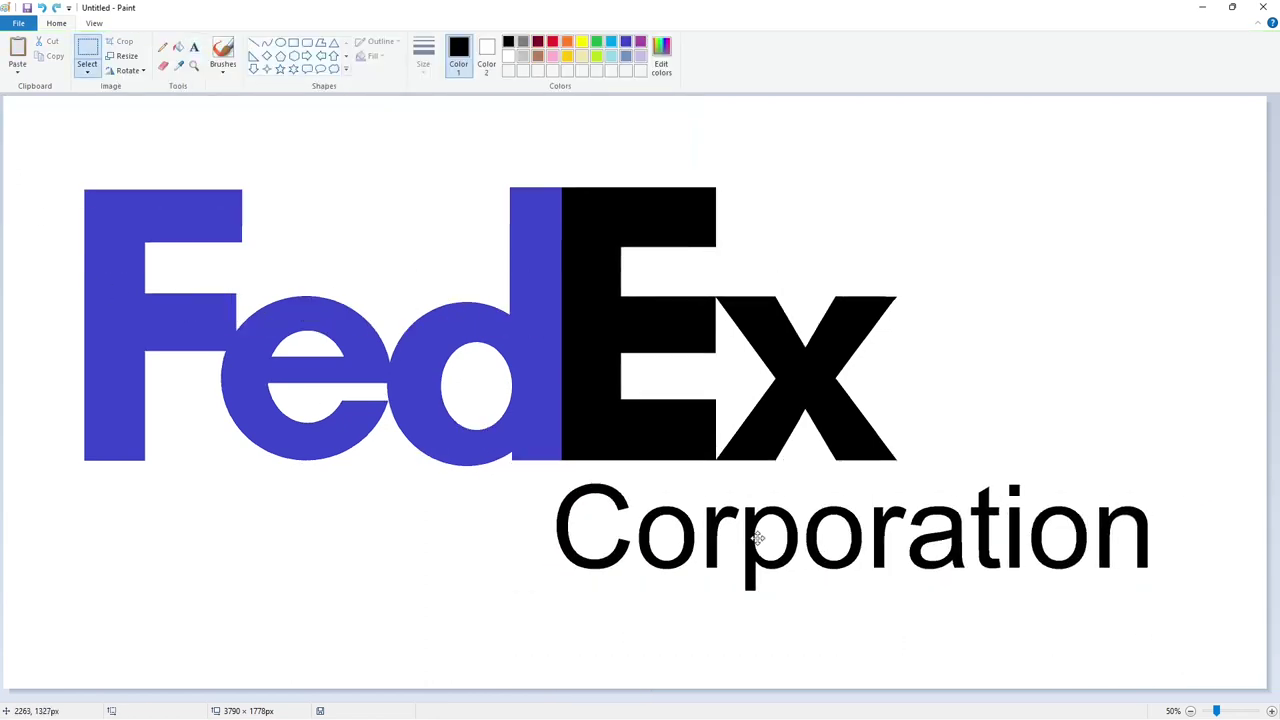
pyautogui.click(374, 504)
# Select the entire logo with the word Corporation and move it slightly right and down to center it on the canvas
pyautogui.moveTo(27, 107); pyautogui.dragTo(1229, 651)
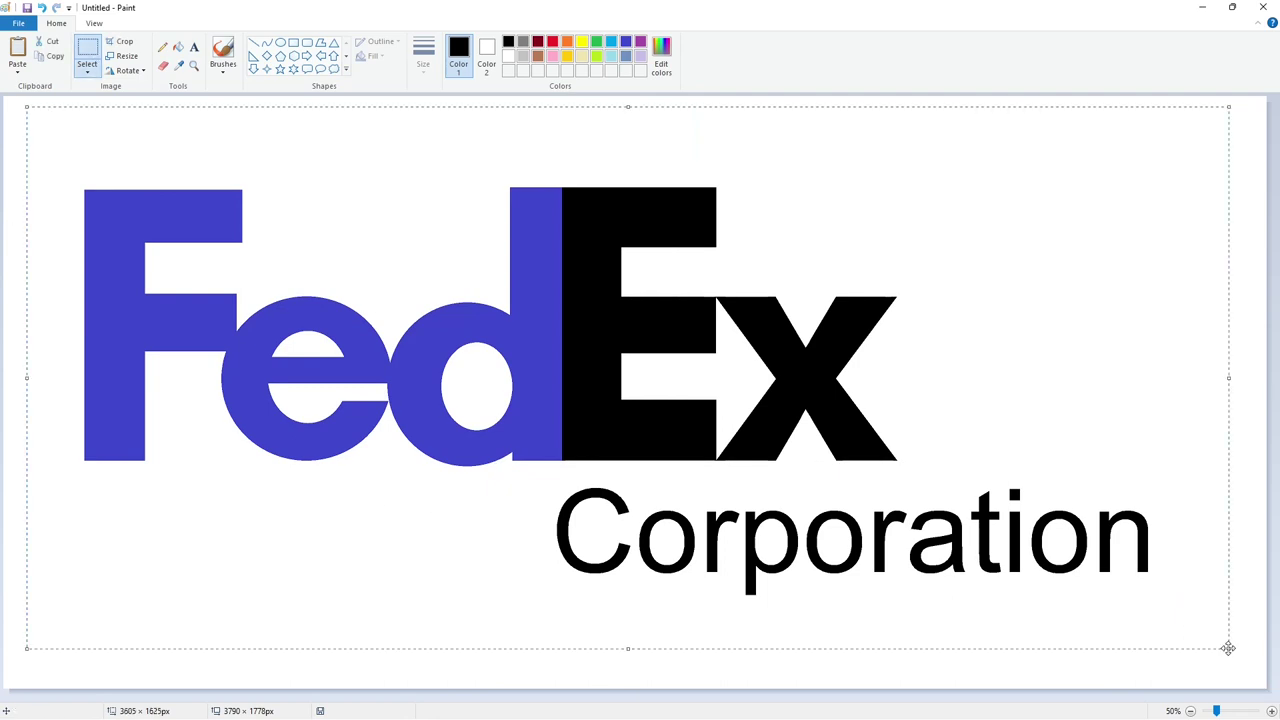
pyautogui.moveTo(542, 305)
pyautogui.mouseDown()
pyautogui.moveTo(518, 294)
pyautogui.moveTo(586, 314)
pyautogui.mouseUp()
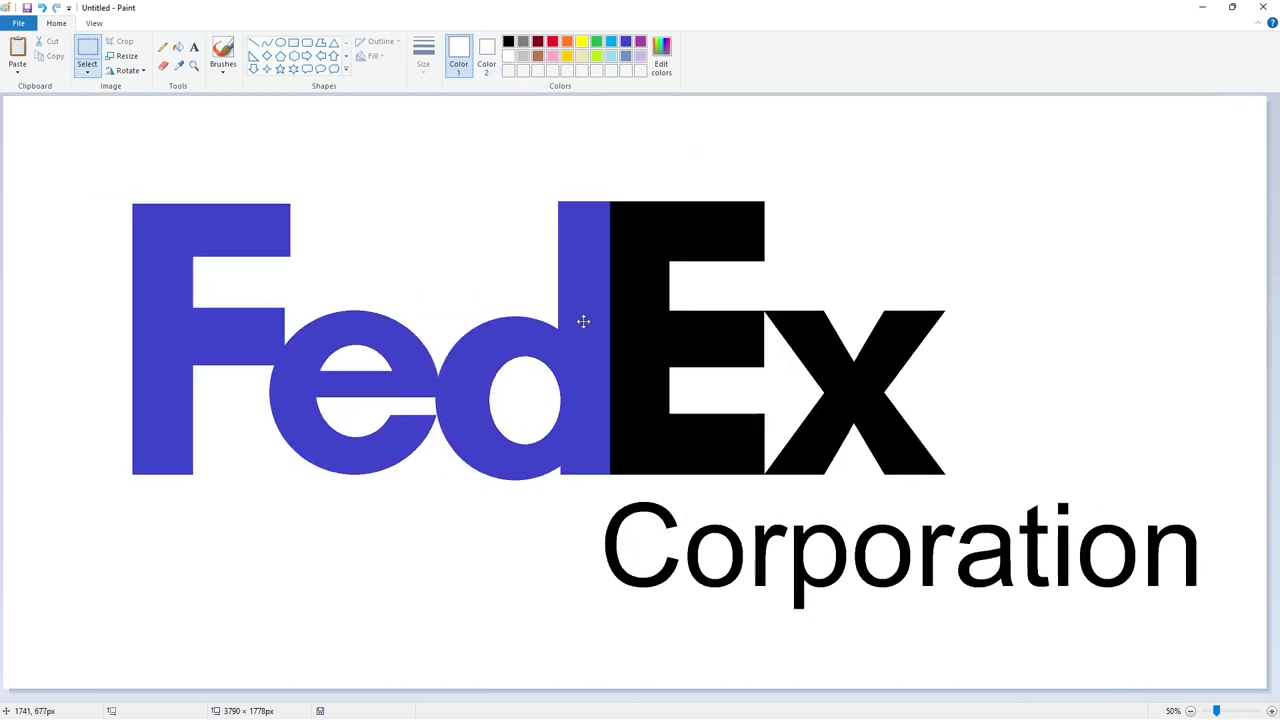
pyautogui.click(626, 45)
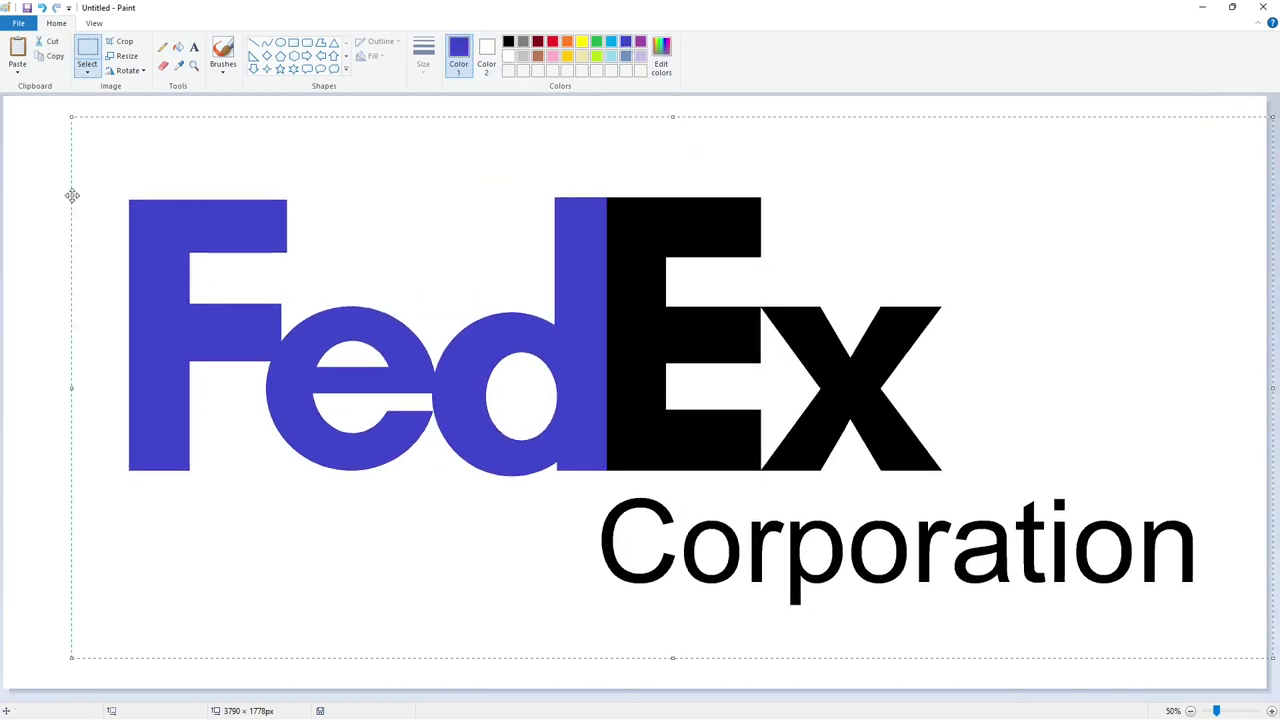
pyautogui.click(68, 194)
# Define a custom dark purple as the primary color
pyautogui.click(661, 55)
pyautogui.moveTo(718, 325); pyautogui.dragTo(731, 350)
pyautogui.click(782, 343)
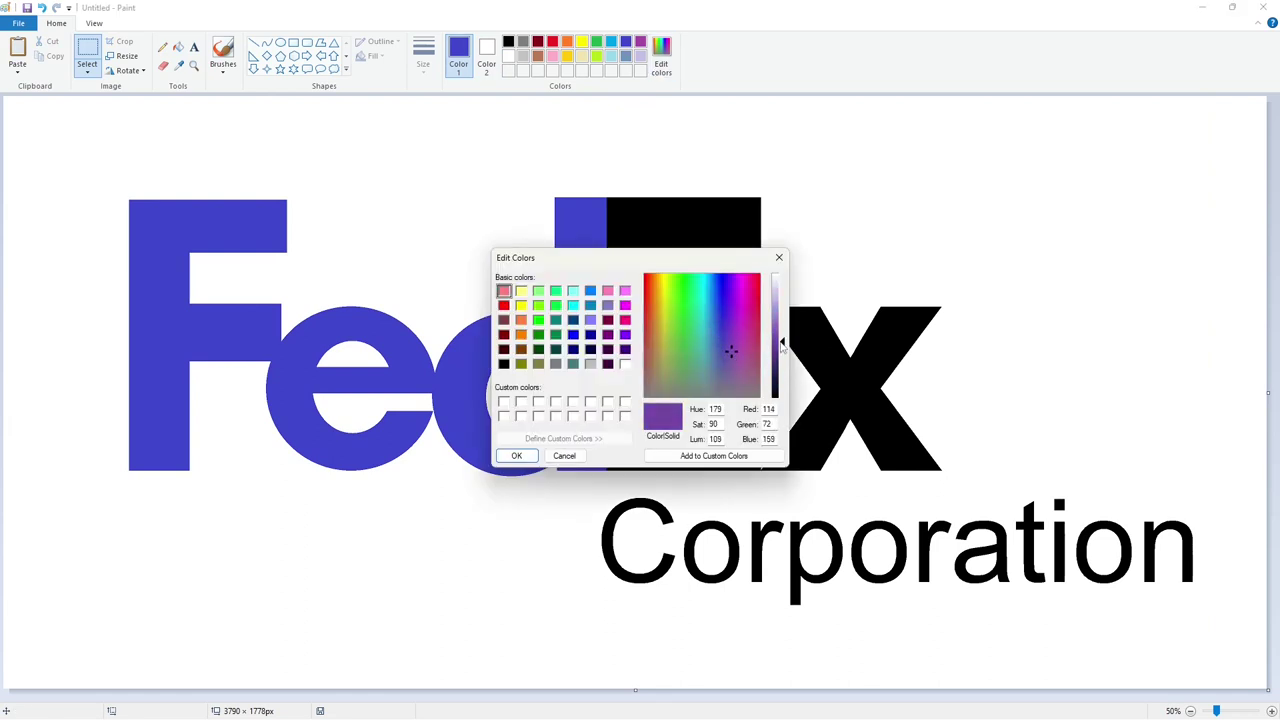
pyautogui.click(523, 453)
# Fill the joined Fed letters and every letter of the word Corporation with the custom dark purple
pyautogui.click(180, 48)
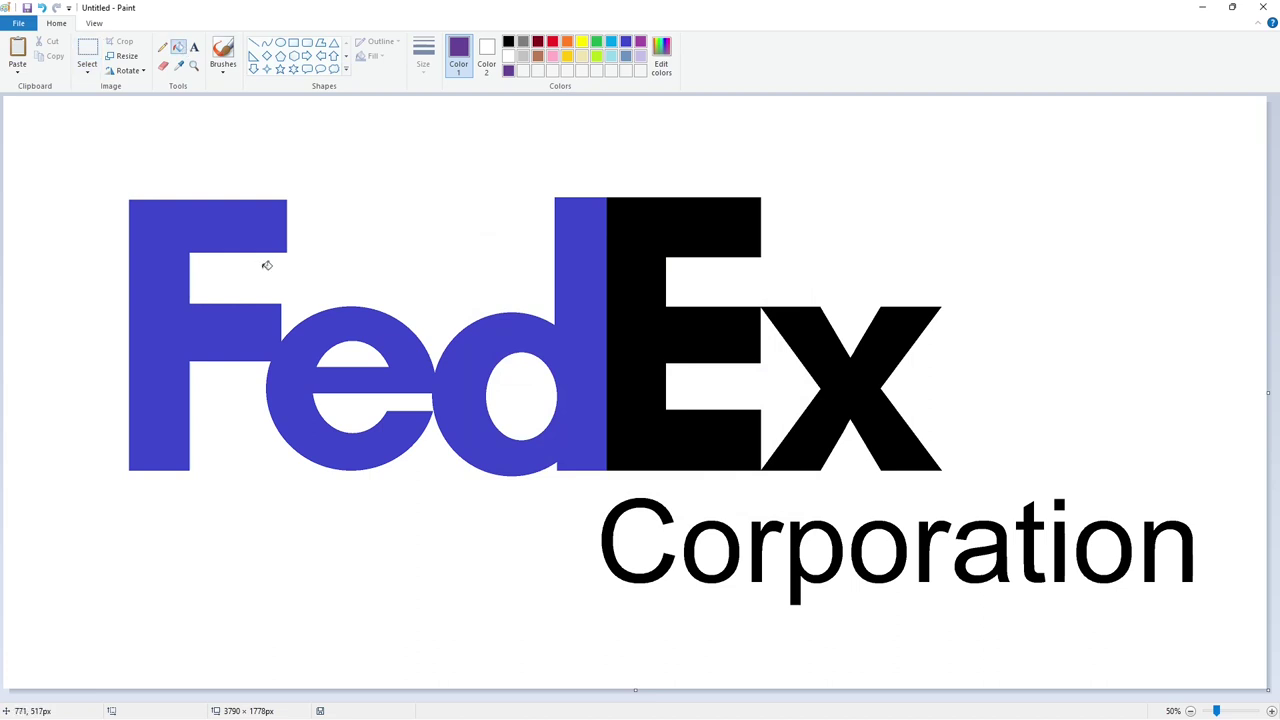
pyautogui.click(672, 512)
pyautogui.click(720, 530)
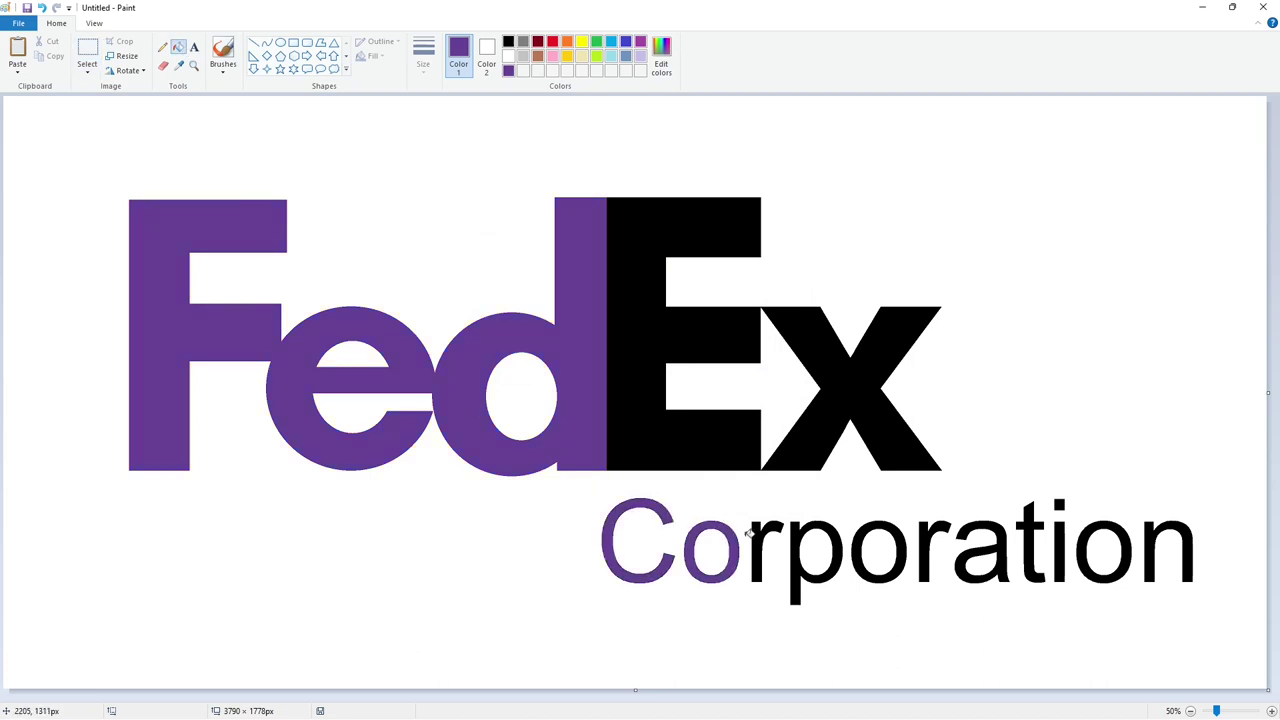
pyautogui.click(756, 534)
pyautogui.click(816, 542)
pyautogui.click(858, 548)
pyautogui.click(931, 546)
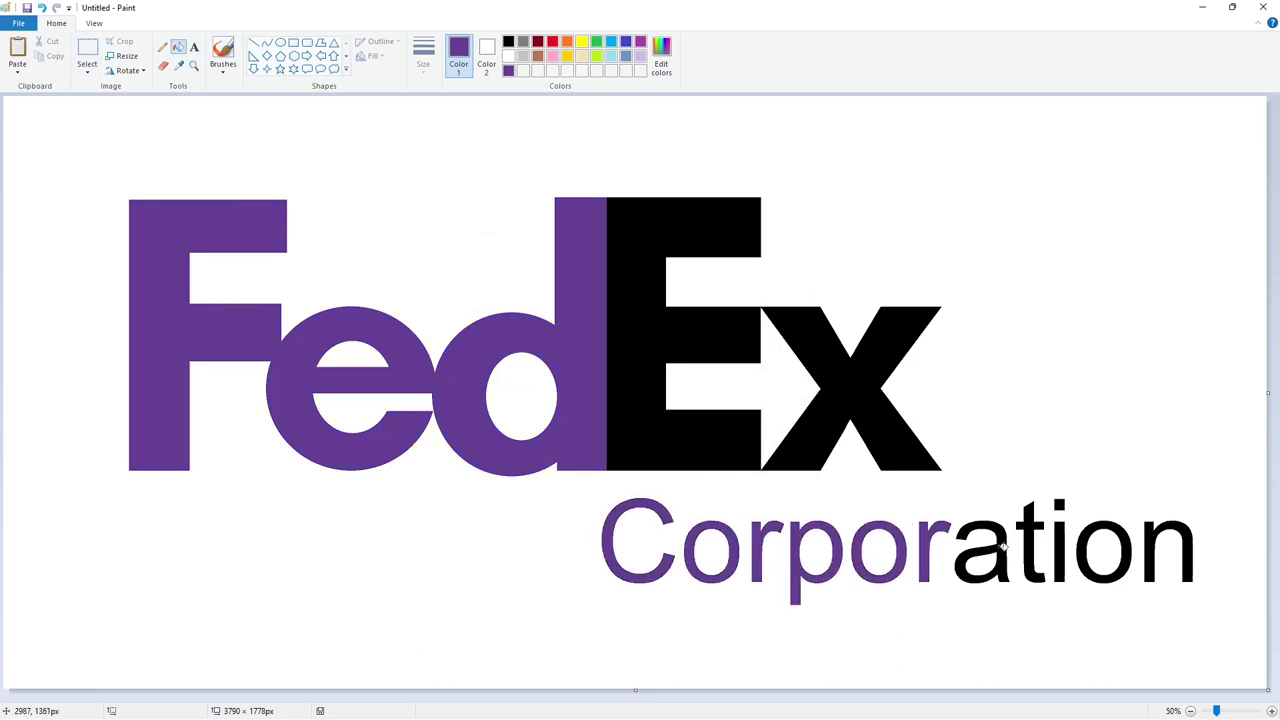
pyautogui.click(1003, 546)
pyautogui.click(1030, 542)
pyautogui.click(1062, 542)
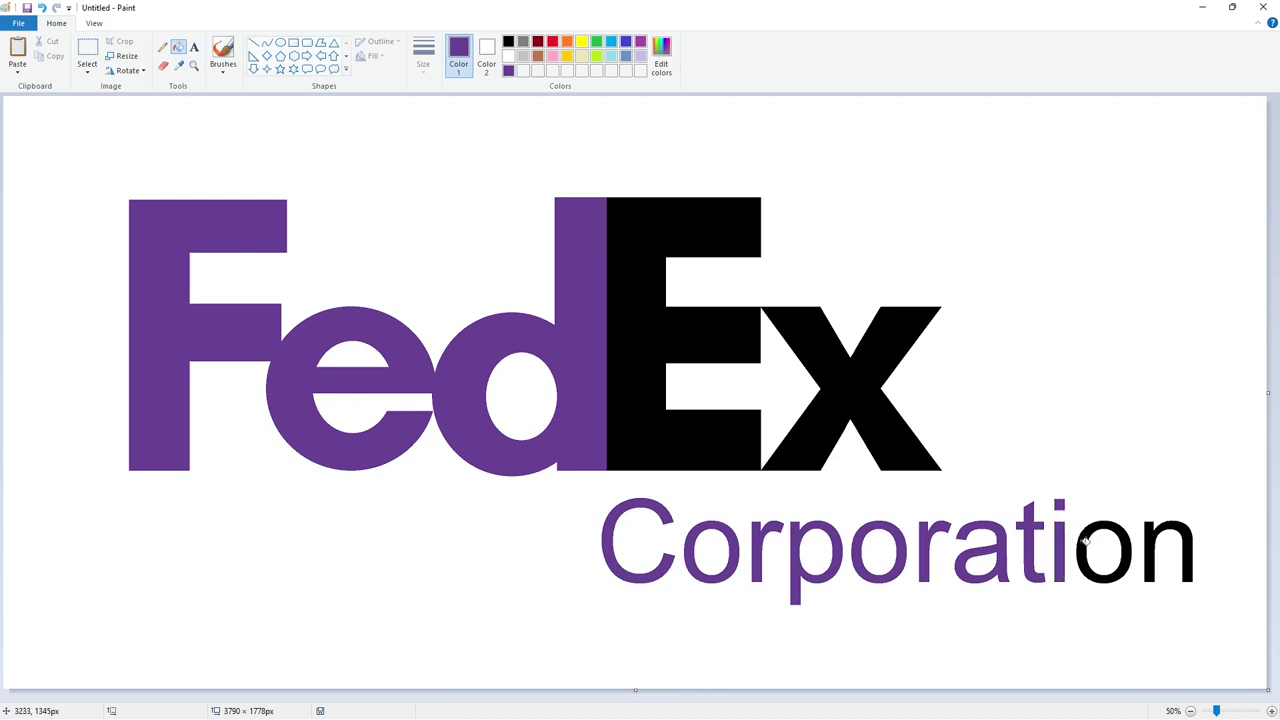
pyautogui.click(1085, 540)
pyautogui.click(1147, 545)
# Fill the joined Ex letters with orange
pyautogui.click(566, 42)
pyautogui.click(704, 241)
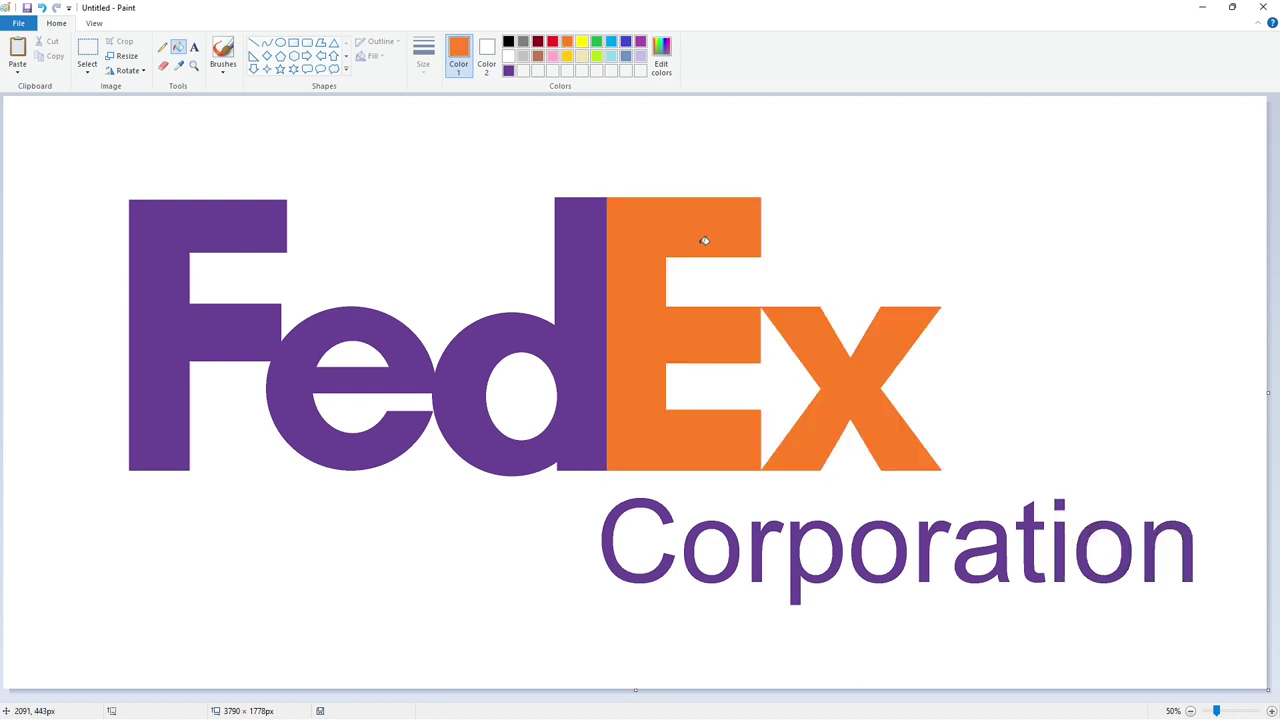